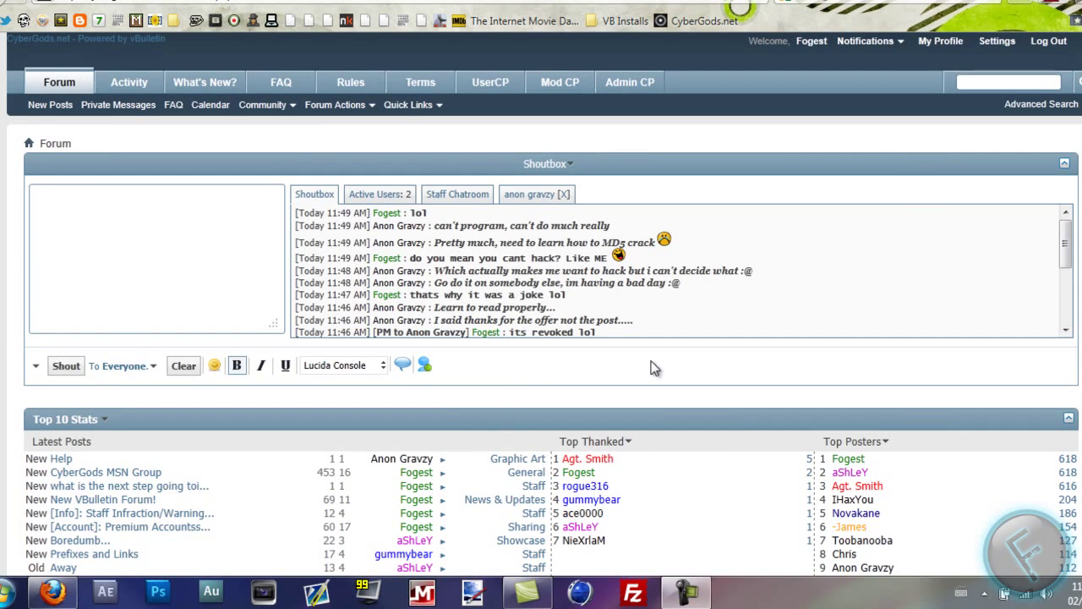
- Look over the forum home page, from the shoutbox and top 10 stats down to the forum categories
scroll(338, 266, "down", 10)
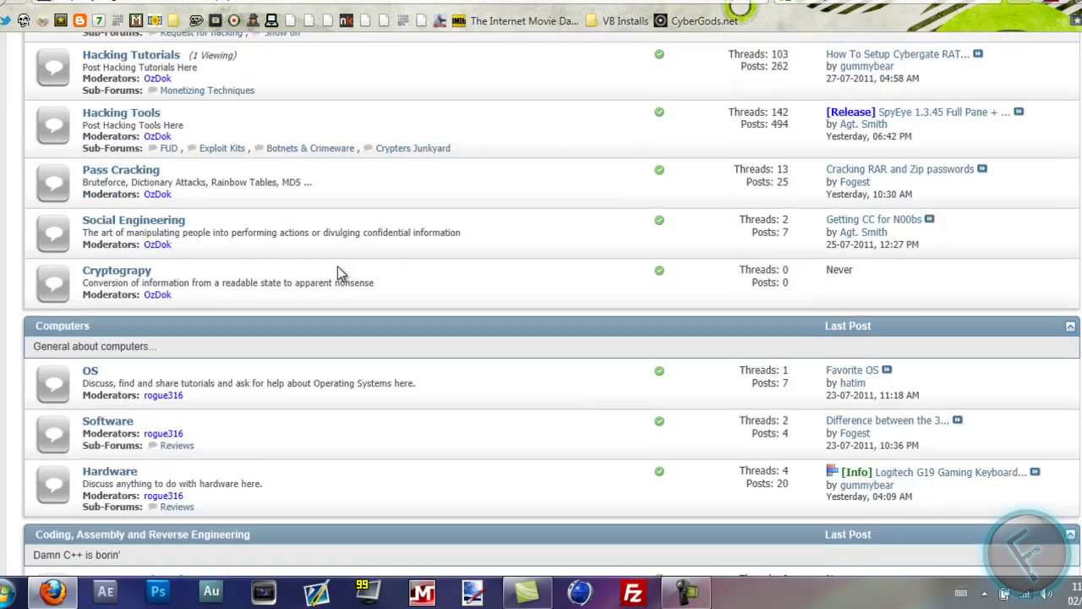
scroll(339, 266, "up", 10)
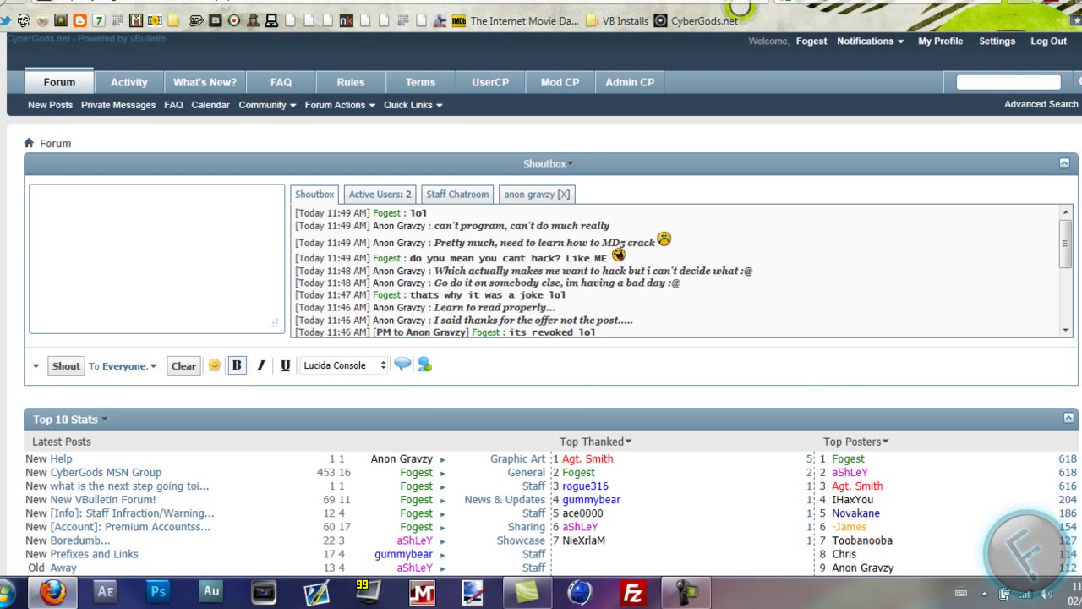
scroll(469, 338, "down", 3)
scroll(841, 451, "up", 3)
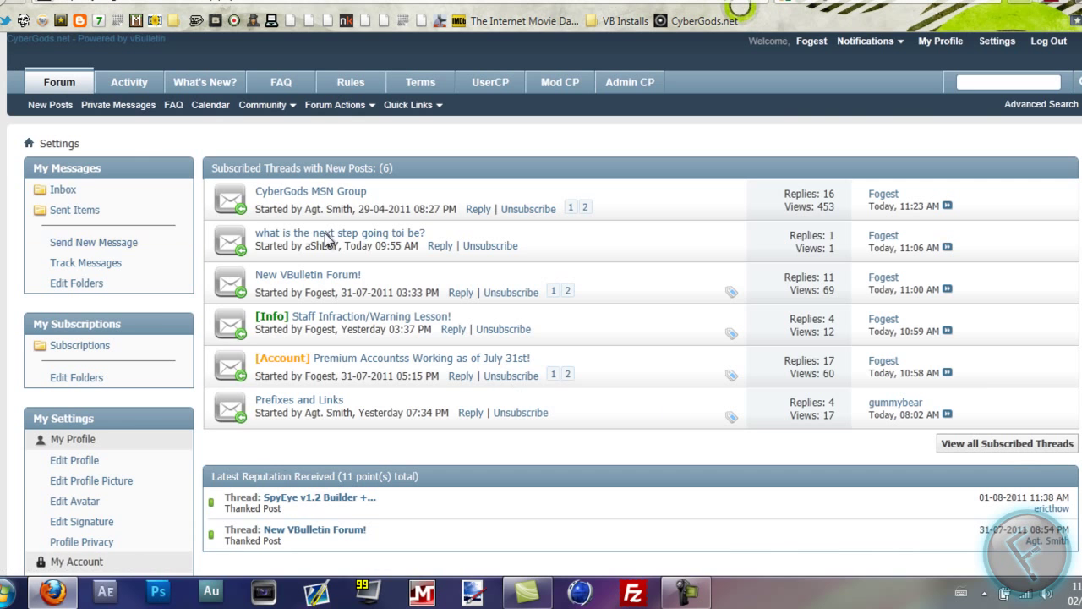
- Look through the control panel's subscribed threads and settings list, and open the General Settings page
scroll(368, 230, "down", 7)
scroll(368, 231, "up", 7)
scroll(271, 398, "down", 3)
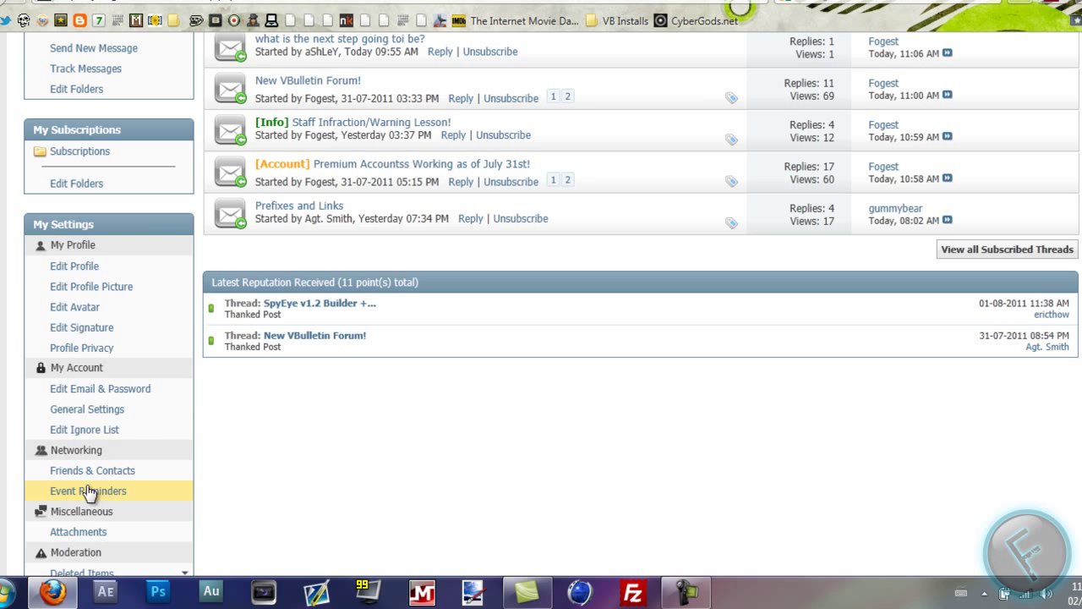
left_click(169, 334)
scroll(216, 320, "down", 4)
scroll(227, 325, "up", 4)
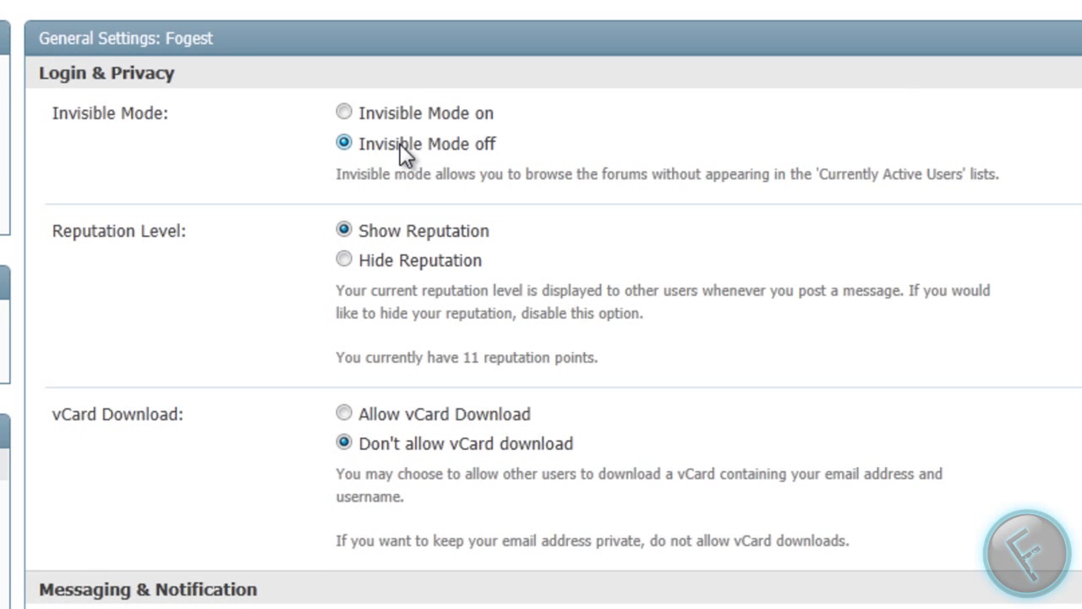
- Review the General Settings options for login and privacy, messaging and notification, private messaging and visitor messaging
scroll(499, 380, "down", 5)
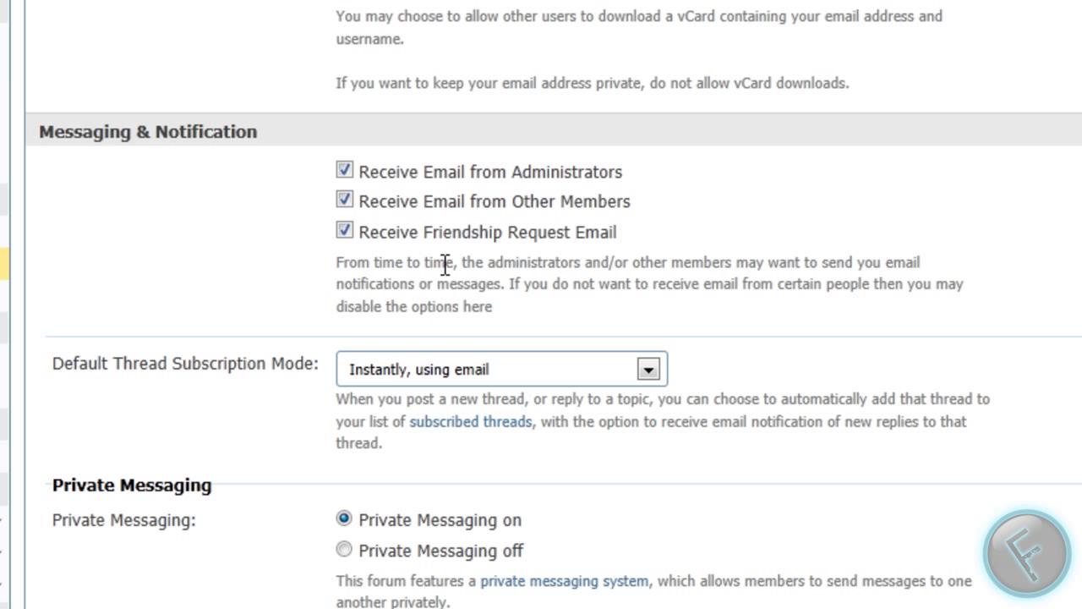
scroll(392, 246, "down", 2)
scroll(761, 84, "up", 8)
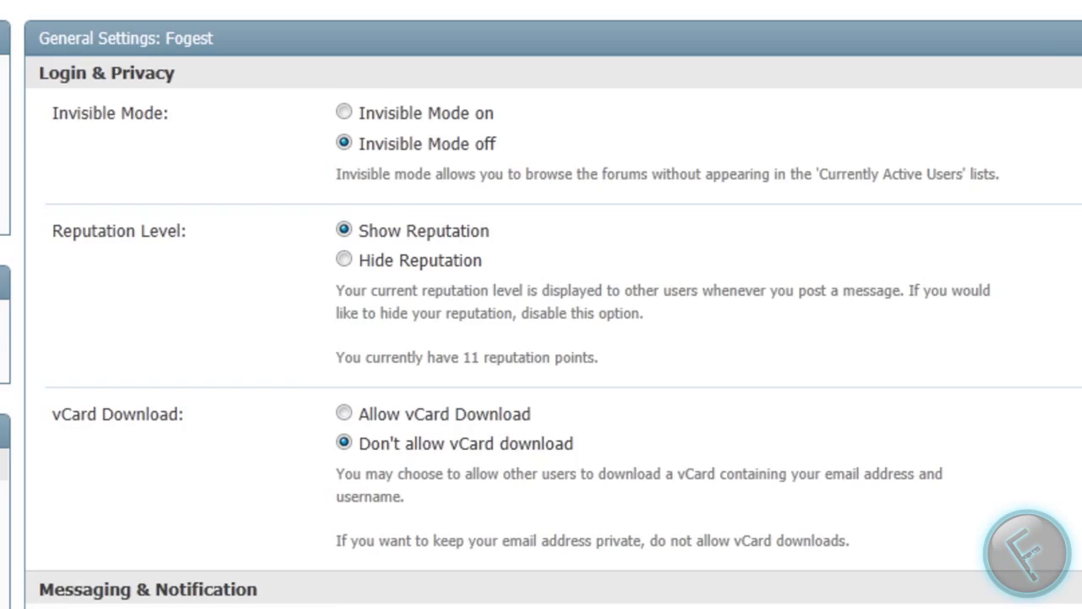
scroll(1026, 81, "down", 12)
scroll(1019, 101, "up", 2)
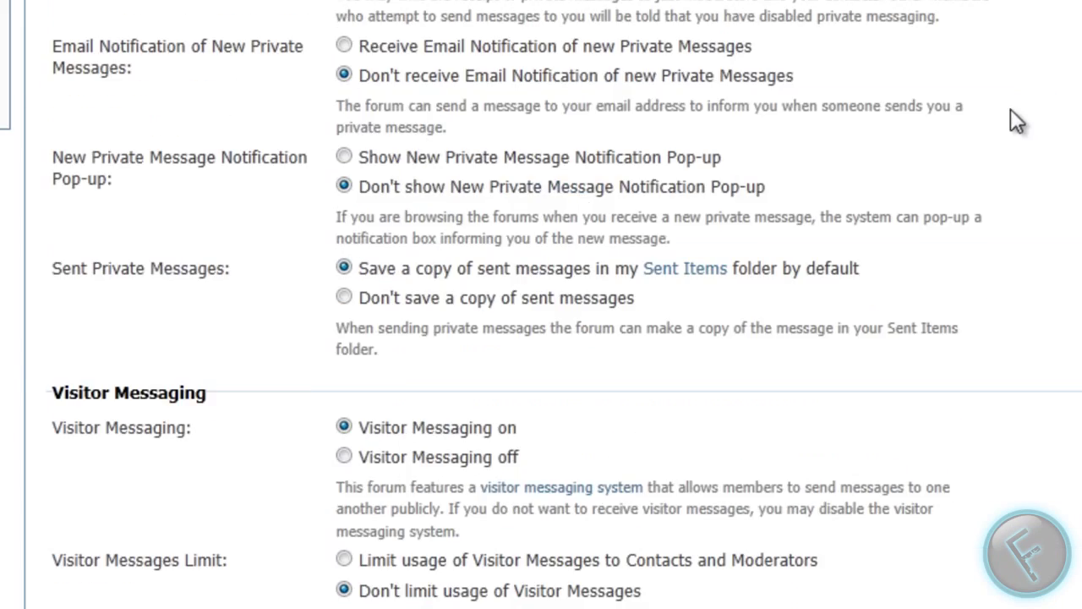
scroll(1015, 119, "down", 8)
scroll(448, 87, "up", 15)
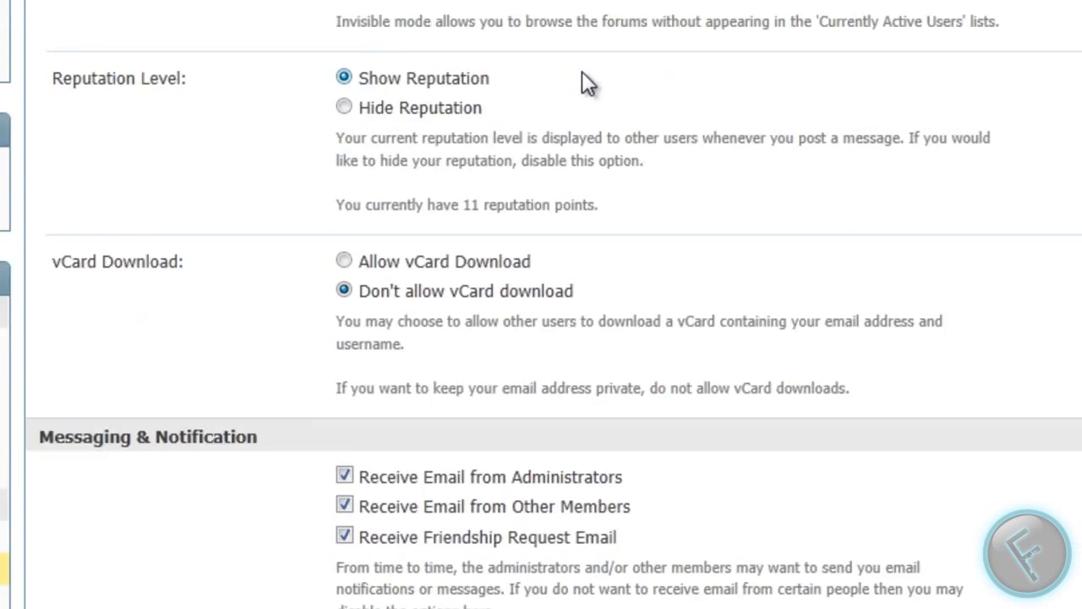
scroll(583, 82, "down", 3)
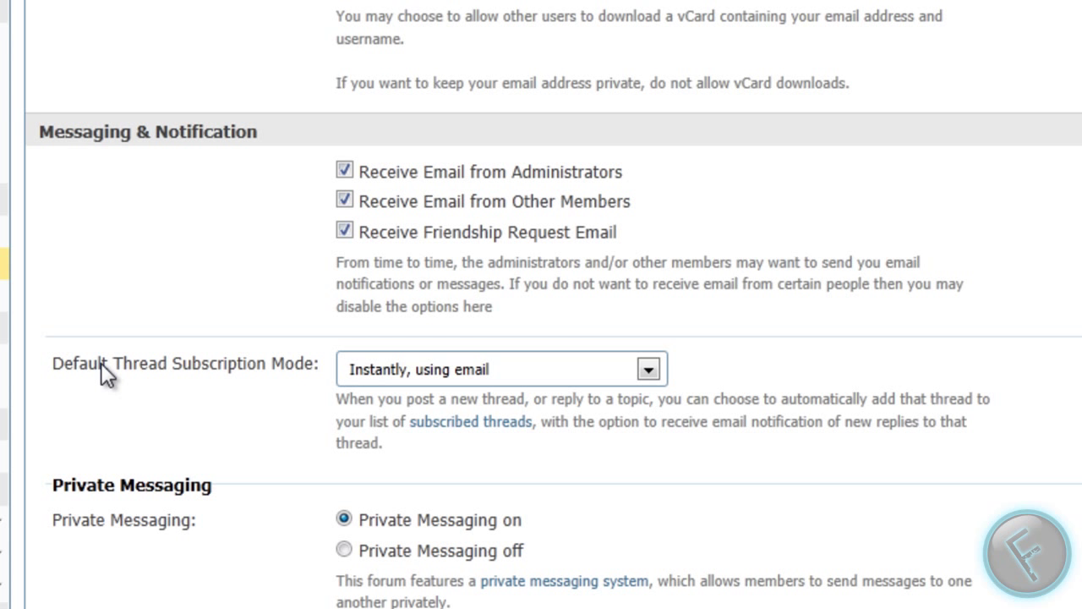
- Choose "Instantly, using email" as the Default Thread Subscription Mode
left_click_drag(89, 364, 312, 366)
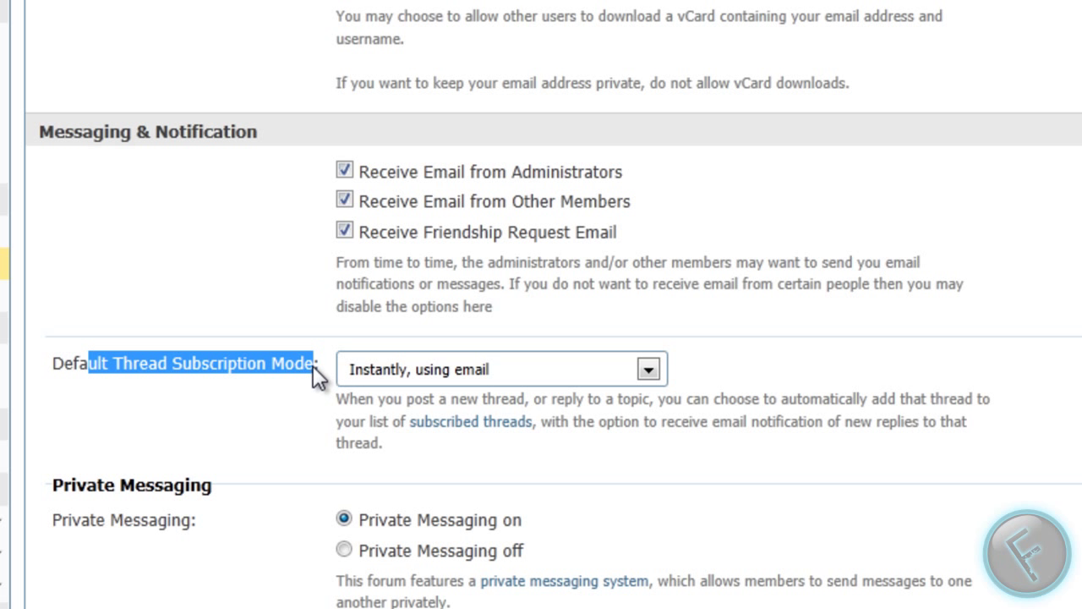
left_click(448, 368)
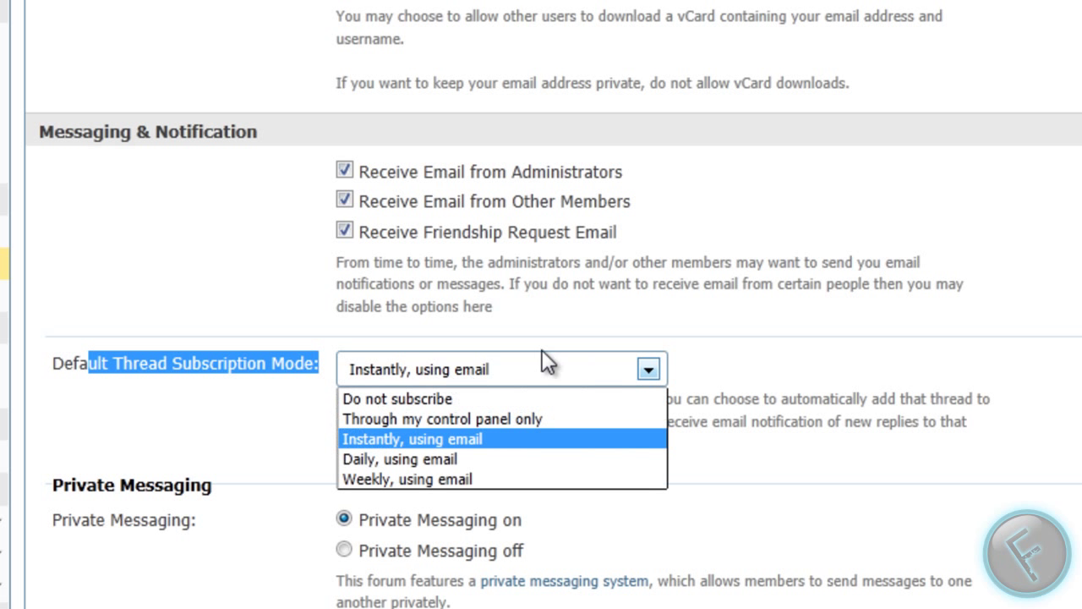
left_click(451, 442)
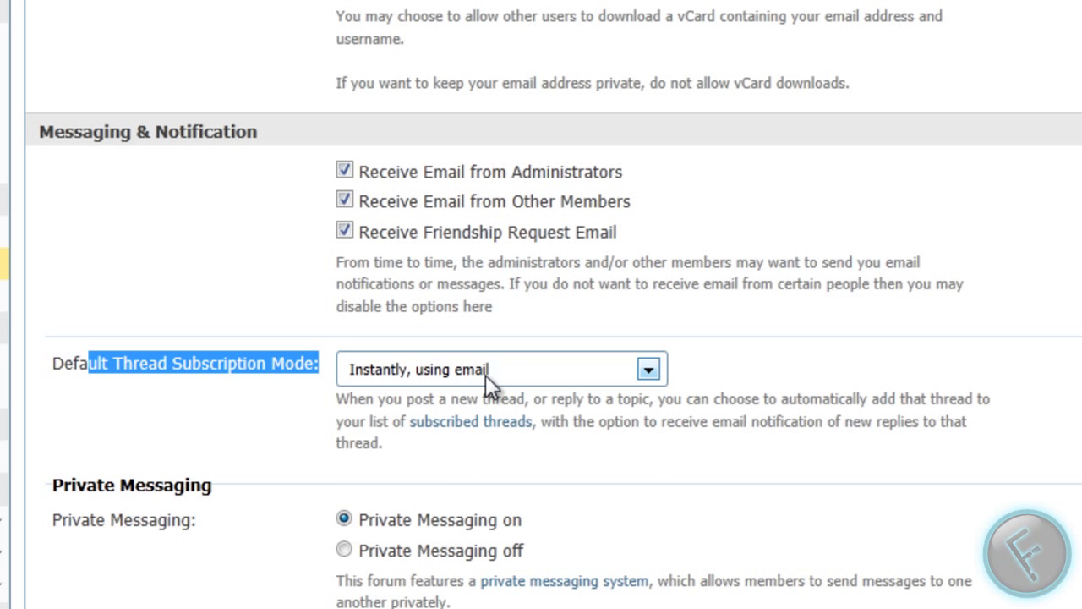
- Examine the control panel's subscribed threads with new posts and the Latest Reputation Received section
scroll(581, 376, "up", 5)
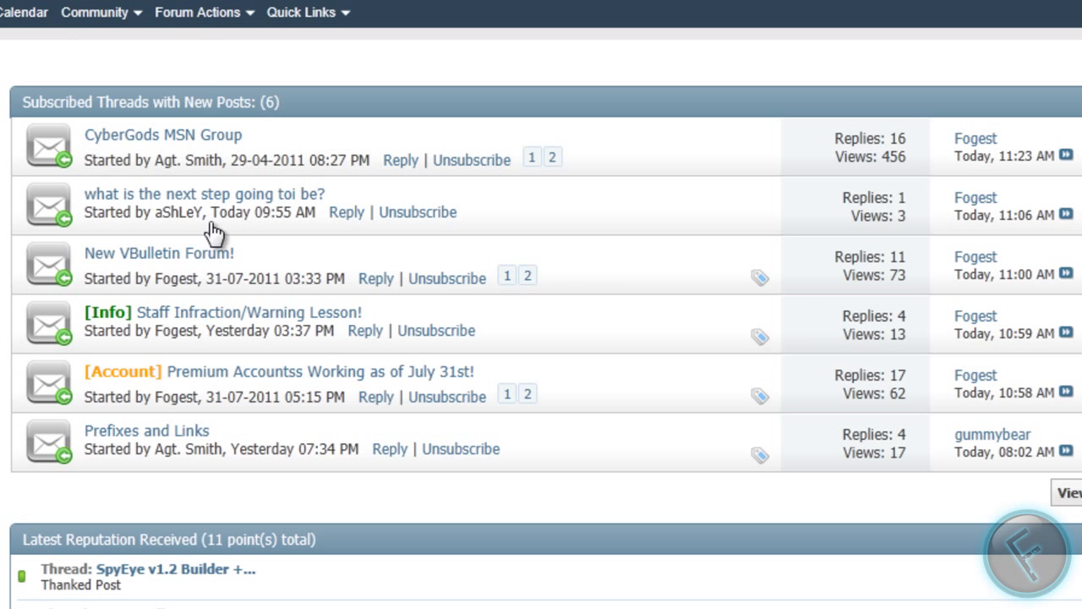
scroll(643, 321, "down", 5)
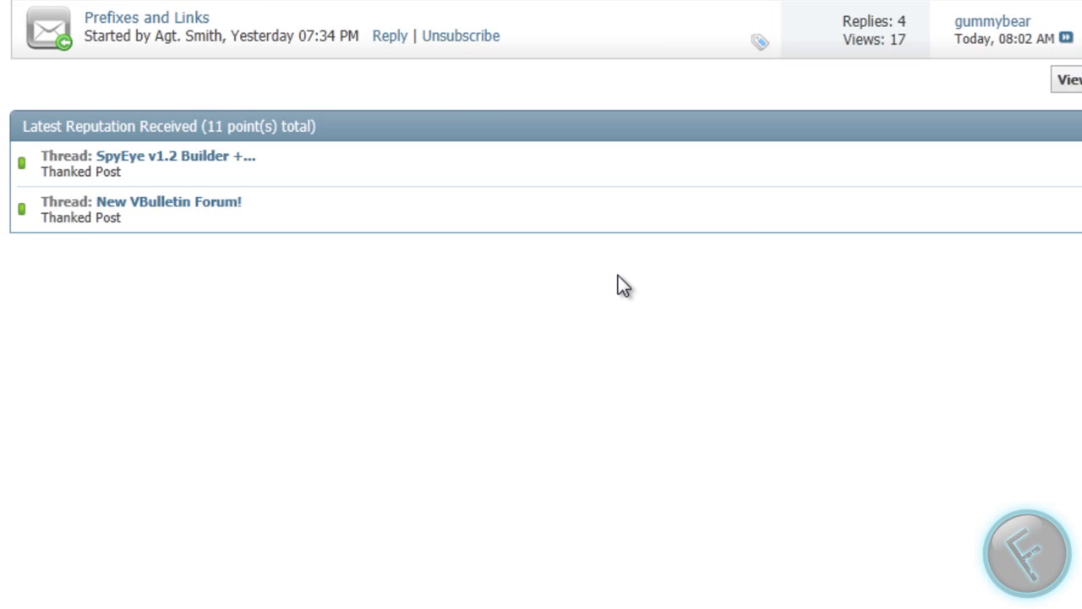
left_click_drag(263, 127, 138, 217)
left_click(145, 218)
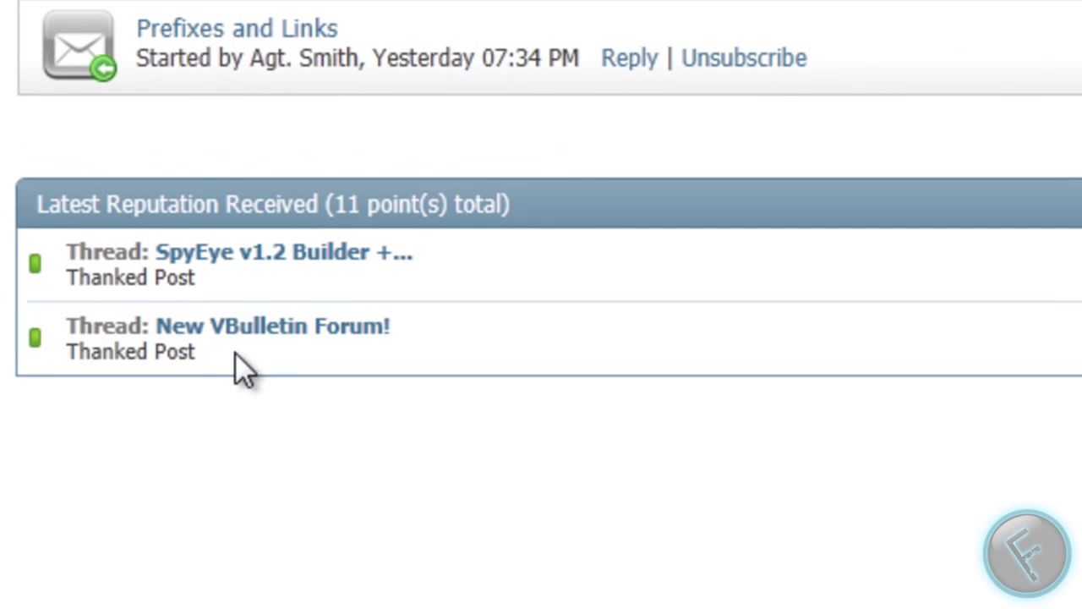
scroll(482, 425, "up", 5)
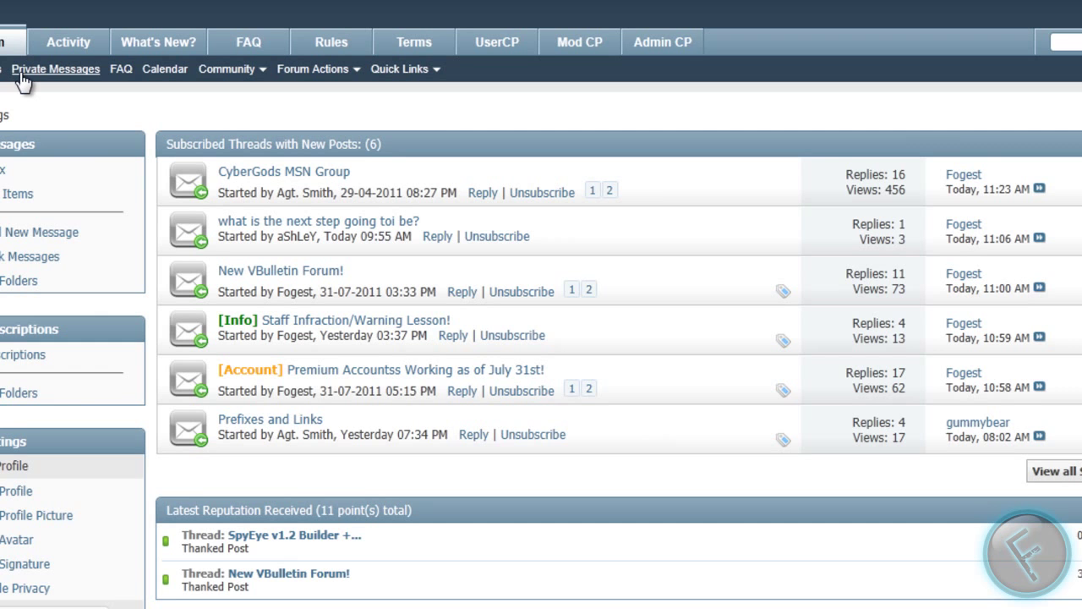
- Open the account's own profile page and look over its visitor messages and customized layout
left_click(22, 75)
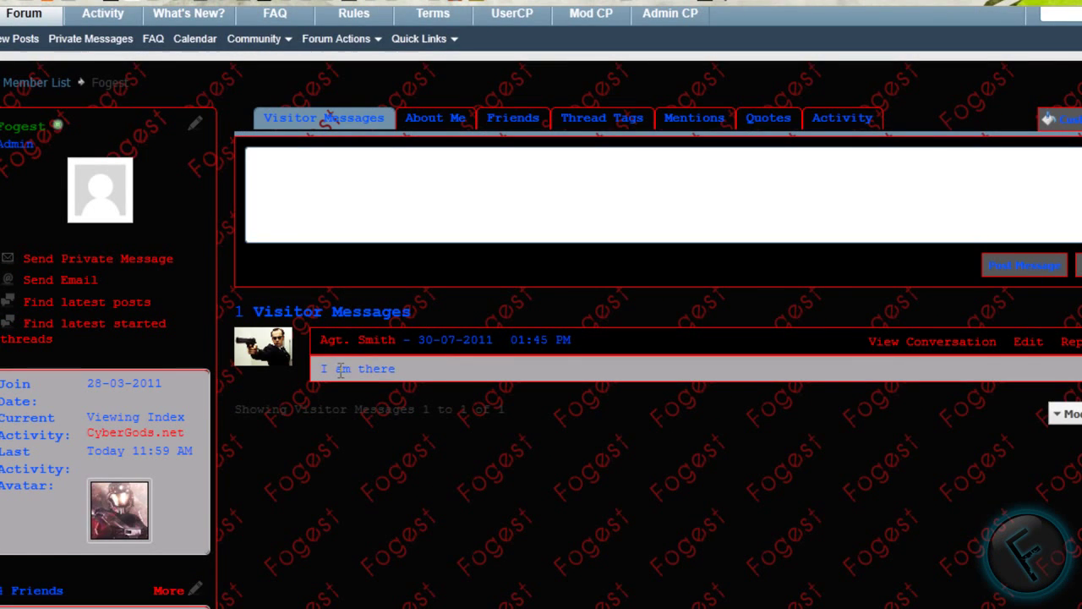
left_click_drag(340, 370, 416, 371)
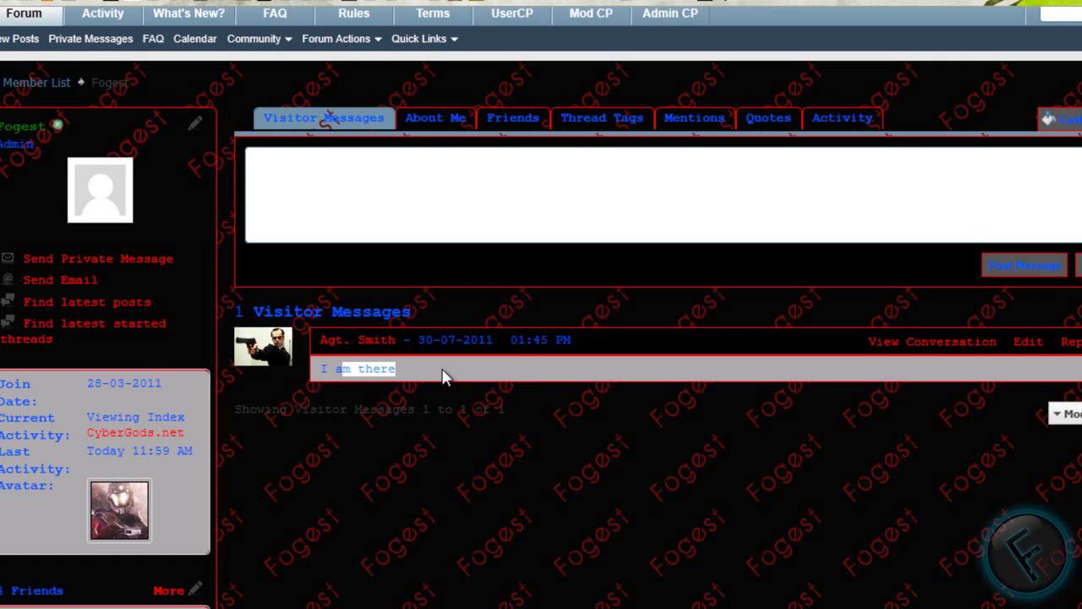
left_click(531, 364)
scroll(813, 380, "down", 5)
scroll(812, 388, "up", 5)
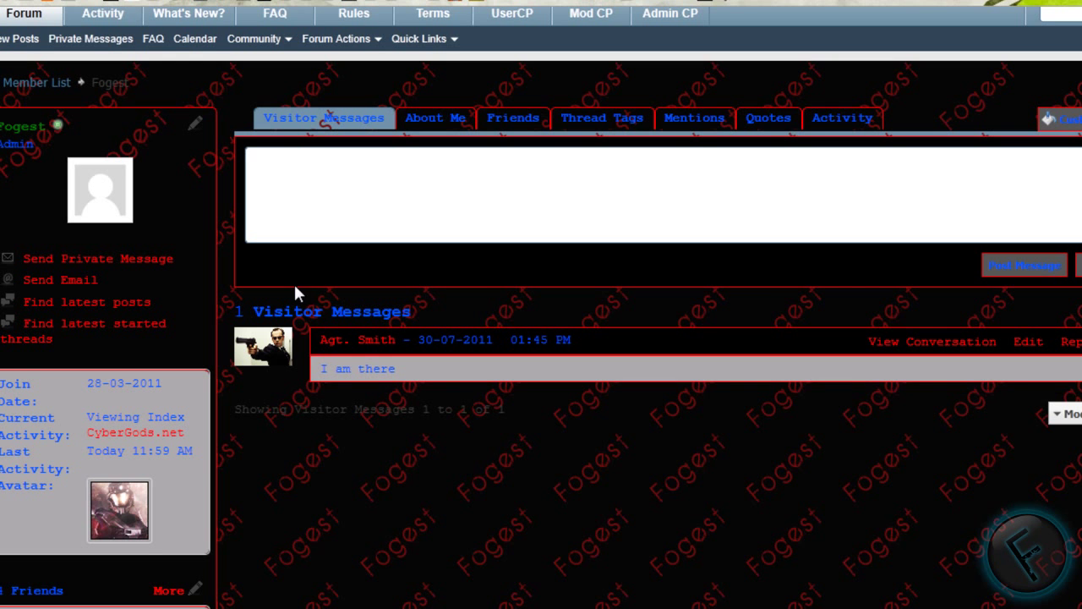
scroll(292, 287, "down", 1)
scroll(254, 313, "up", 2)
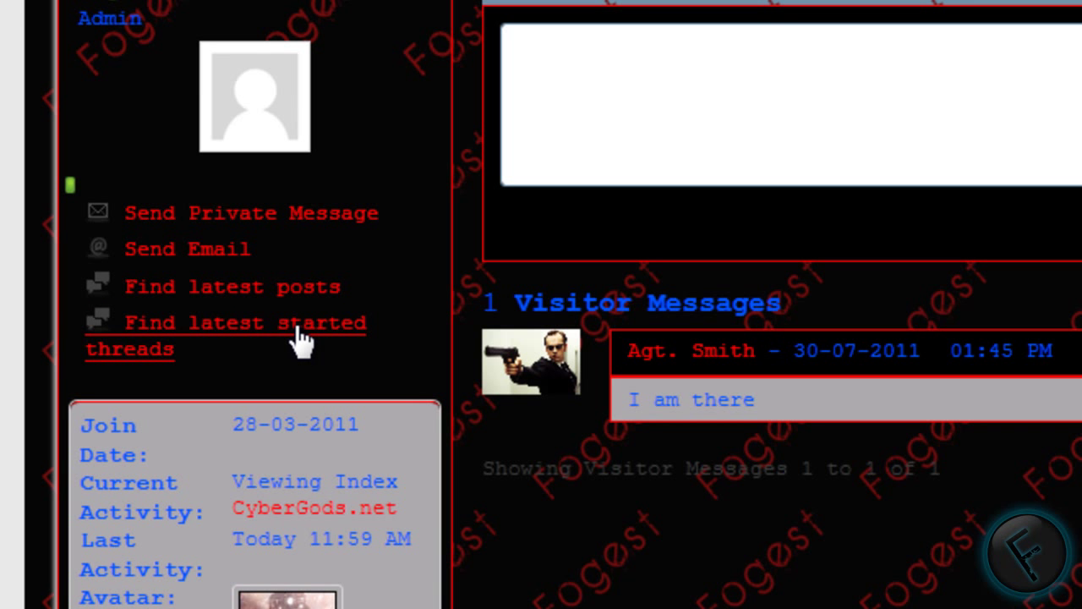
- Examine the profile sidebar's join date, current and last activity, avatar, friends and recent visitors
scroll(310, 313, "down", 4)
left_click_drag(207, 112, 406, 111)
left_click(404, 112)
triple_click(265, 114)
left_click_drag(264, 114, 212, 63)
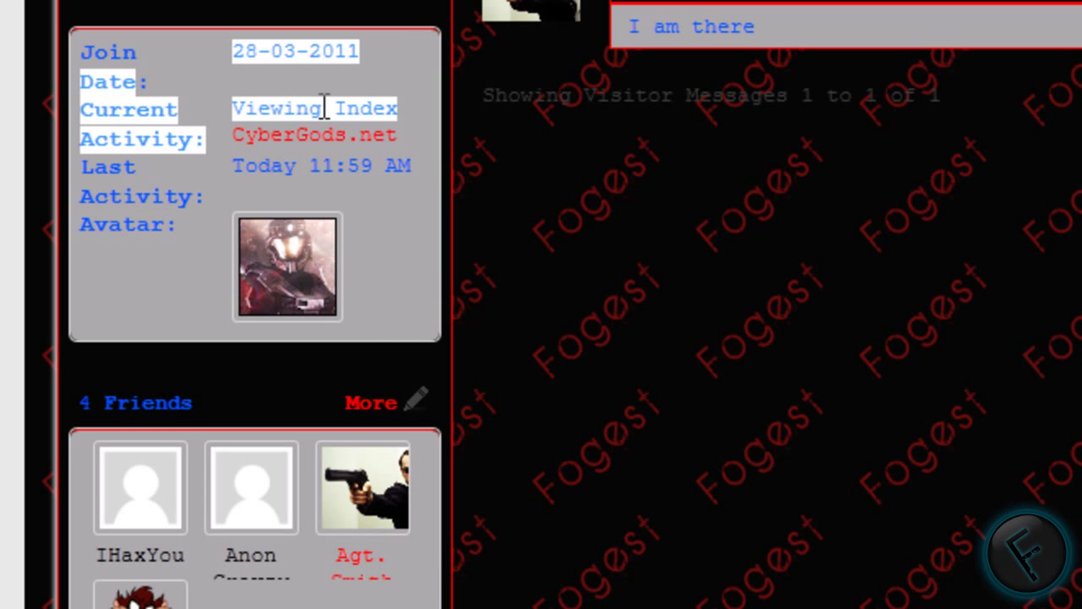
left_click(346, 108)
left_click_drag(381, 135, 153, 109)
scroll(592, 253, "up", 2)
scroll(705, 312, "down", 5)
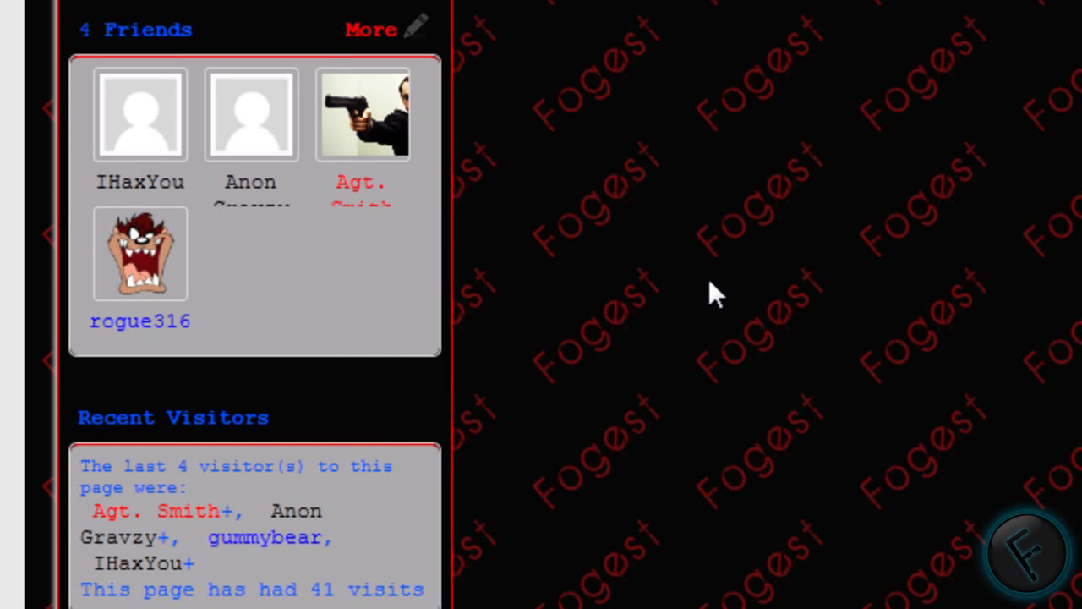
scroll(705, 310, "up", 2)
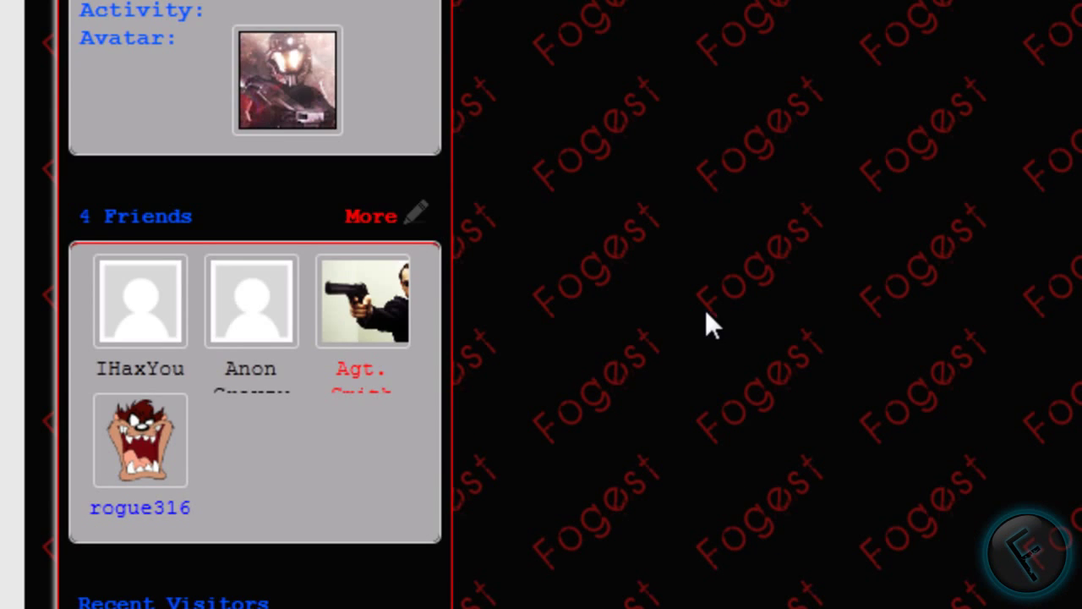
scroll(225, 390, "down", 3)
scroll(518, 279, "up", 8)
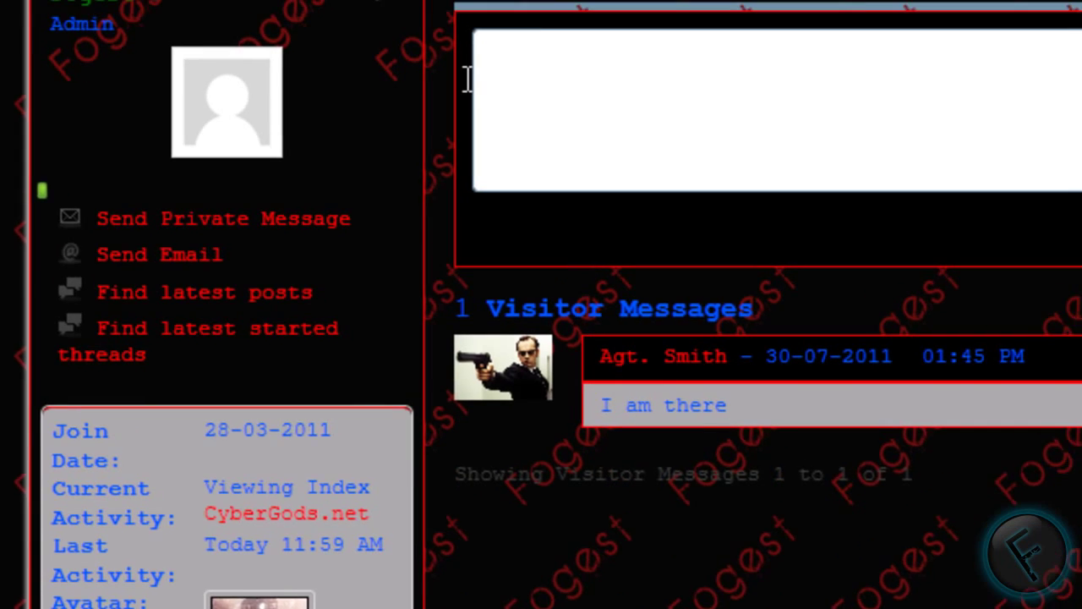
- Display the profile's About Me section and review its basic information, signature, contact and statistics
left_click(460, 59)
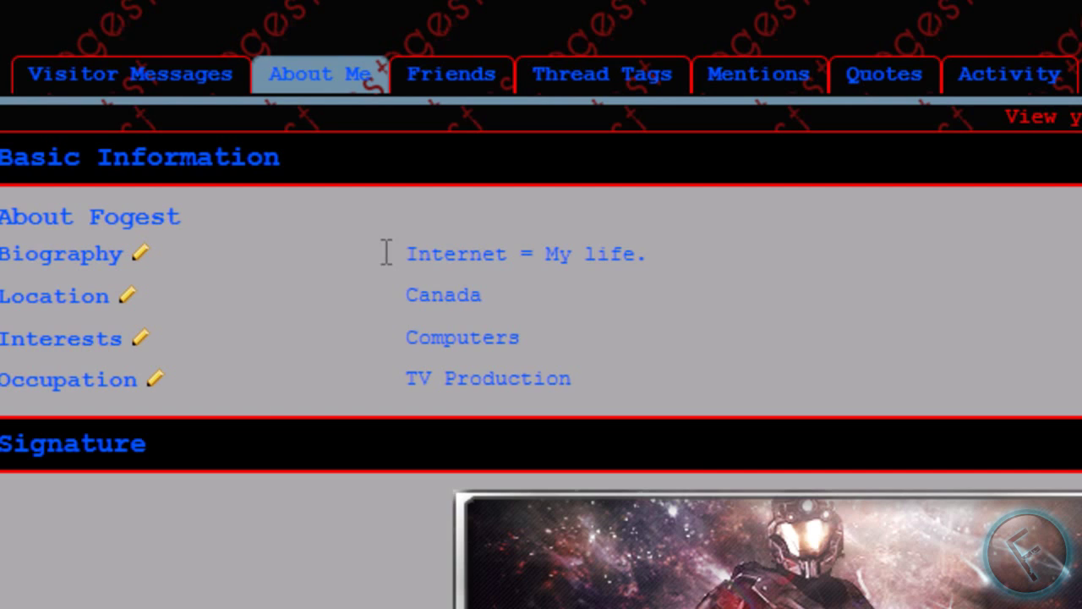
scroll(515, 380, "down", 8)
scroll(871, 101, "up", 4)
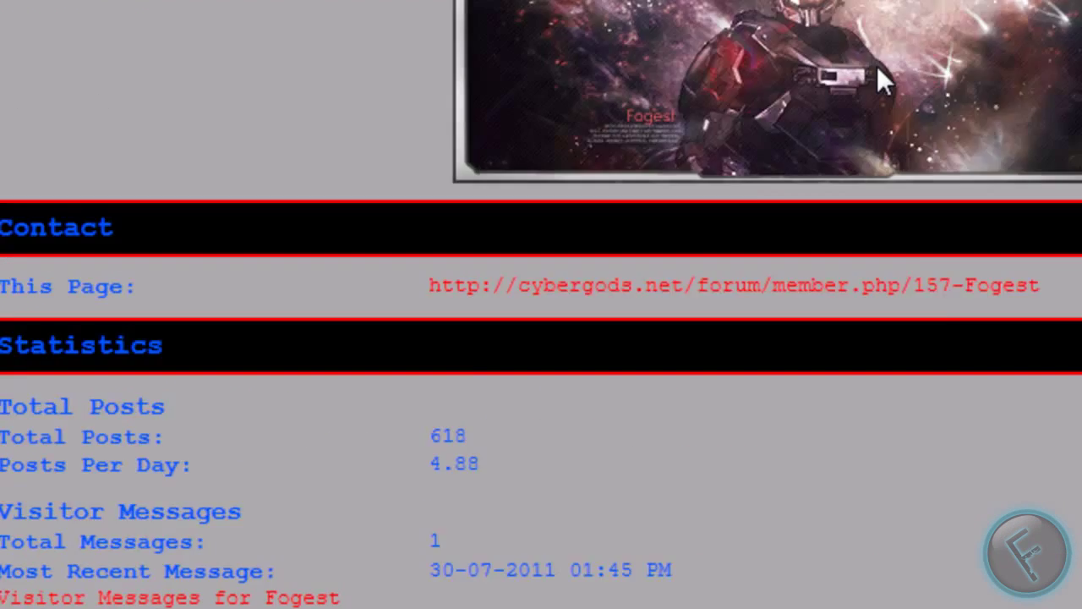
scroll(803, 110, "down", 4)
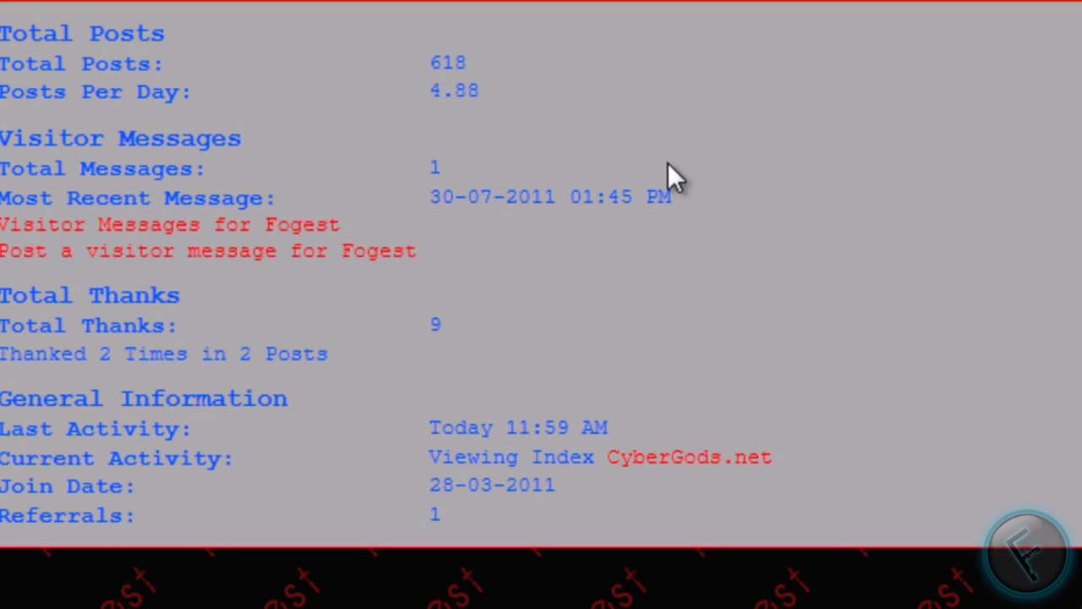
scroll(926, 224, "up", 8)
scroll(939, 228, "down", 8)
scroll(1034, 212, "up", 8)
- Display the profile's Friends list and look through its members
left_click(445, 85)
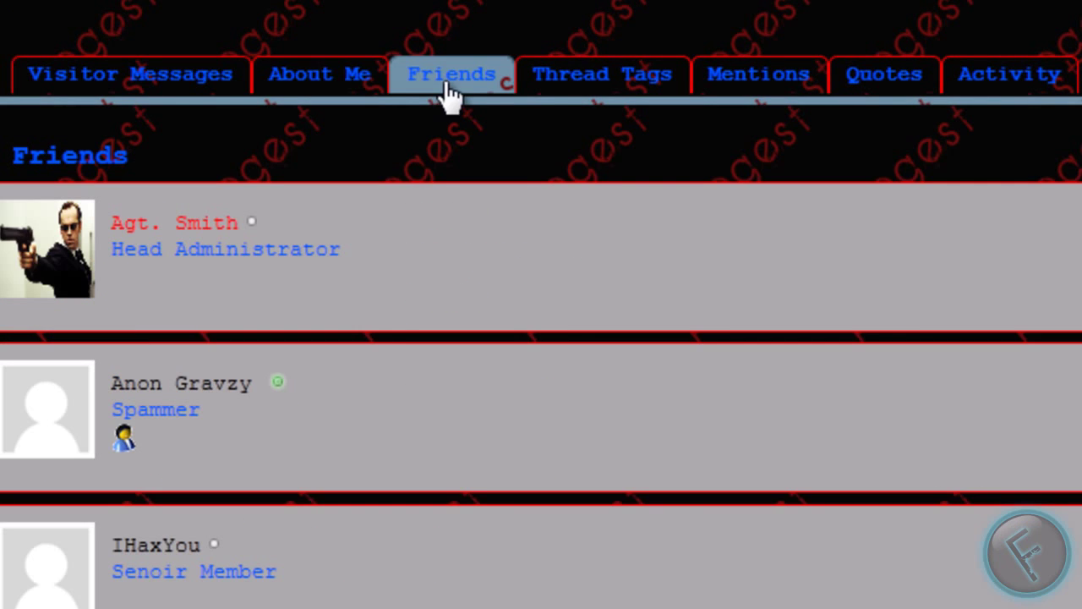
scroll(331, 137, "down", 6)
scroll(628, 141, "up", 6)
- Display the profile's Thread Tags section and check its content
left_click(644, 98)
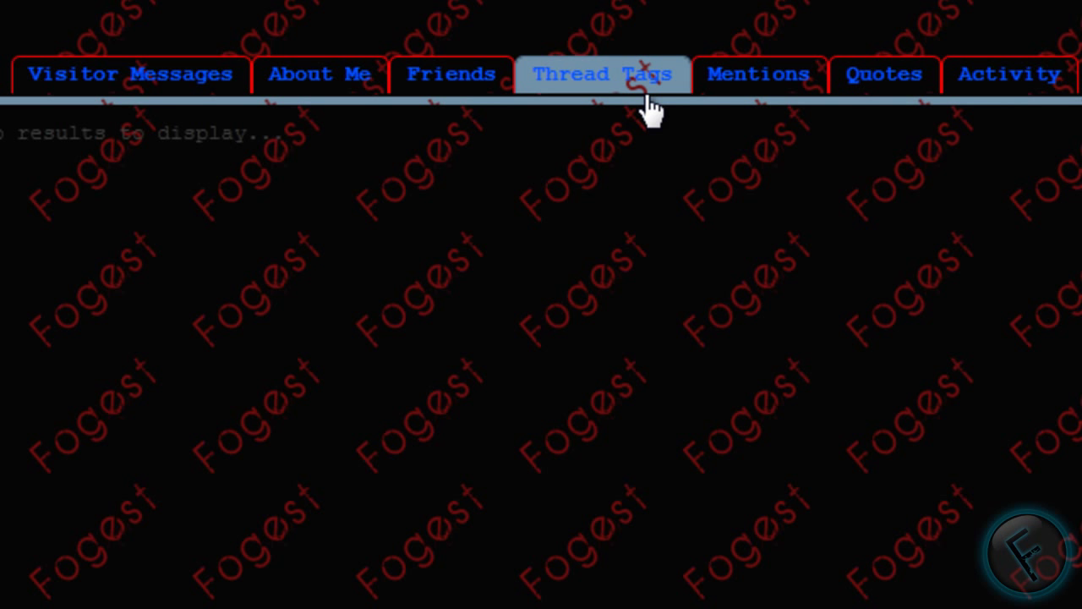
left_click_drag(158, 137, 220, 137)
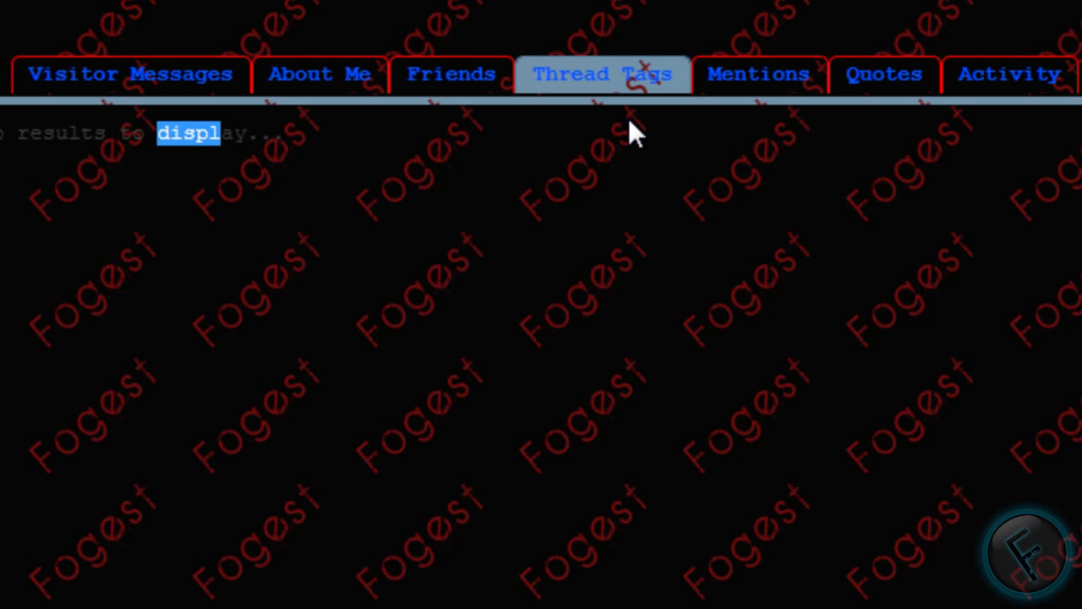
left_click(341, 206)
key("ctrl+a")
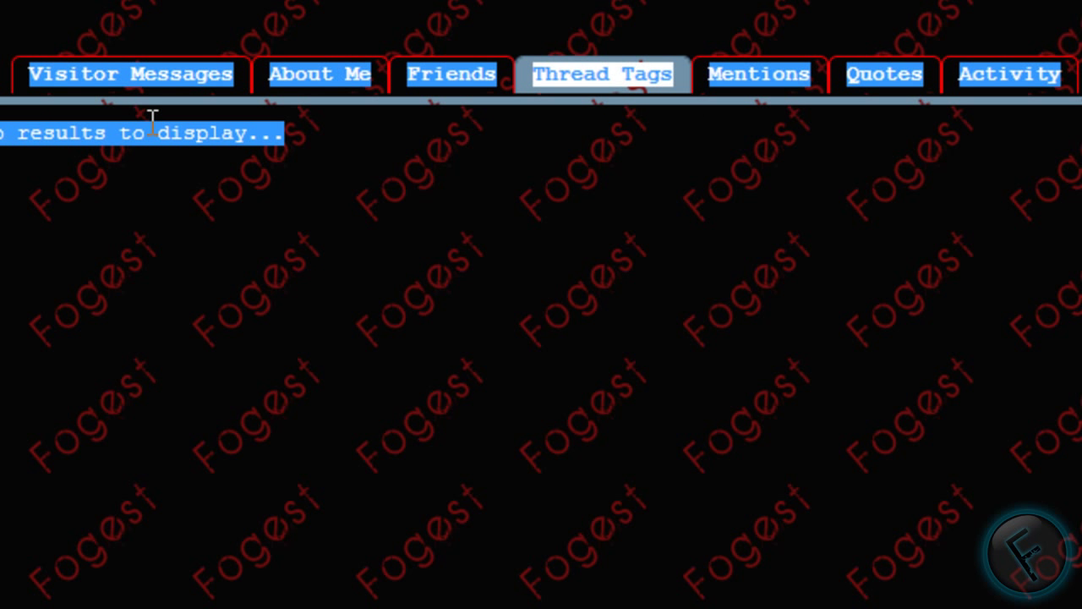
left_click_drag(365, 130, 36, 156)
left_click(36, 155)
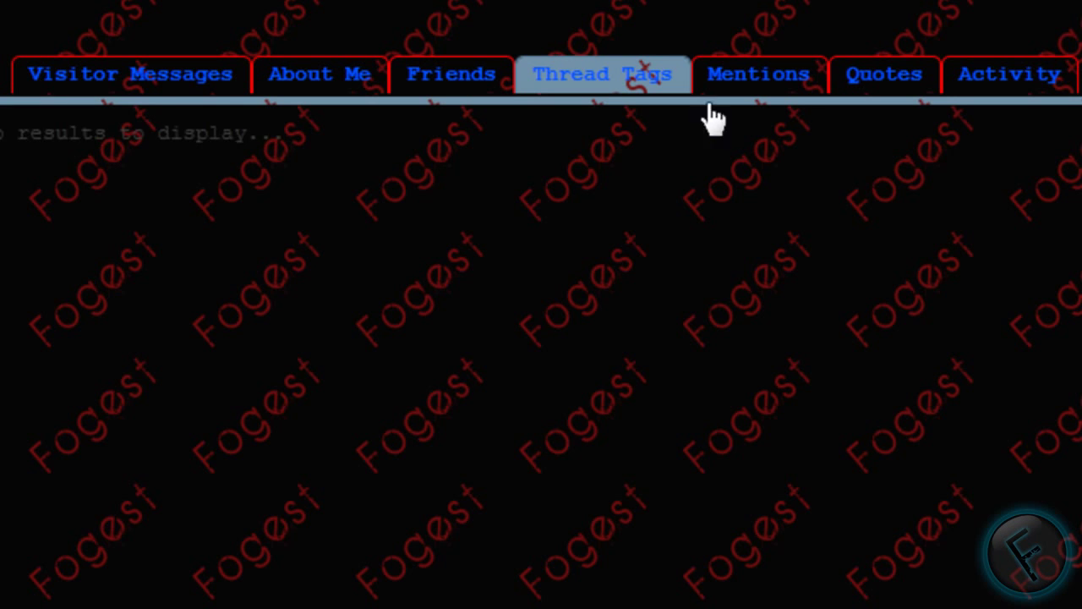
- Display the profile's Mentions section and read the most recent mention's post excerpt
left_click(753, 85)
scroll(749, 157, "down", 9)
scroll(780, 194, "up", 10)
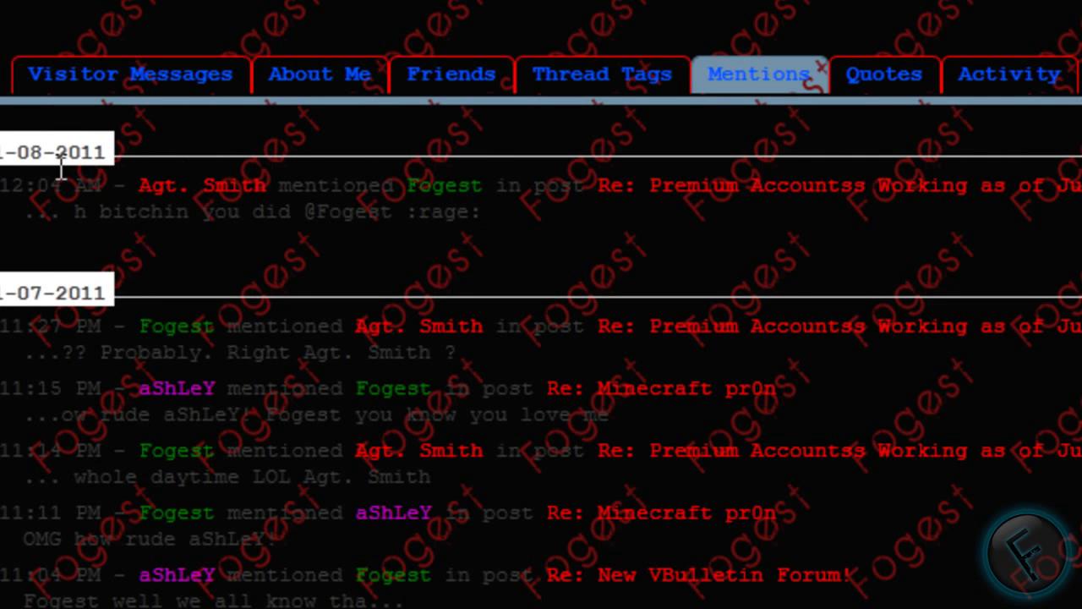
left_click_drag(250, 211, 491, 212)
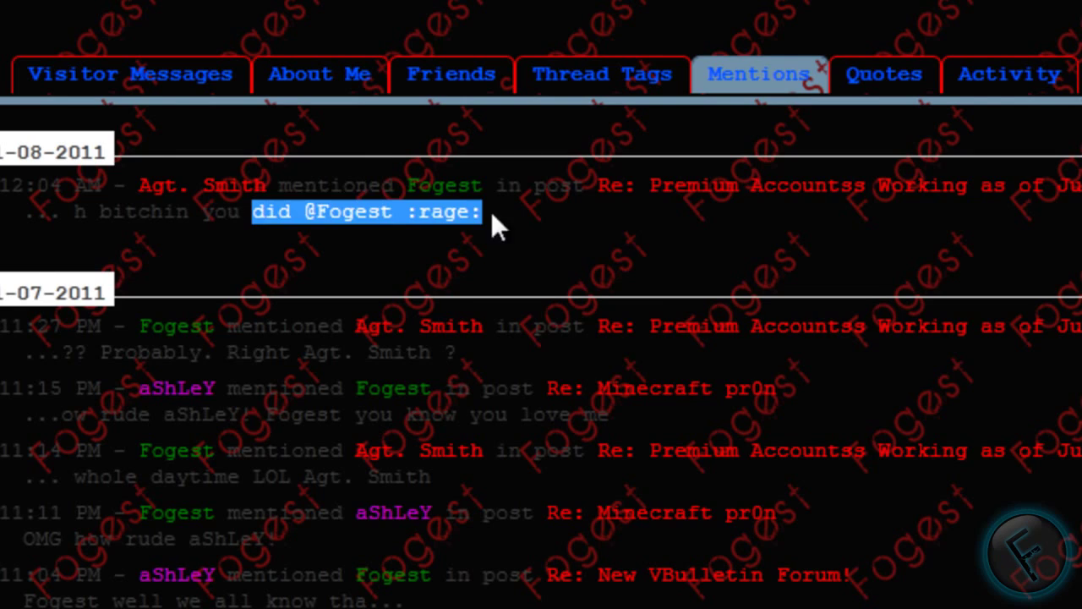
- Display the profile's Quotes section and look through its list of quoted posts
left_click(786, 209)
left_click(864, 80)
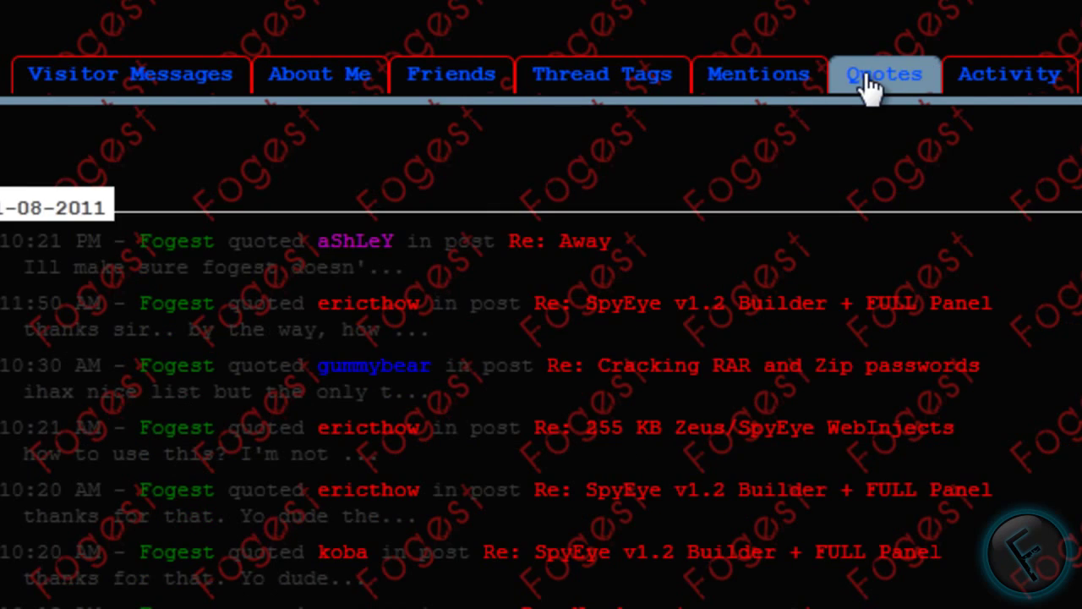
scroll(405, 222, "down", 8)
scroll(414, 254, "down", 4)
scroll(435, 276, "up", 10)
- Display the profile's Activity section and review its activity information, points breakdown, achievements and awards
left_click(1040, 76)
scroll(459, 181, "down", 10)
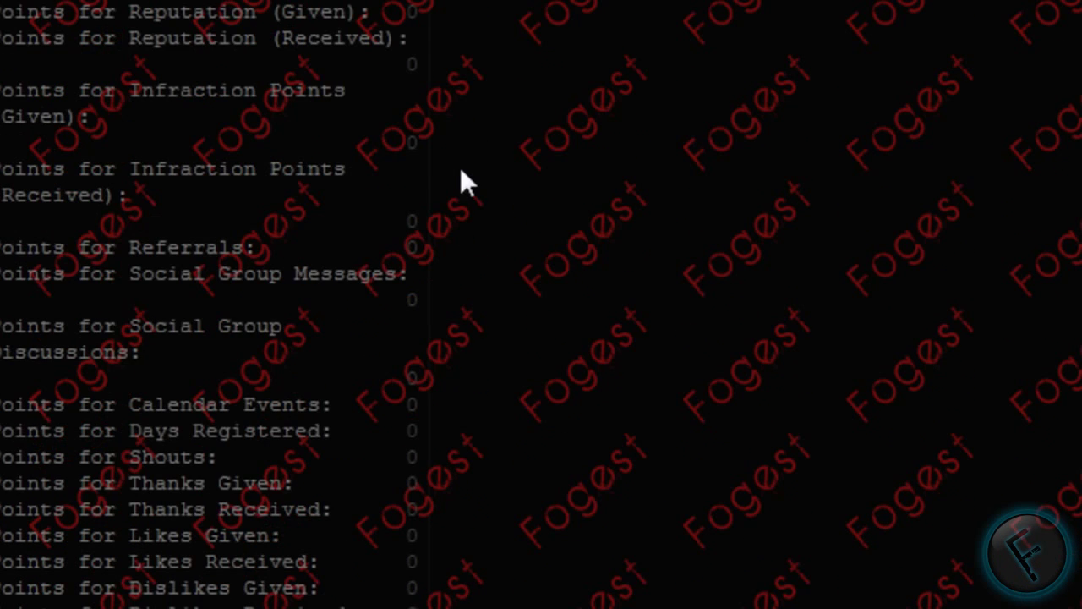
scroll(434, 169, "up", 10)
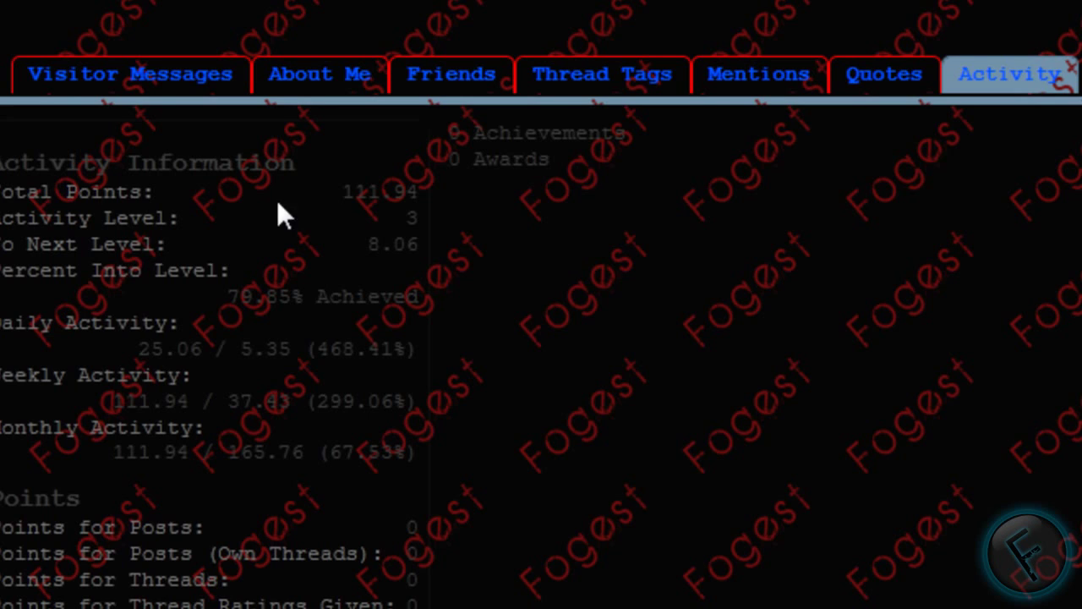
scroll(174, 145, "down", 10)
scroll(193, 141, "up", 10)
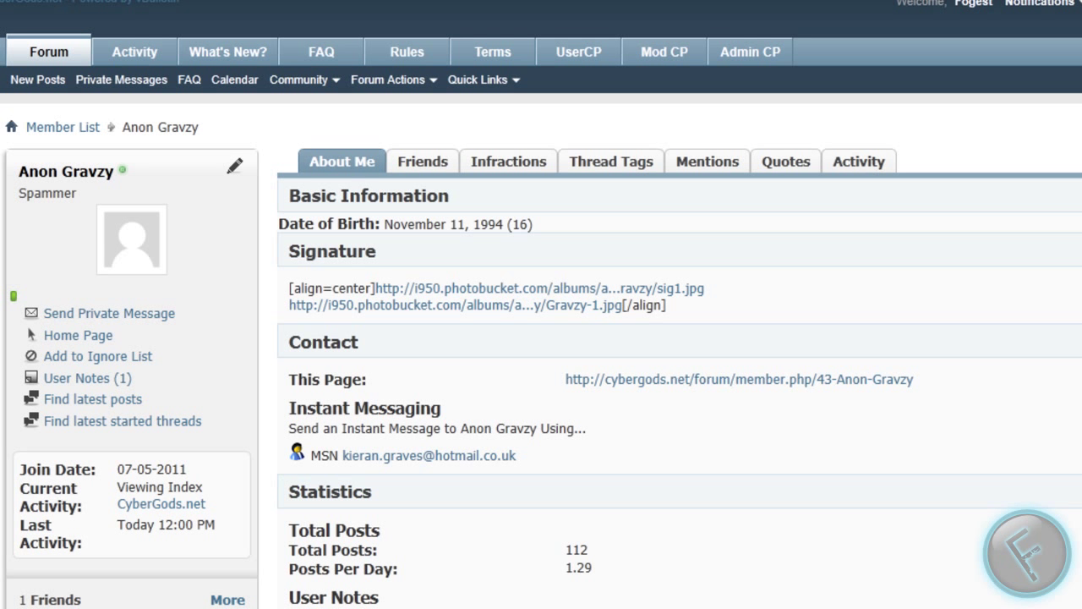
- Review the contact details, statistics, friends and recent visitors on the other member's default-styled profile
scroll(280, 144, "down", 4)
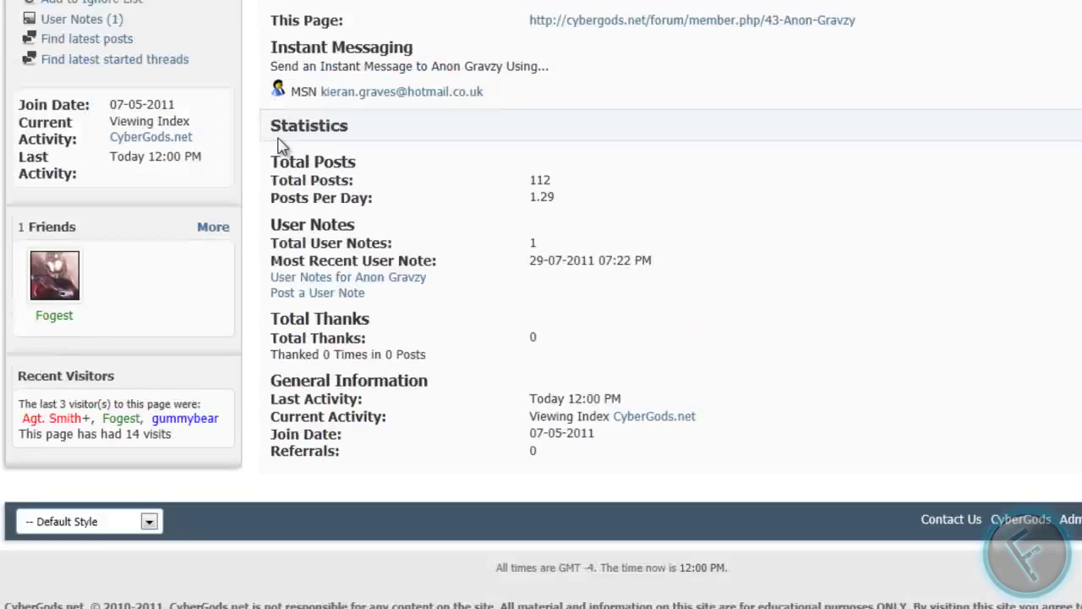
scroll(598, 272, "up", 4)
scroll(670, 273, "down", 2)
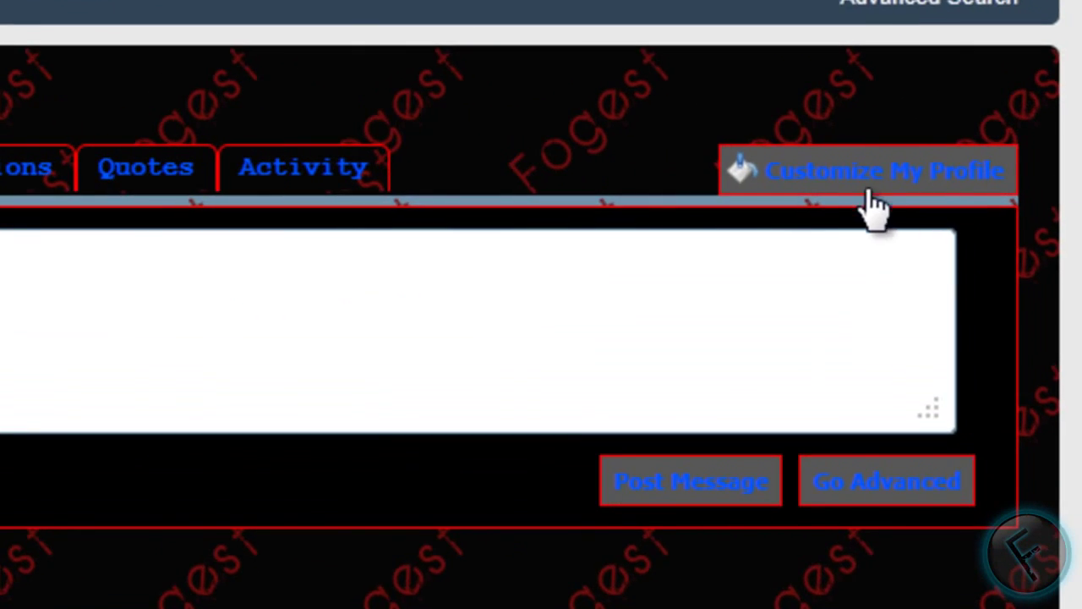
- Open the customization of the own profile and examine its font, button, content, module and header colour settings
left_click(870, 205)
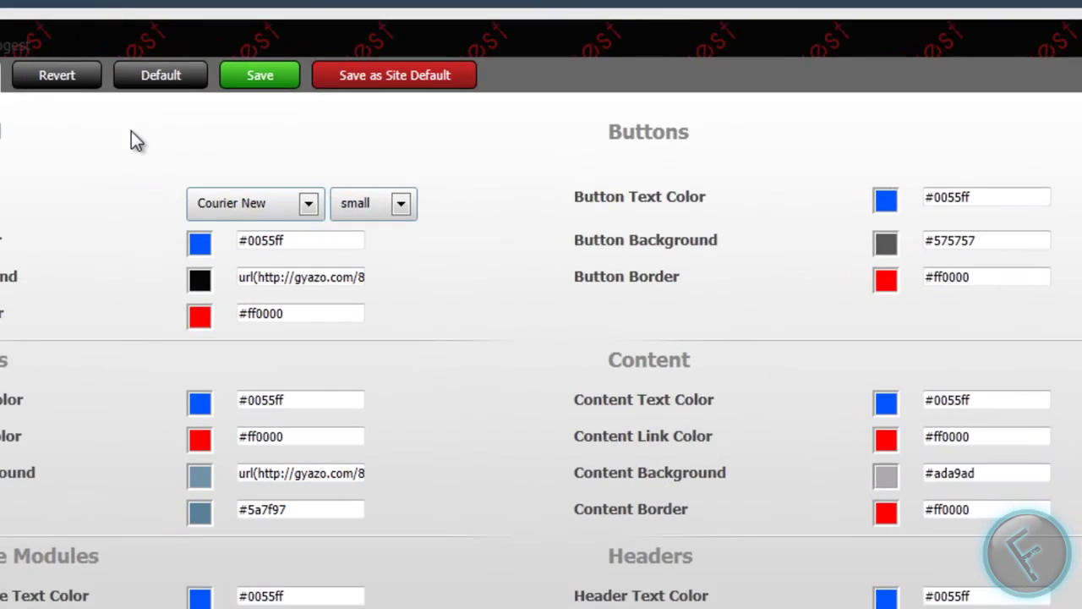
scroll(354, 161, "down", 3)
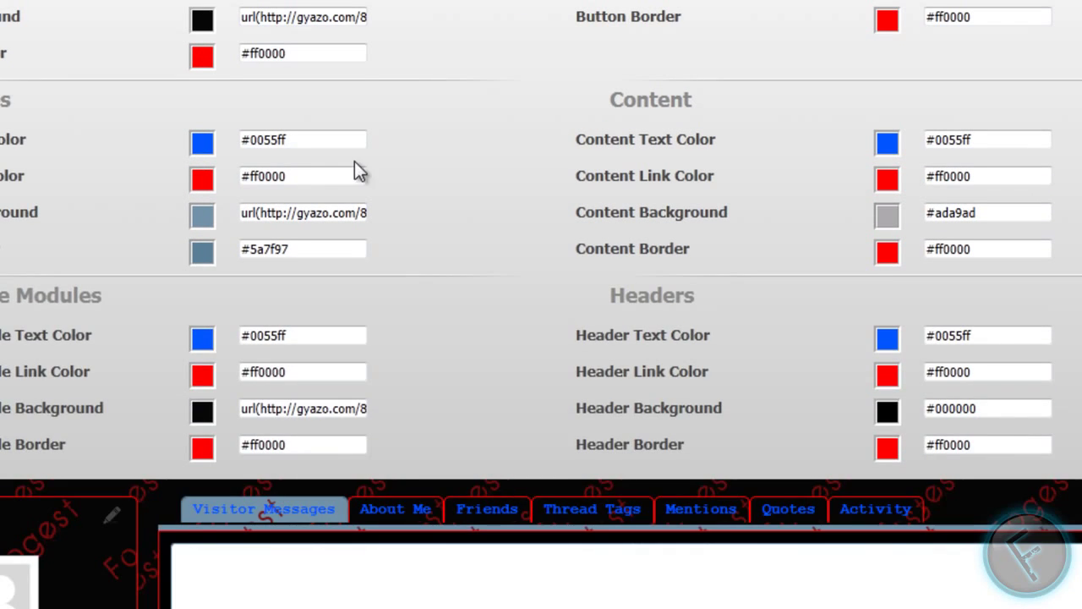
scroll(487, 194, "up", 2)
scroll(486, 195, "down", 2)
scroll(329, 258, "down", 8)
left_click_drag(433, 207, 470, 199)
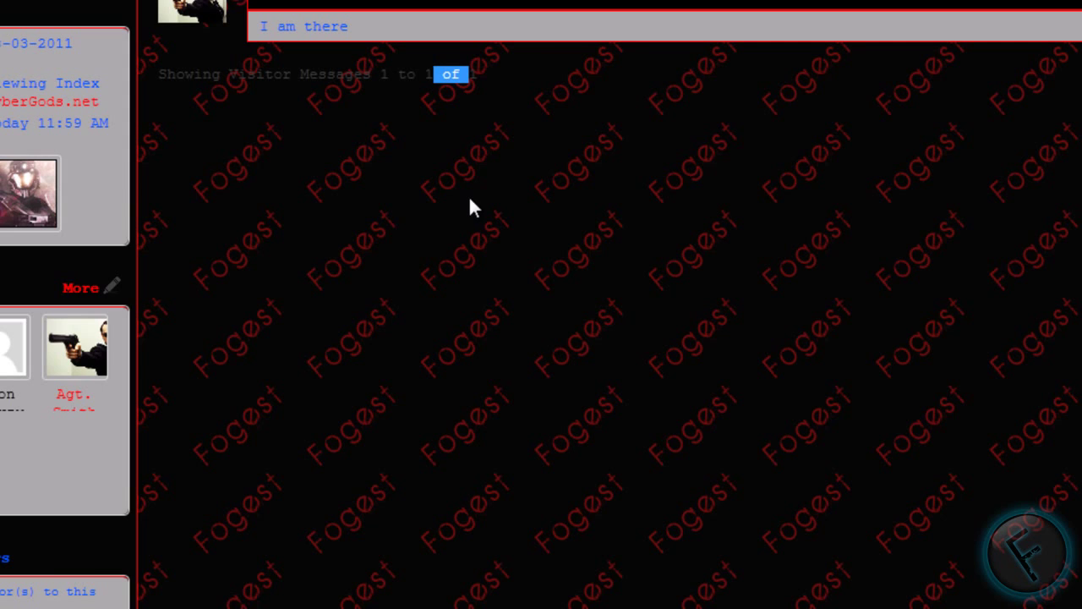
scroll(383, 249, "up", 10)
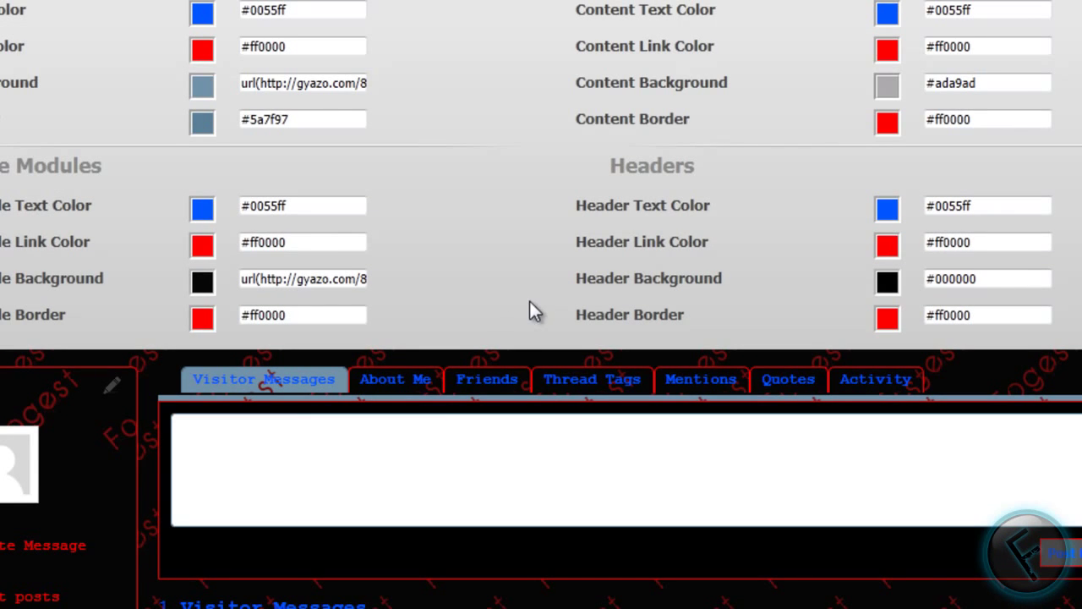
scroll(484, 282, "up", 2)
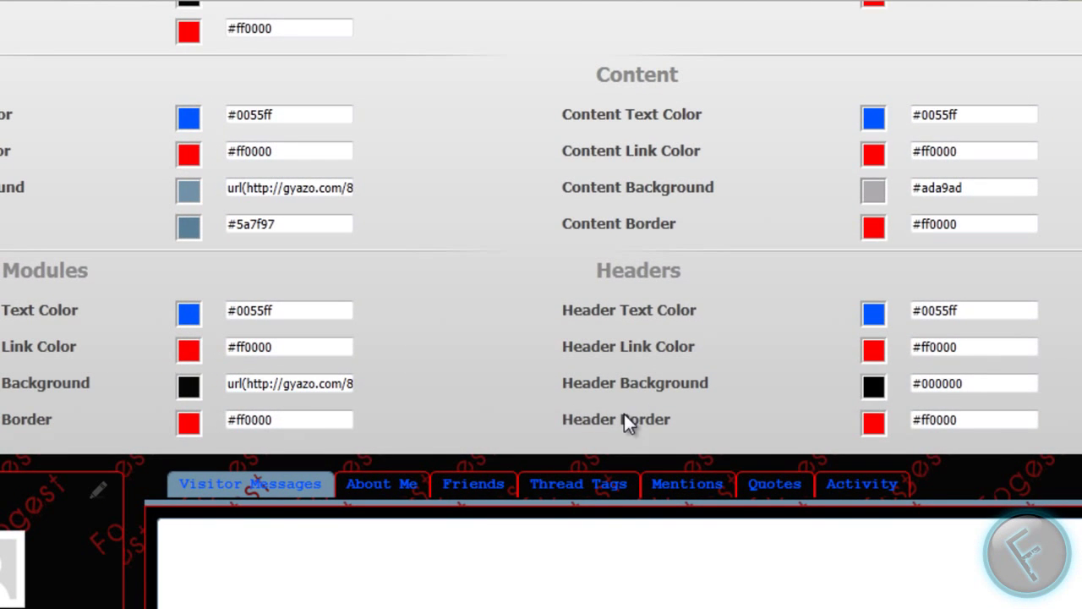
scroll(871, 385, "up", 3)
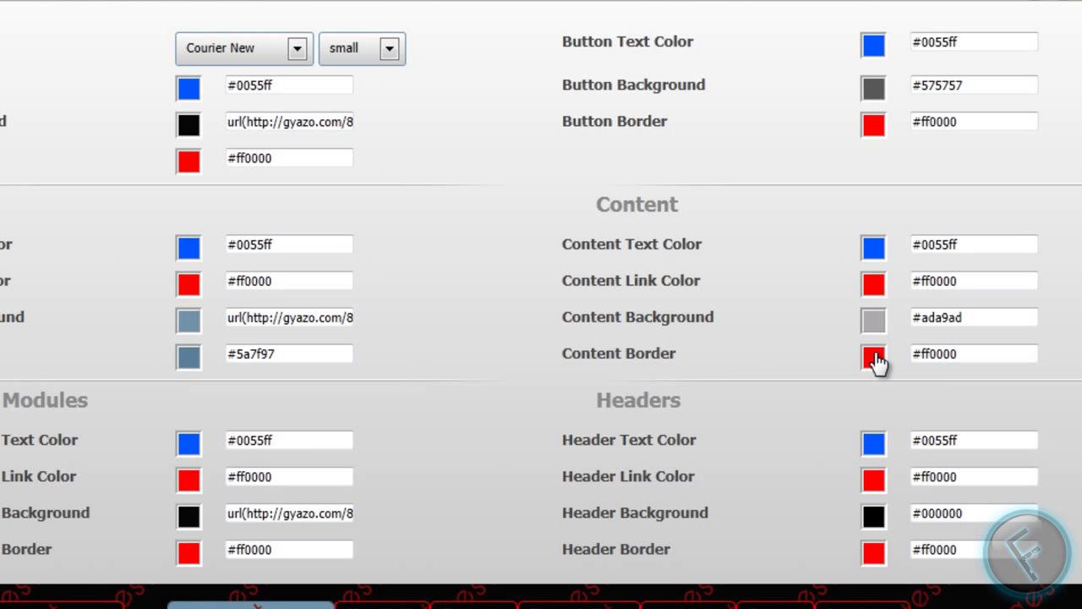
scroll(798, 295, "up", 6)
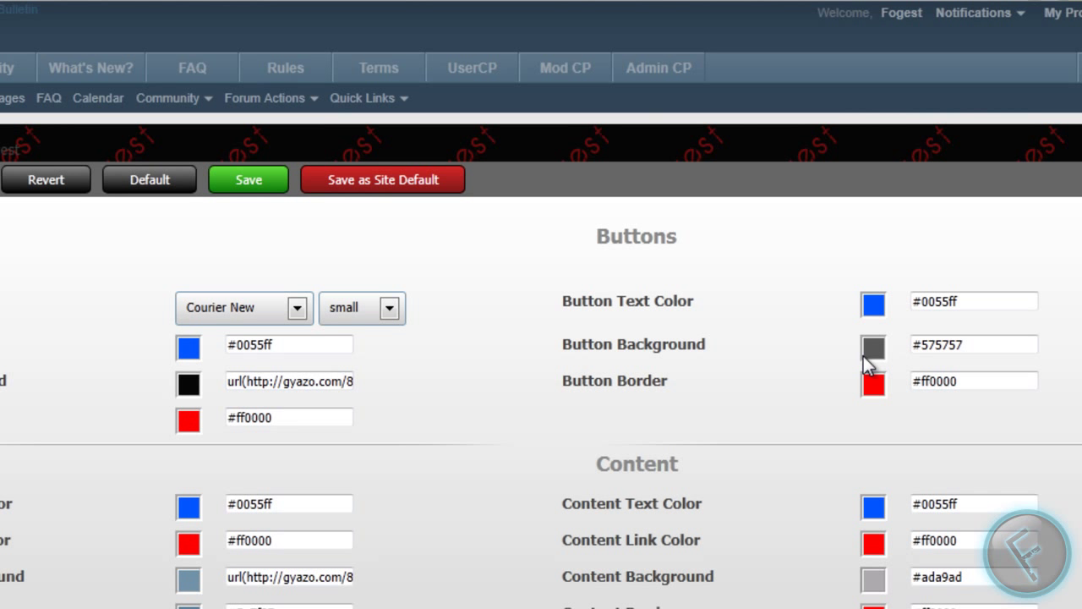
- Set the border colour in the font settings group to #6f6666 and check the profile preview
scroll(829, 376, "down", 3)
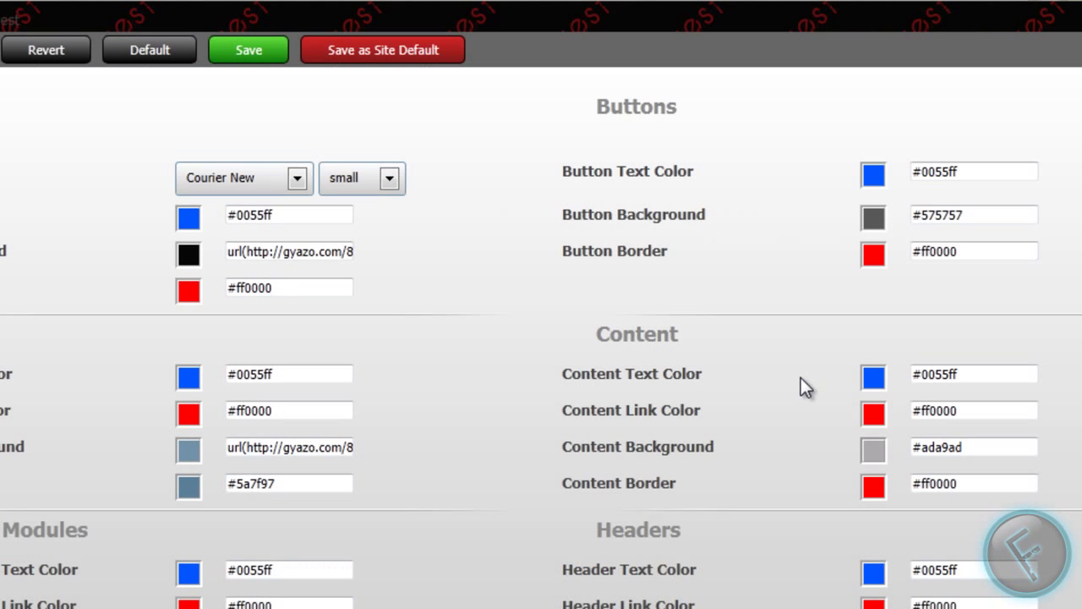
left_click(189, 296)
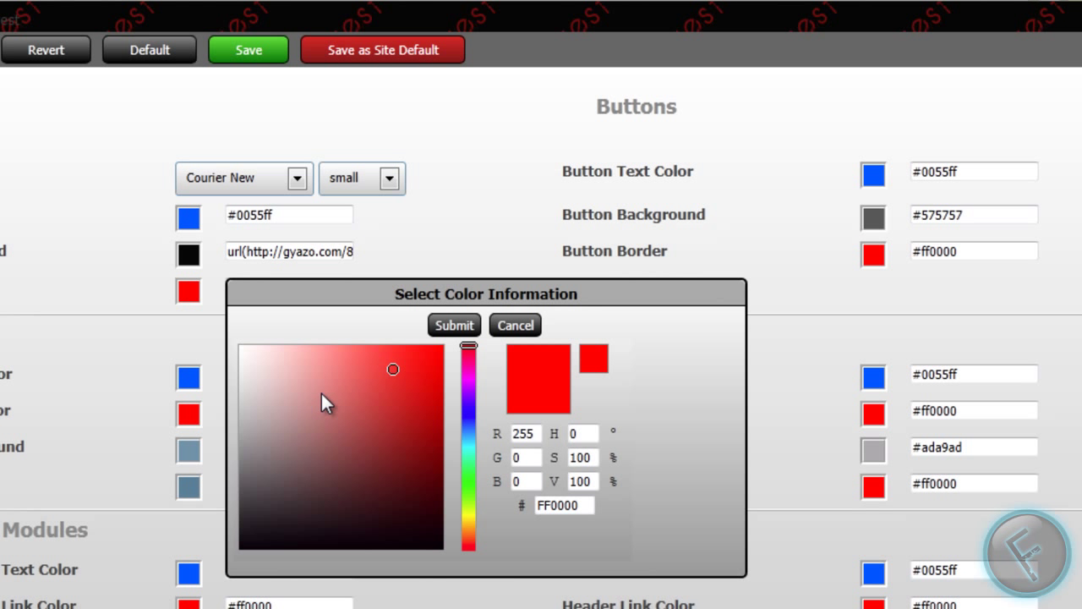
mouse_move(317, 404)
left_mouse_down()
mouse_move(212, 540)
mouse_move(253, 435)
left_mouse_up()
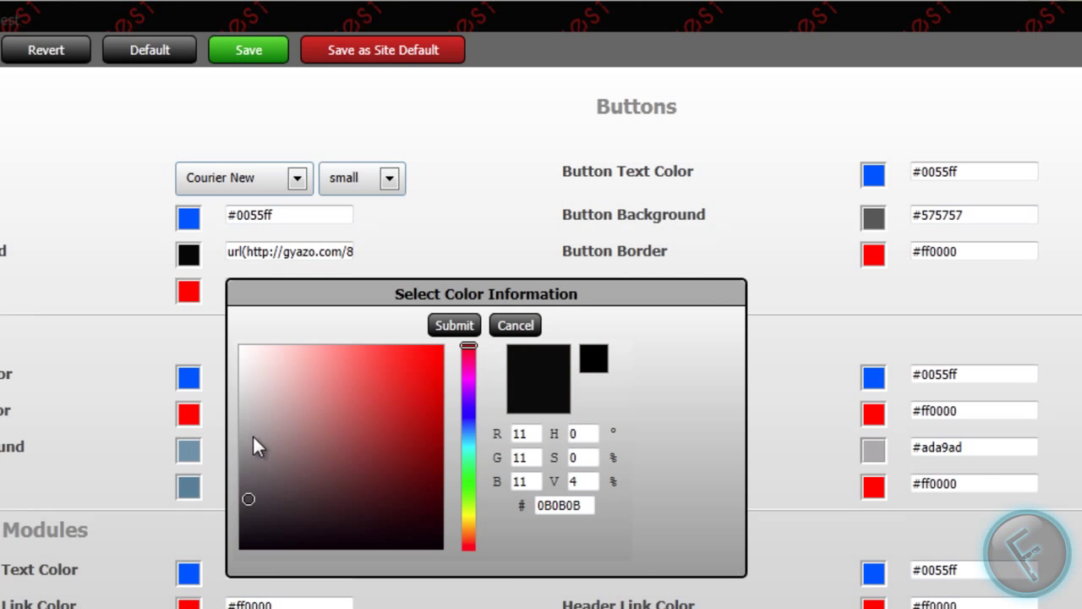
left_click(255, 457)
left_click(473, 326)
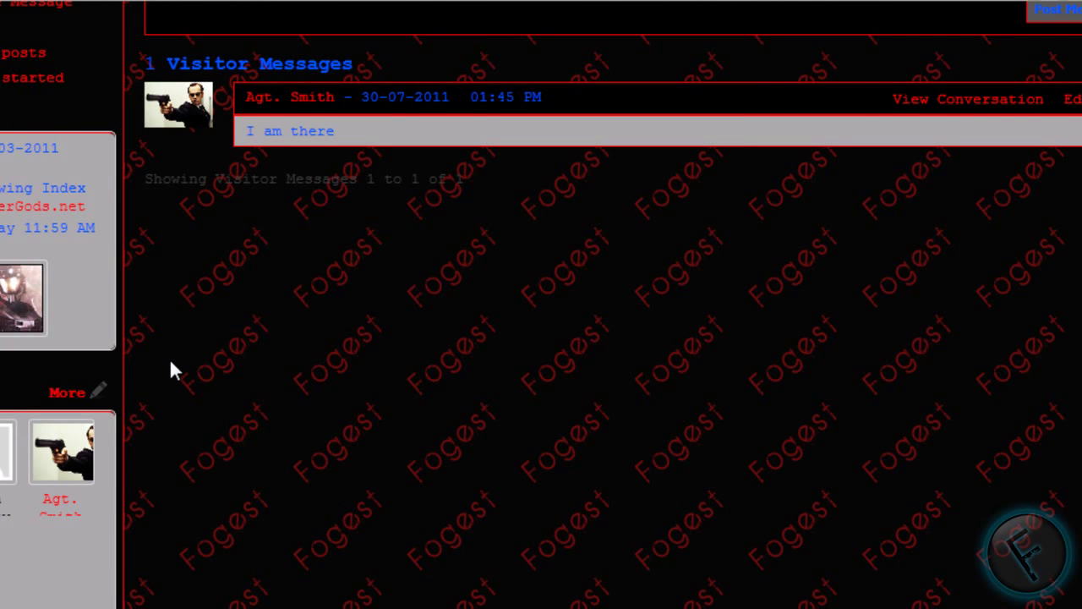
scroll(175, 363, "up", 10)
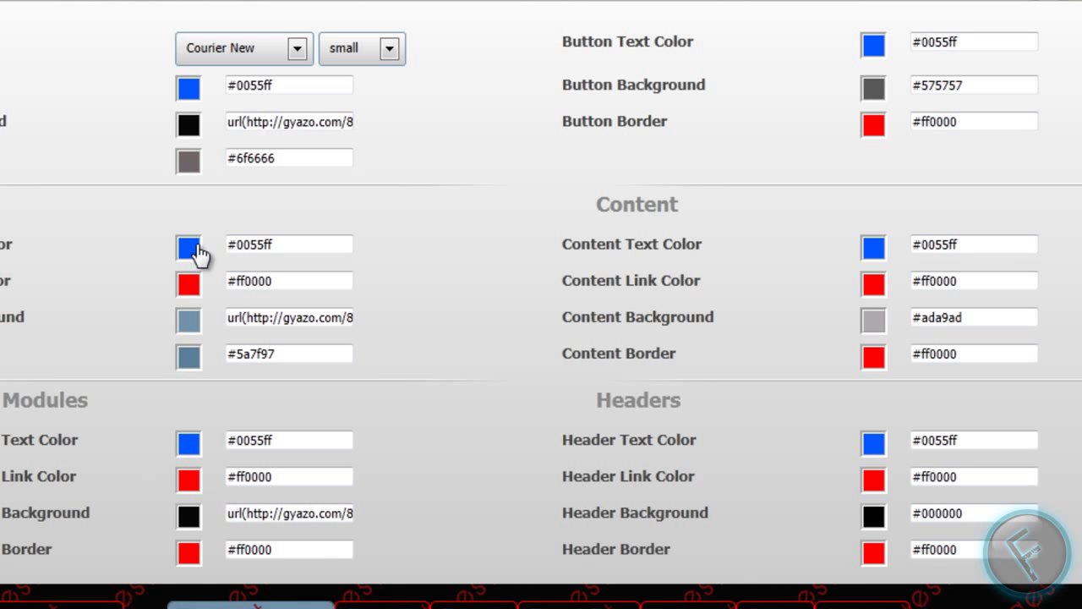
scroll(108, 460, "down", 6)
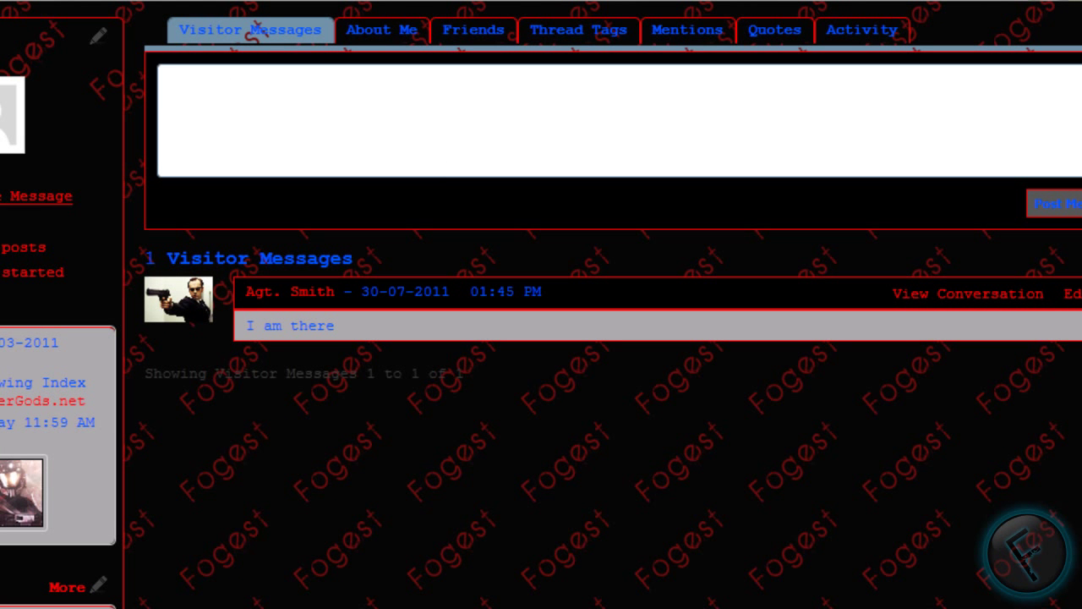
scroll(121, 338, "up", 9)
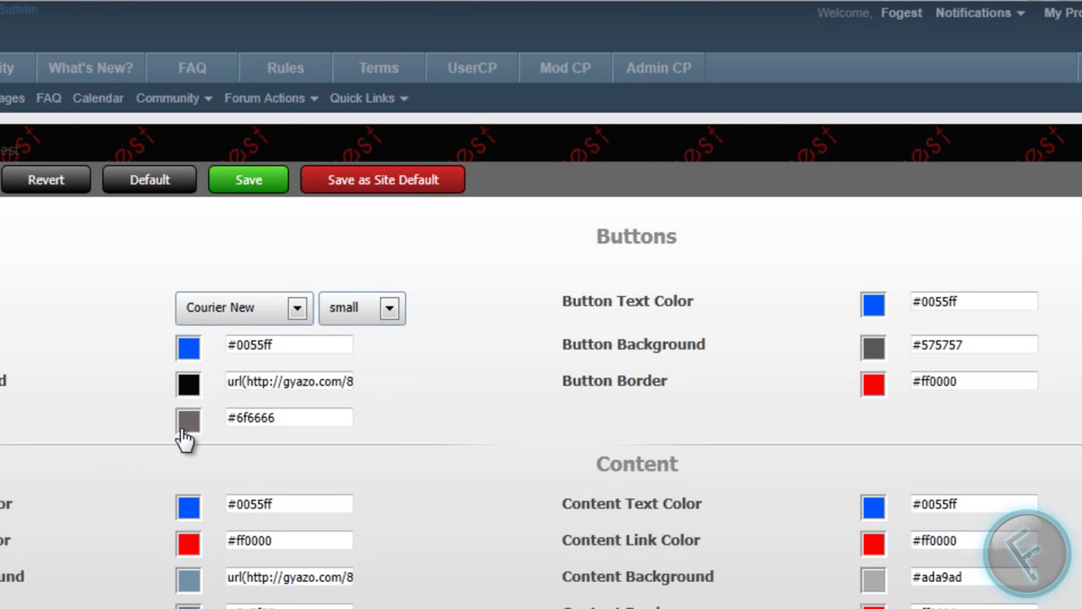
- Set the border colour in the font settings group back to #ff0000 and check the profile preview
left_click(182, 428)
scroll(77, 365, "down", 9)
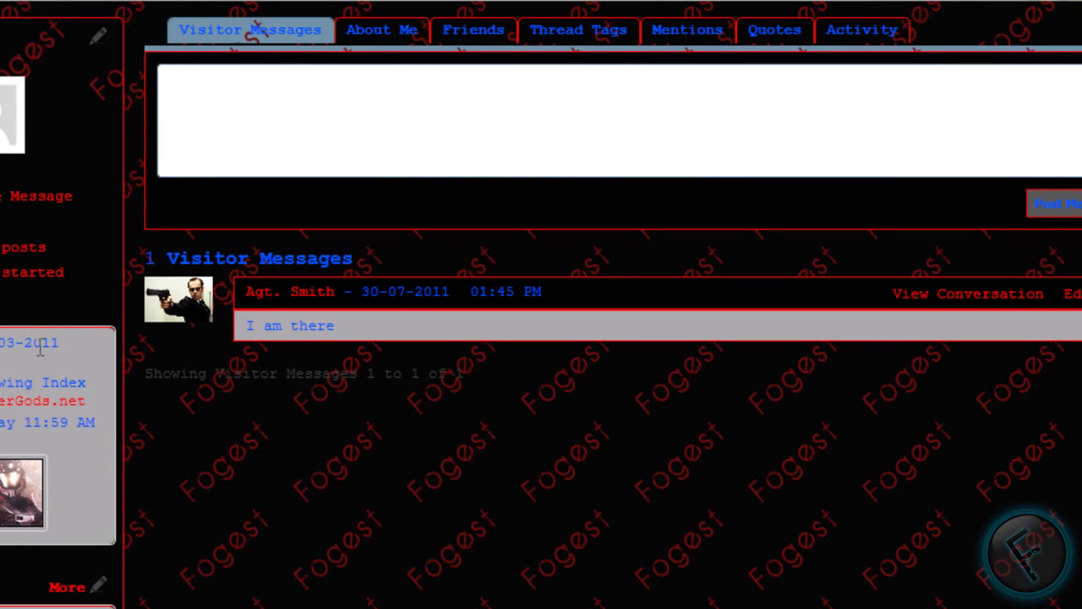
scroll(492, 279, "up", 5)
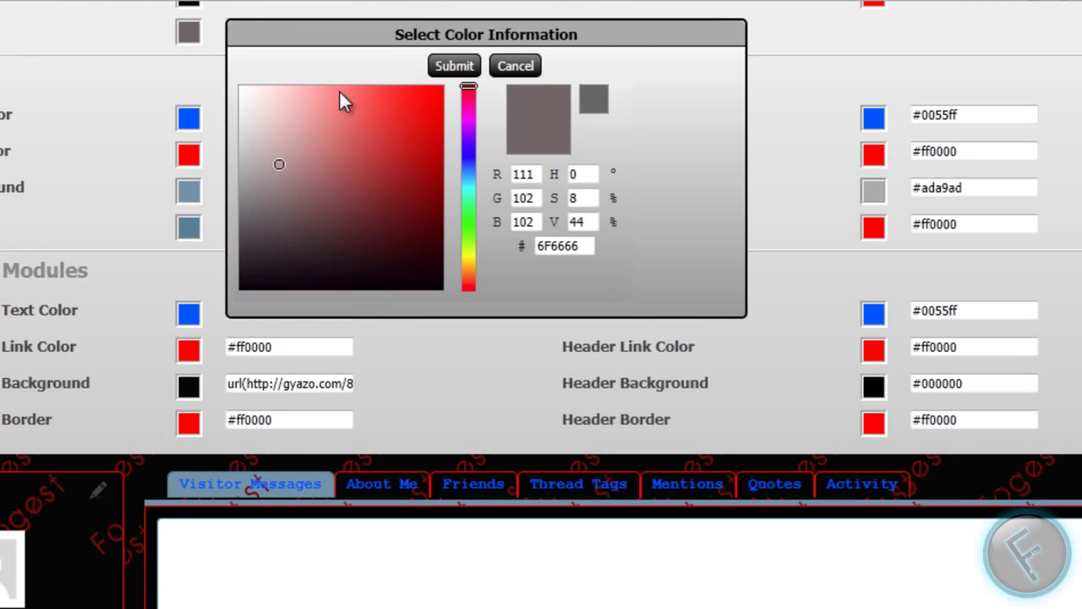
left_click_drag(340, 93, 476, 86)
left_click(454, 65)
scroll(285, 253, "down", 3)
scroll(281, 264, "up", 2)
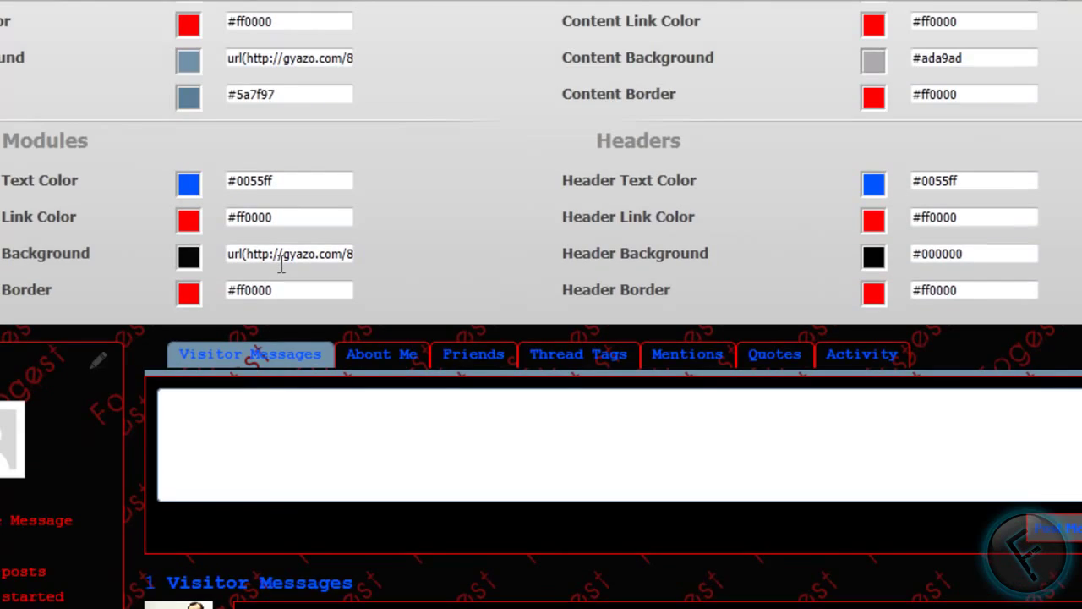
scroll(281, 265, "up", 3)
scroll(285, 278, "down", 4)
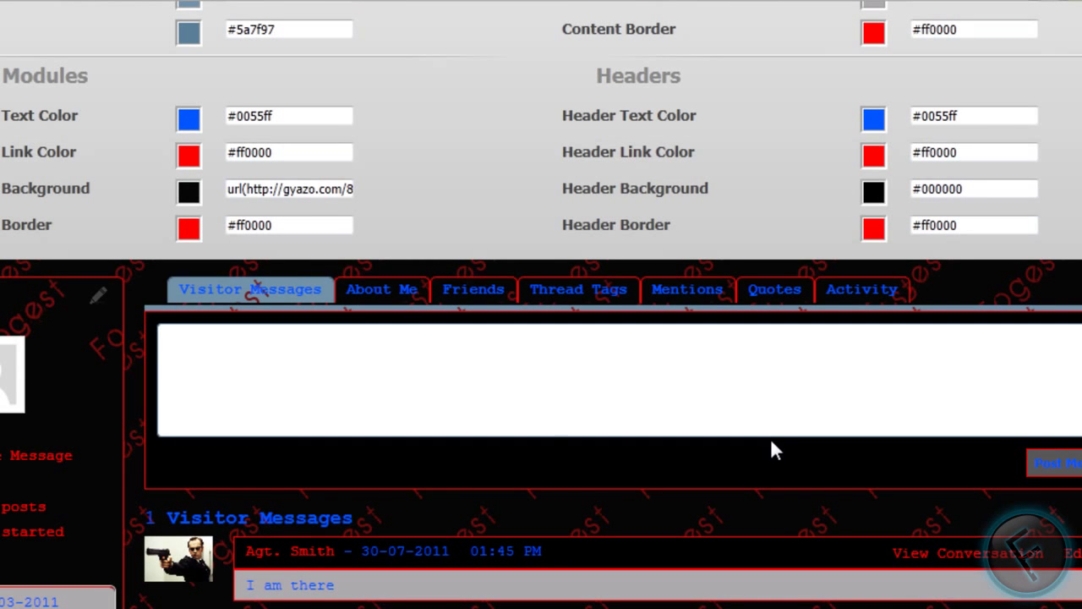
scroll(342, 436, "up", 6)
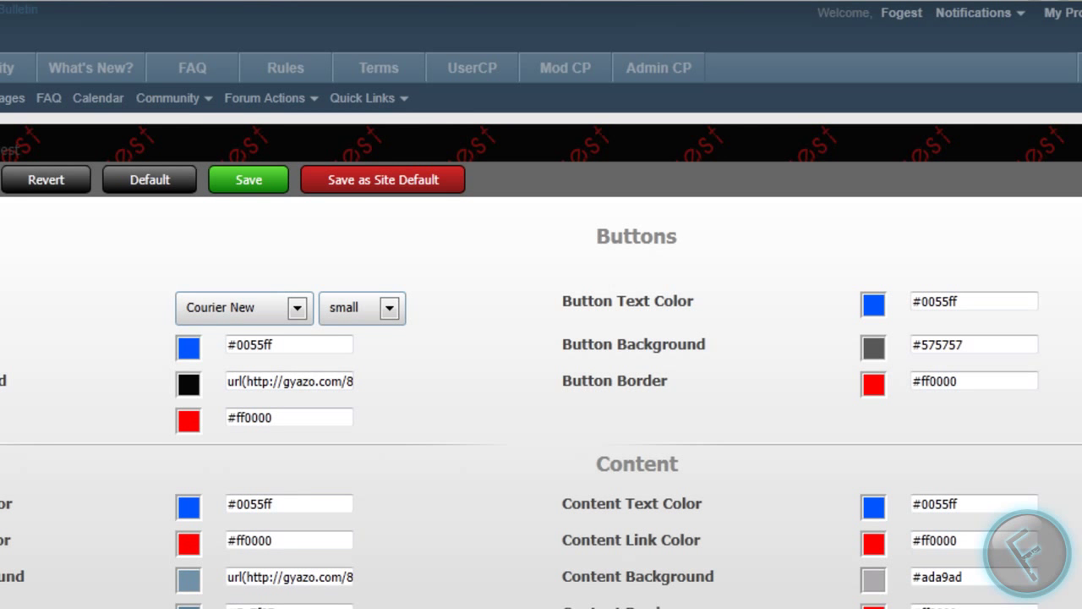
- Go to the forum home page and look through its forum categories, including the Hacking, Private and Elite forums
left_click(2, 179)
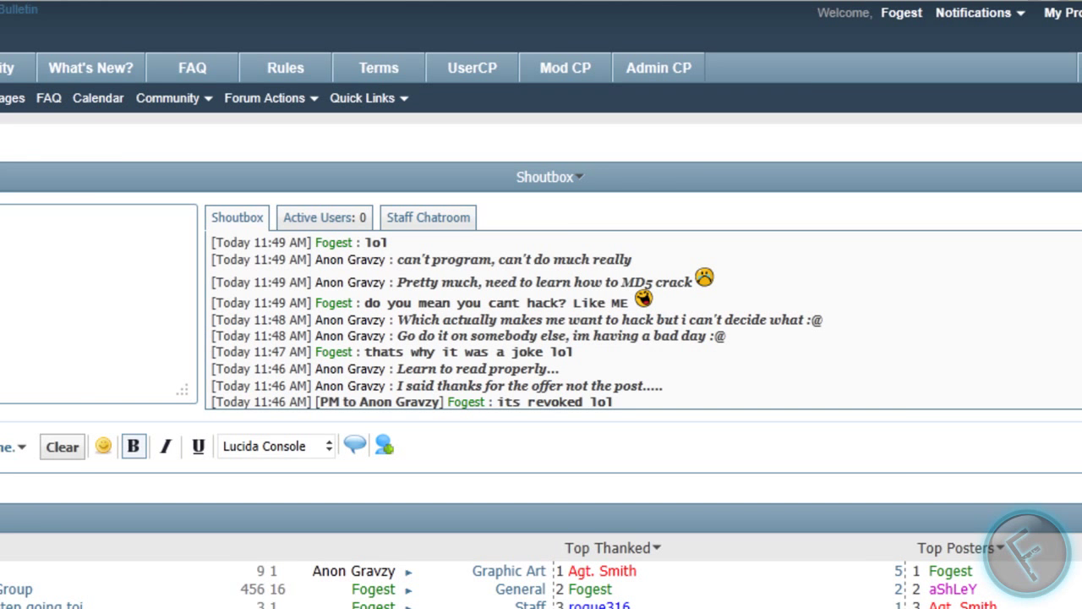
scroll(99, 173, "down", 3)
scroll(99, 190, "up", 3)
scroll(115, 459, "down", 12)
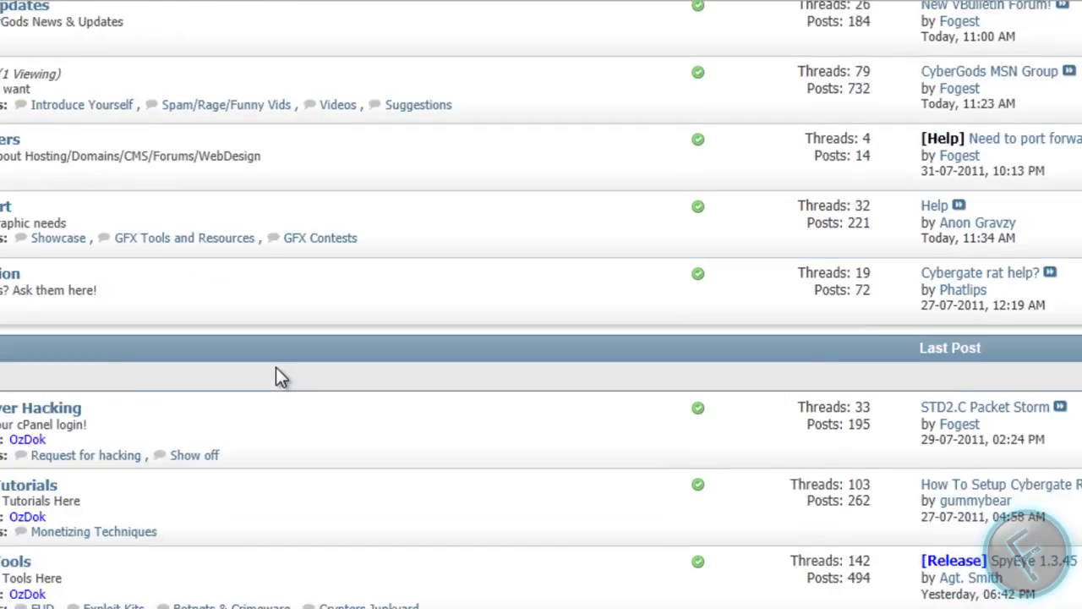
scroll(276, 367, "up", 2)
scroll(405, 287, "down", 17)
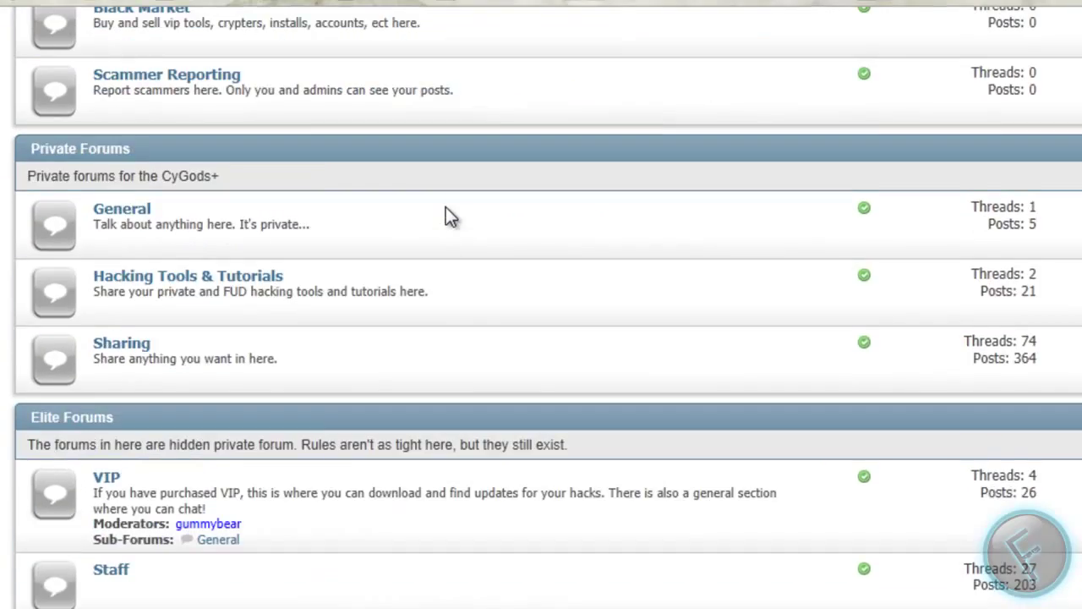
scroll(446, 211, "down", 6)
scroll(449, 229, "up", 9)
scroll(508, 339, "up", 15)
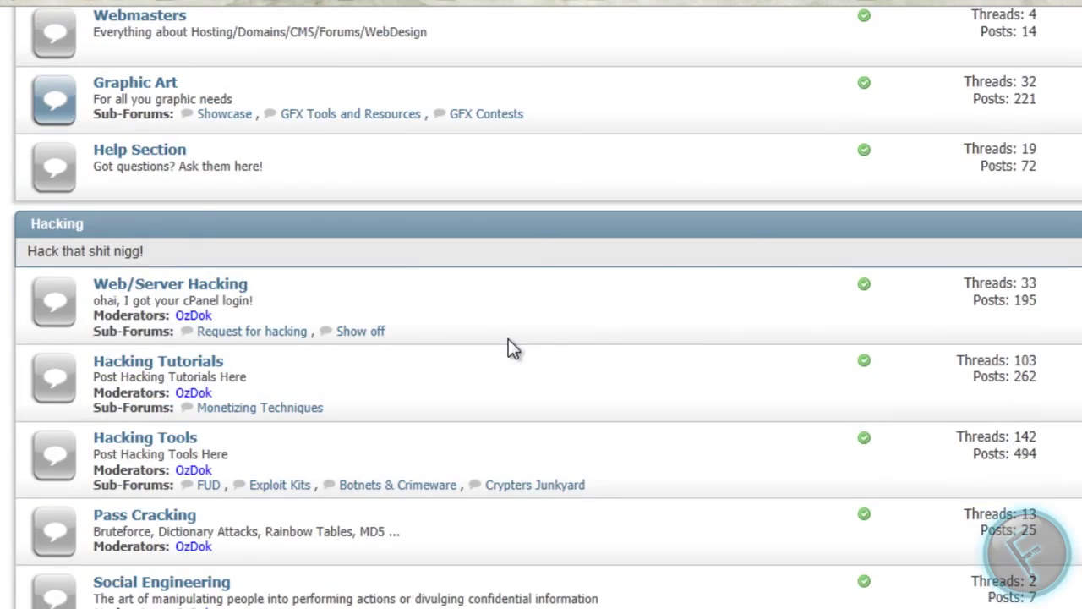
left_click(221, 337)
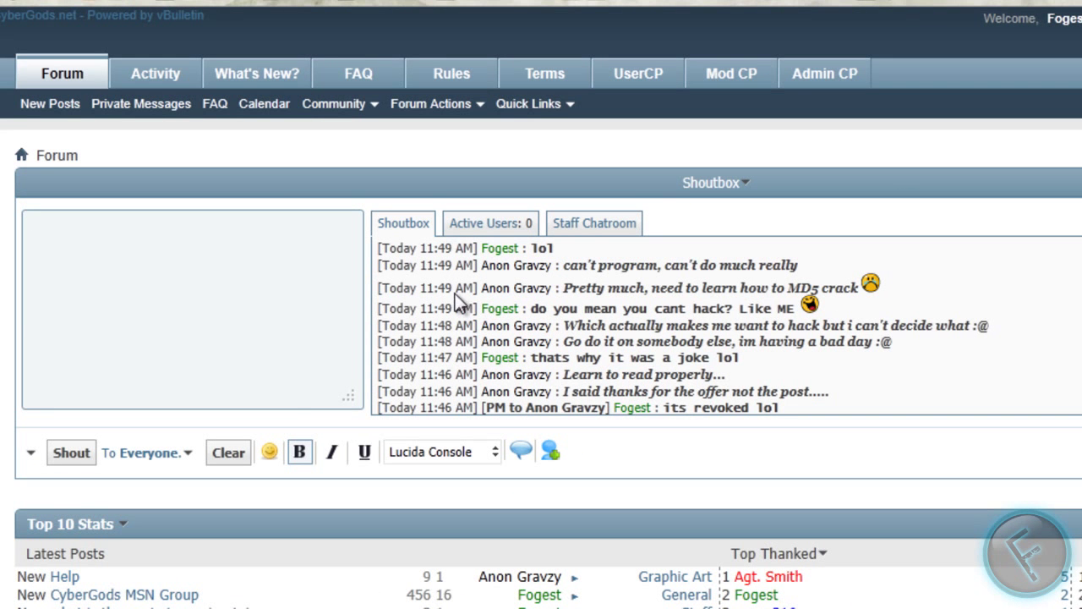
- Compare the Staff Chatroom with the general Shoutbox conversation, ending on the Shoutbox
left_click(580, 225)
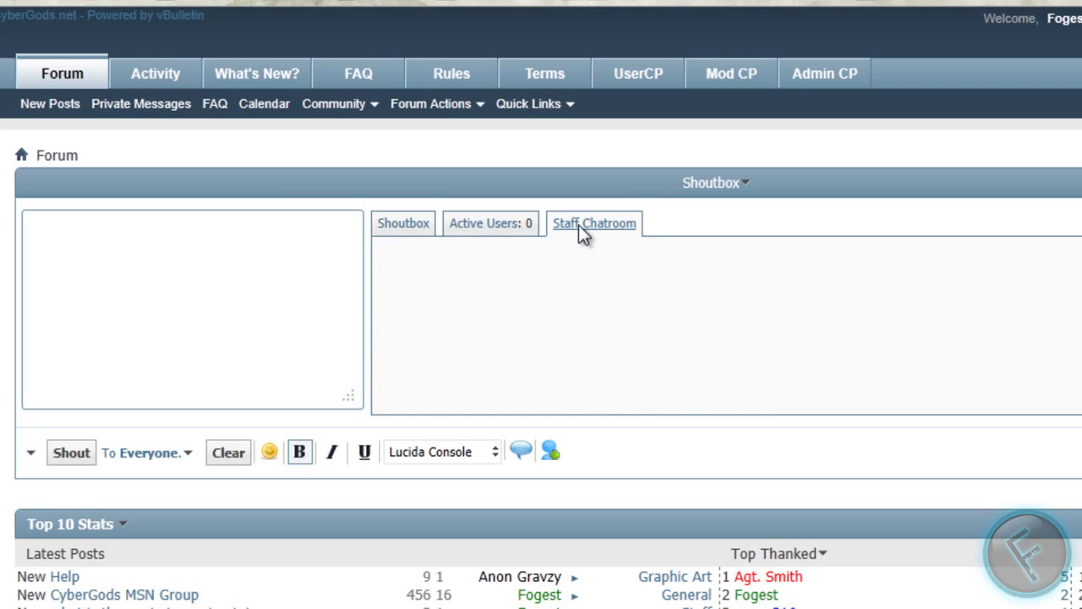
left_click(418, 227)
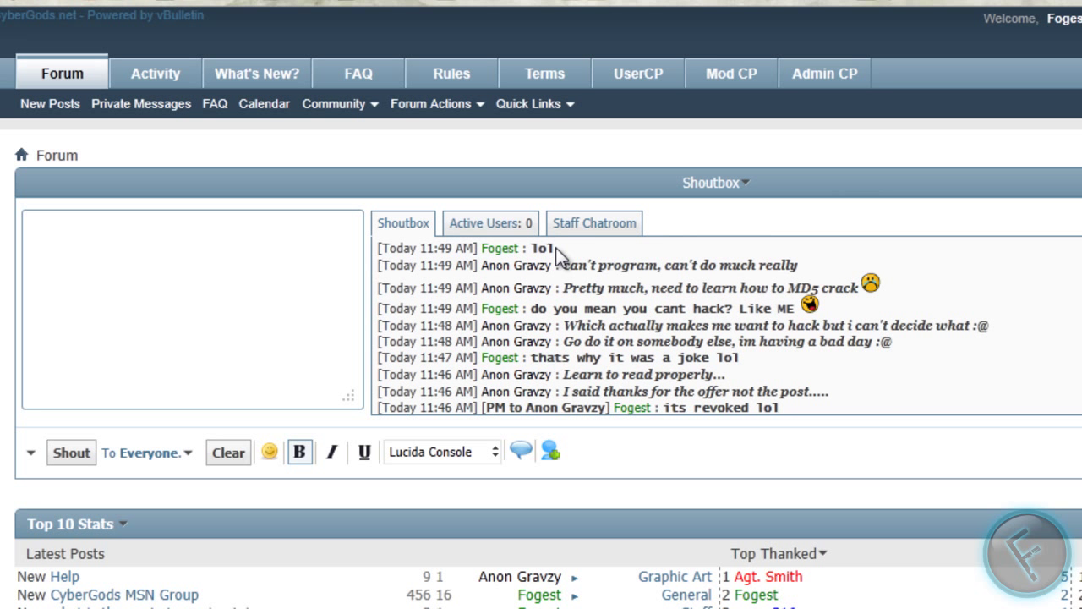
left_click(602, 225)
left_click(401, 226)
- Look up a member by user name as the shout target to open a private chat, ending on the Shoutbox
left_click(186, 452)
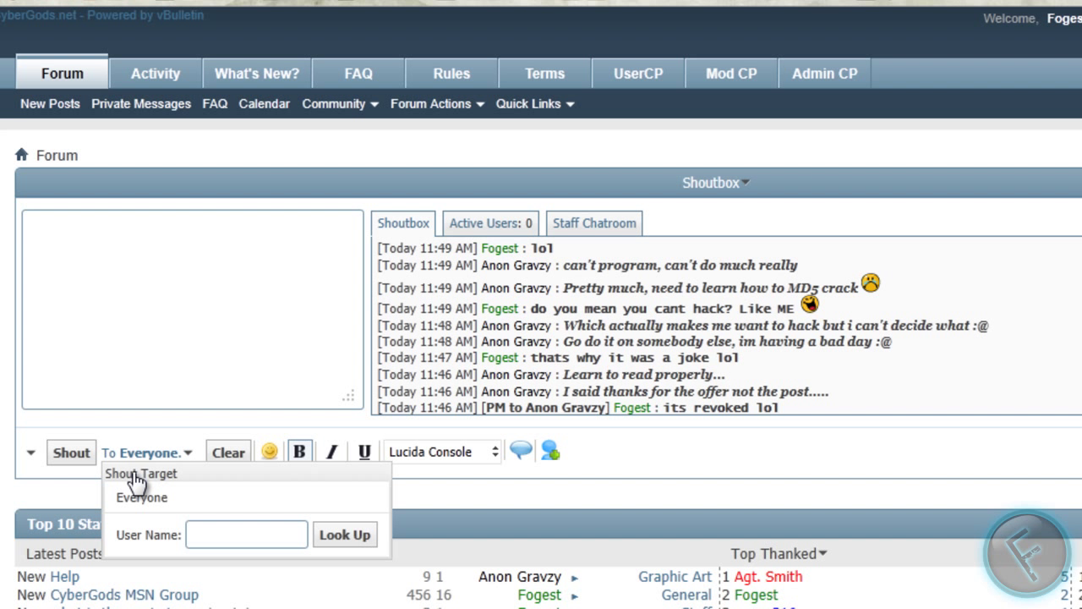
left_click(227, 530)
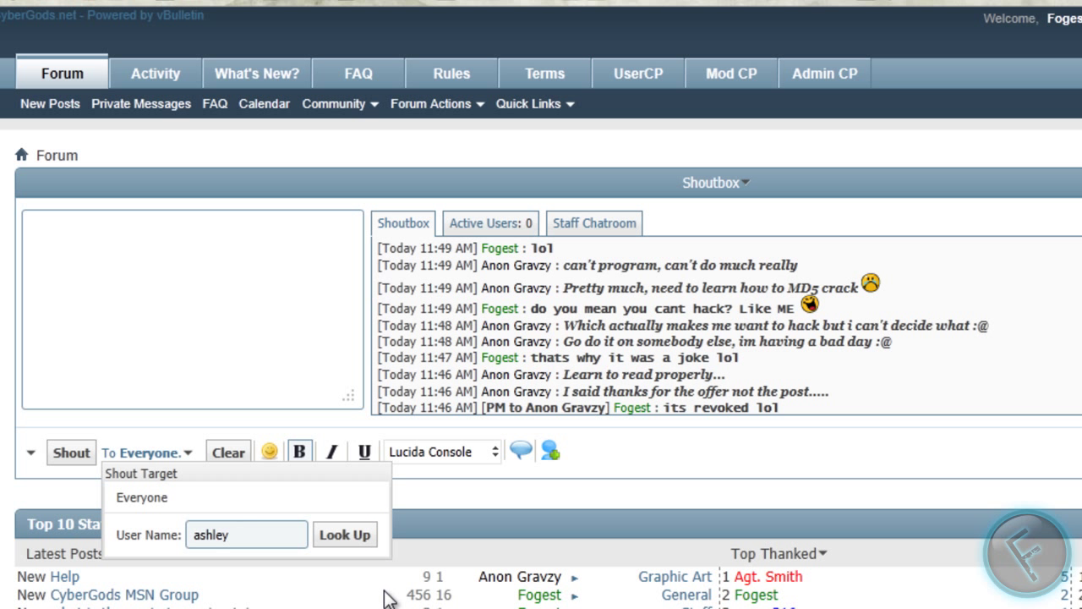
left_click(356, 535)
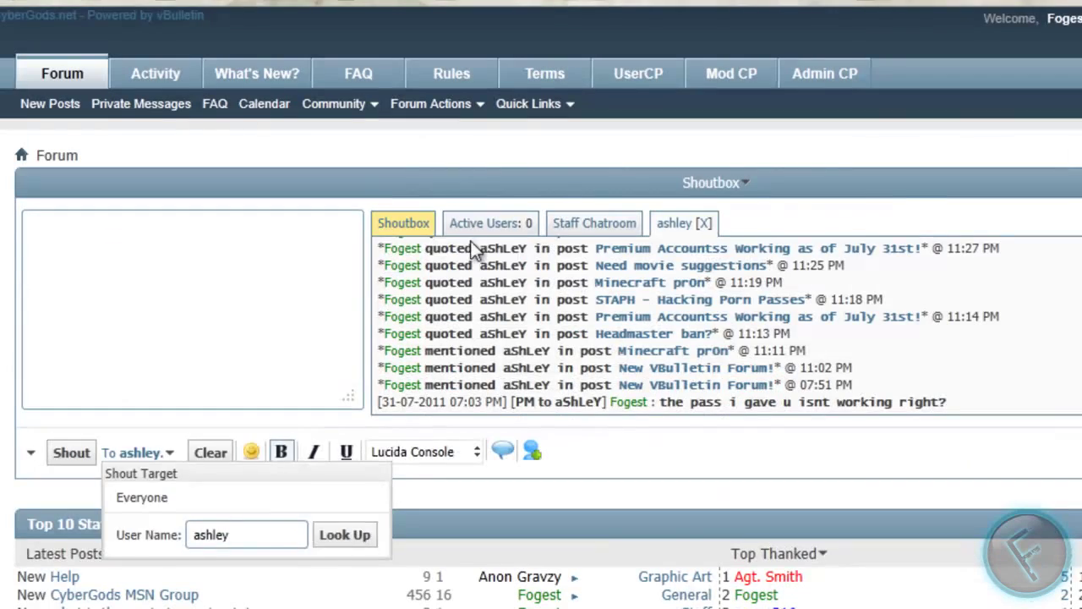
left_click(403, 224)
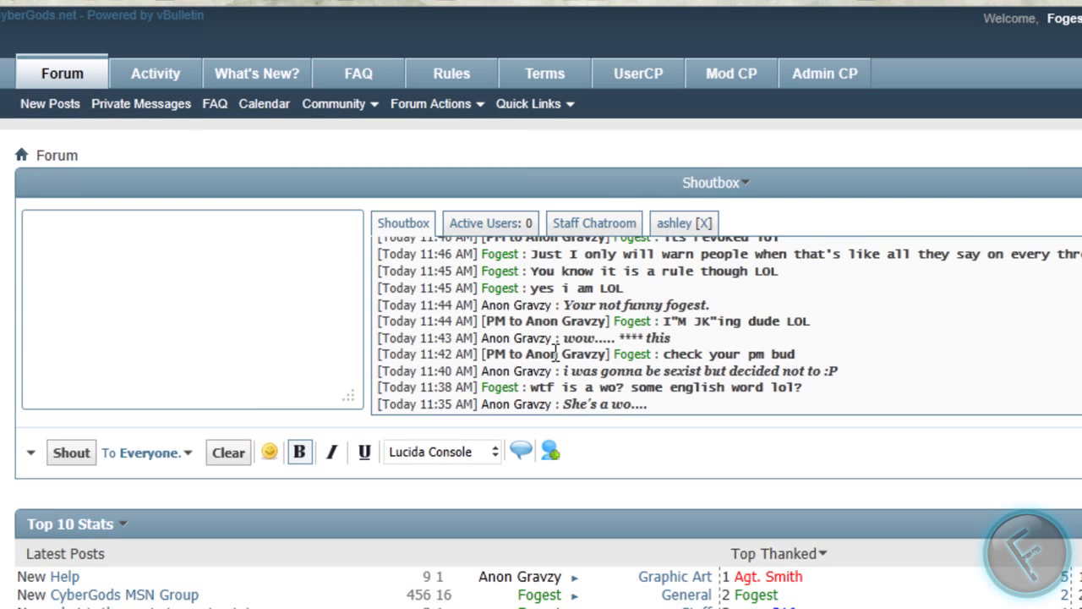
- Look through the Shoutbox conversation, highlight a shout's private message label, and close the private chat
scroll(517, 340, "down", 1)
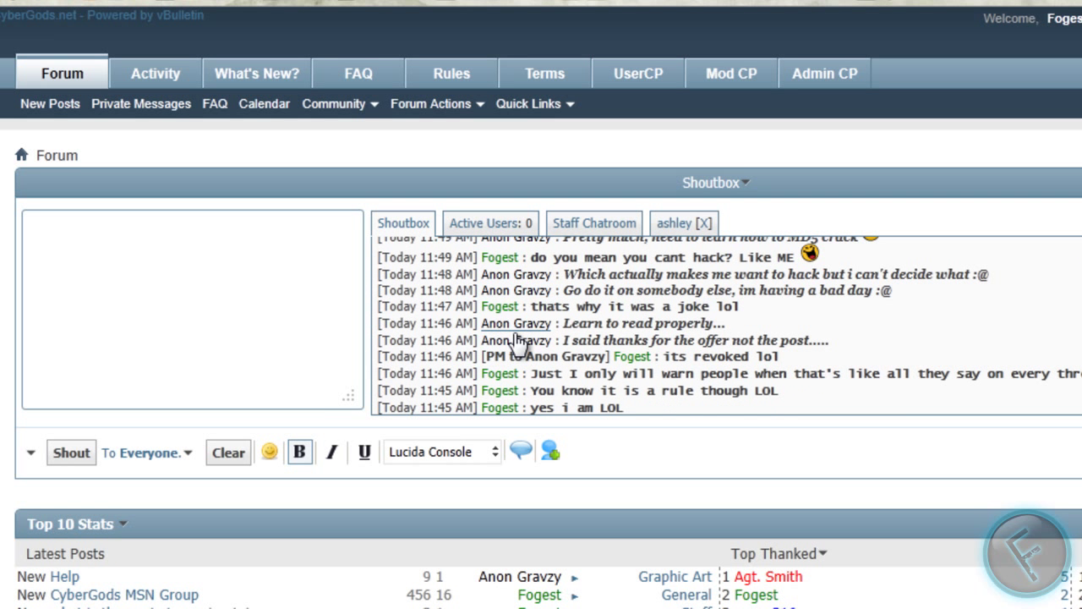
left_click_drag(481, 356, 602, 356)
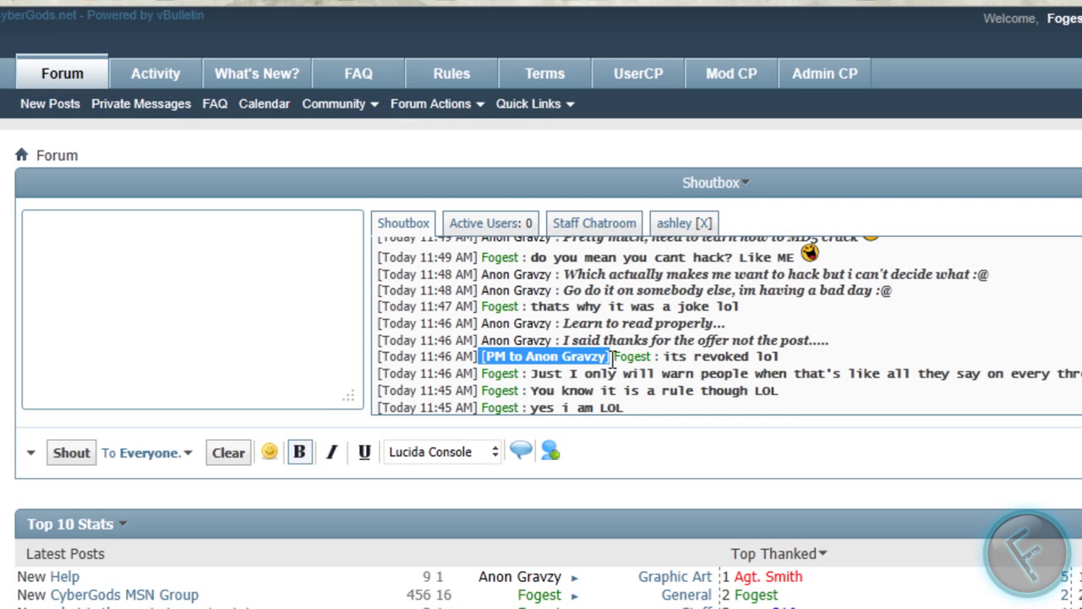
left_click(820, 367)
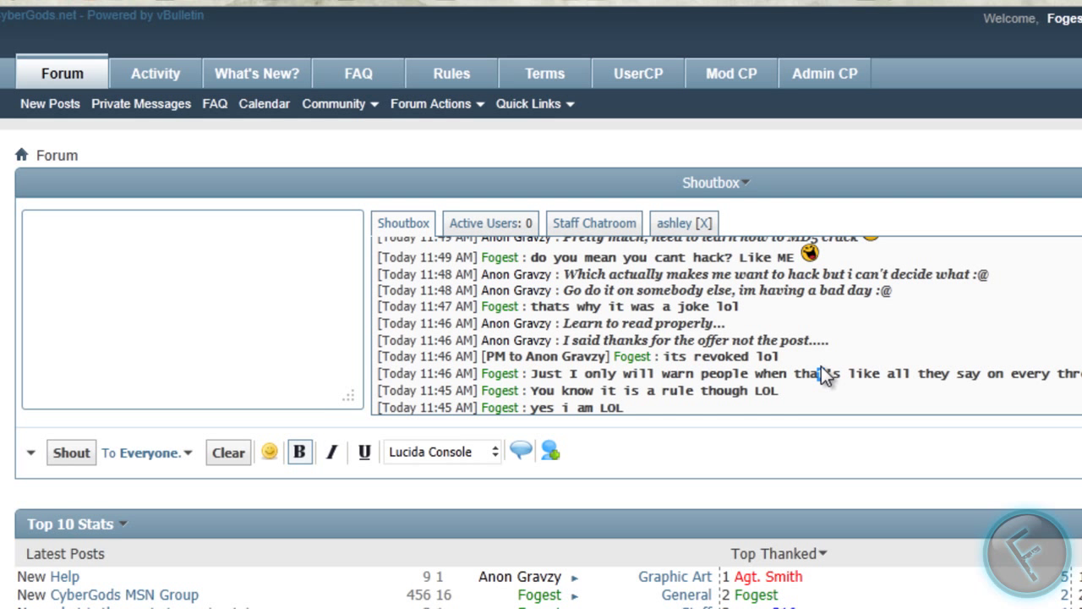
left_click(706, 224)
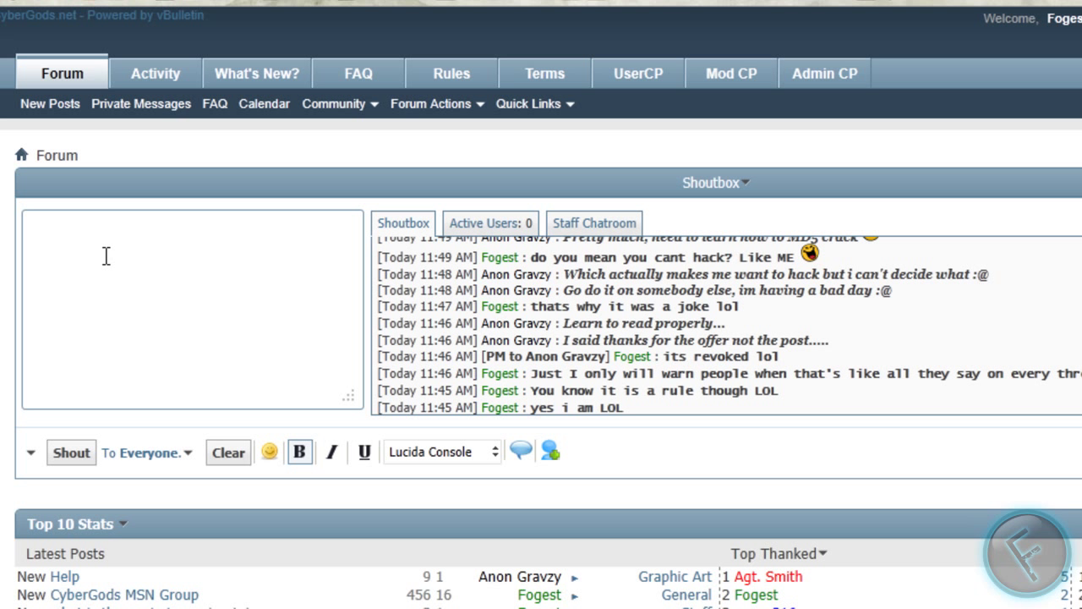
- Create a Shoutbox chat room named "video test chat"
left_click(524, 452)
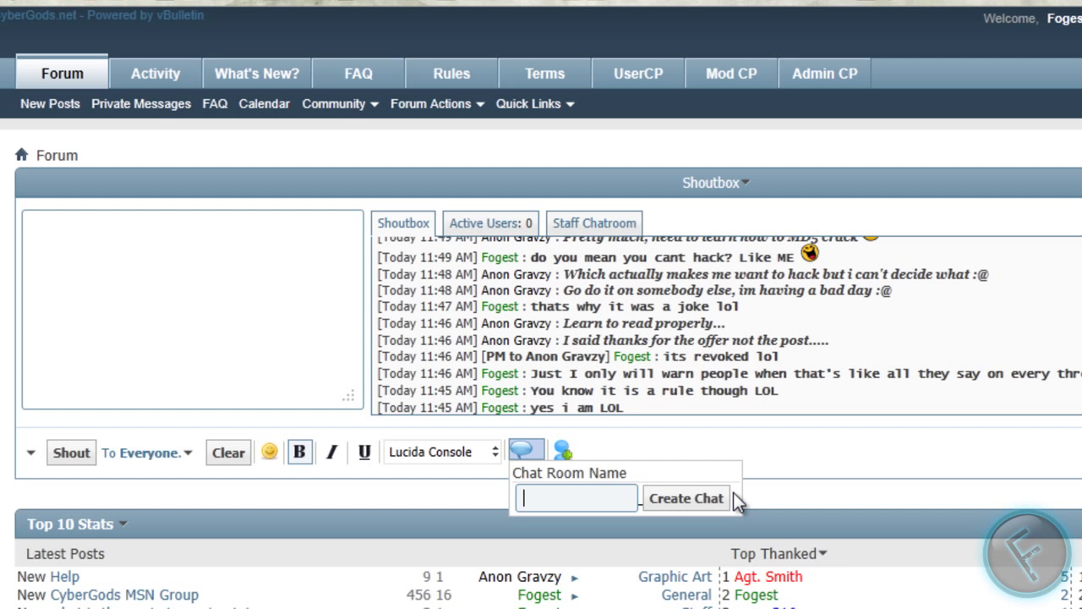
type("video test chat")
left_click(701, 501)
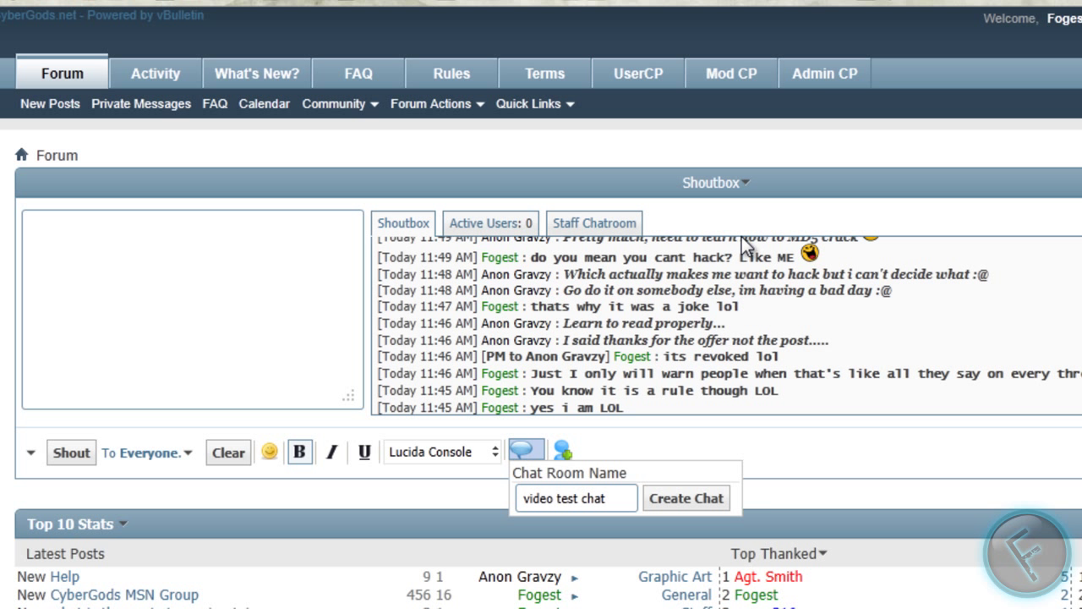
- Start an /invite command for the new chat room and bring up a shouting member's options in the Shoutbox
left_click(566, 452)
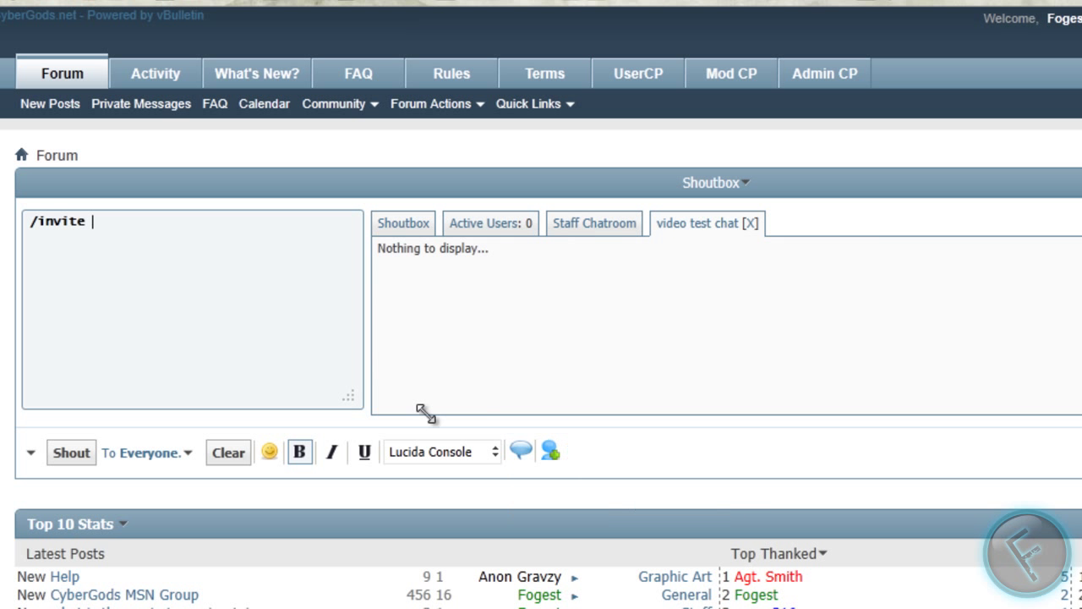
left_click(414, 226)
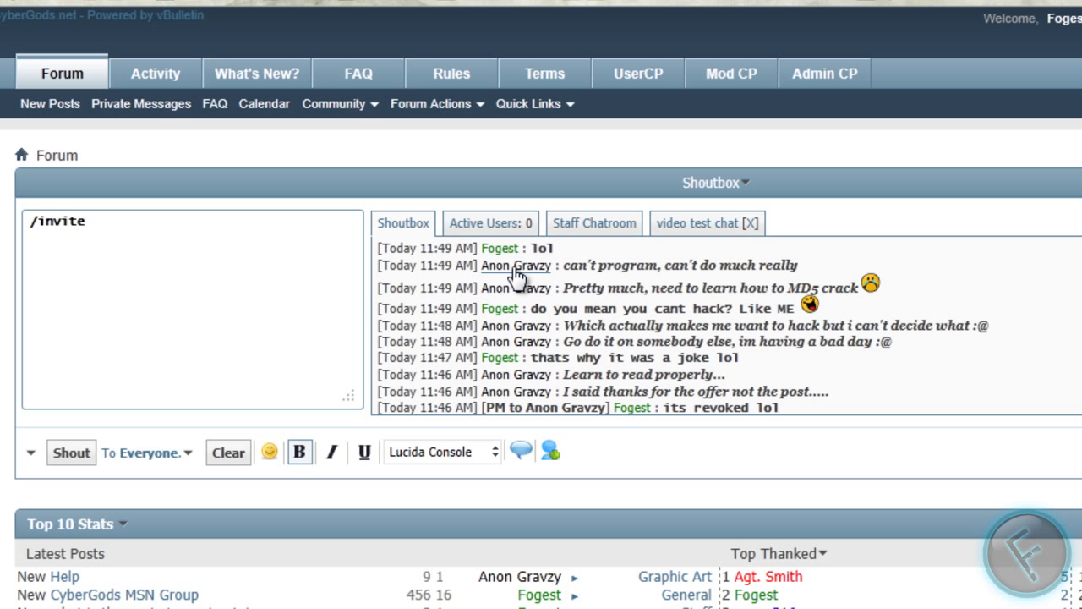
left_click(514, 267)
left_click(290, 306)
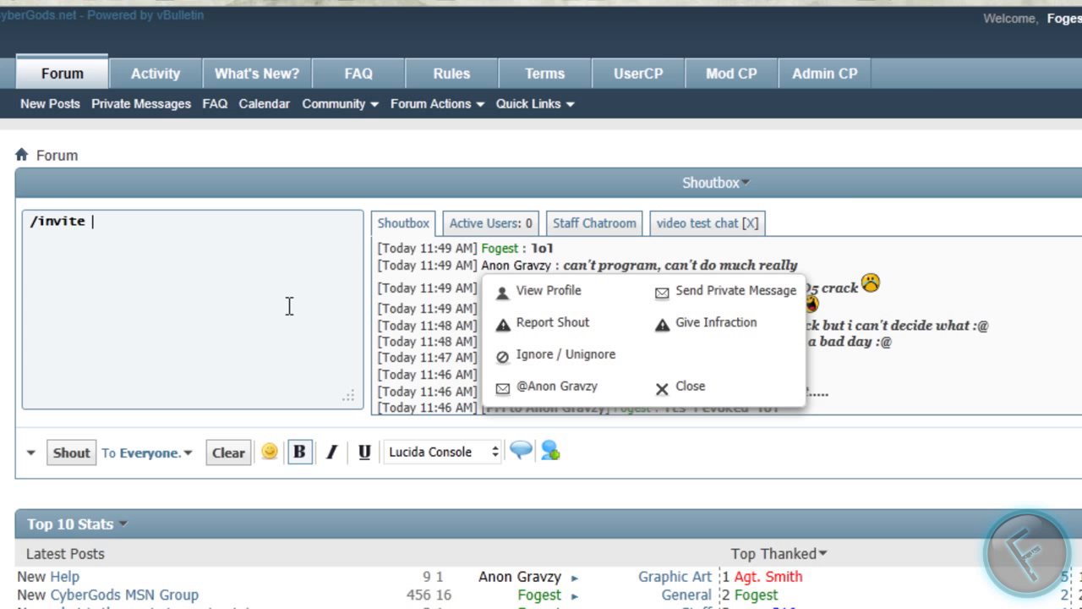
- Leave the "video test chat" room and return to the shout message box
left_click(750, 223)
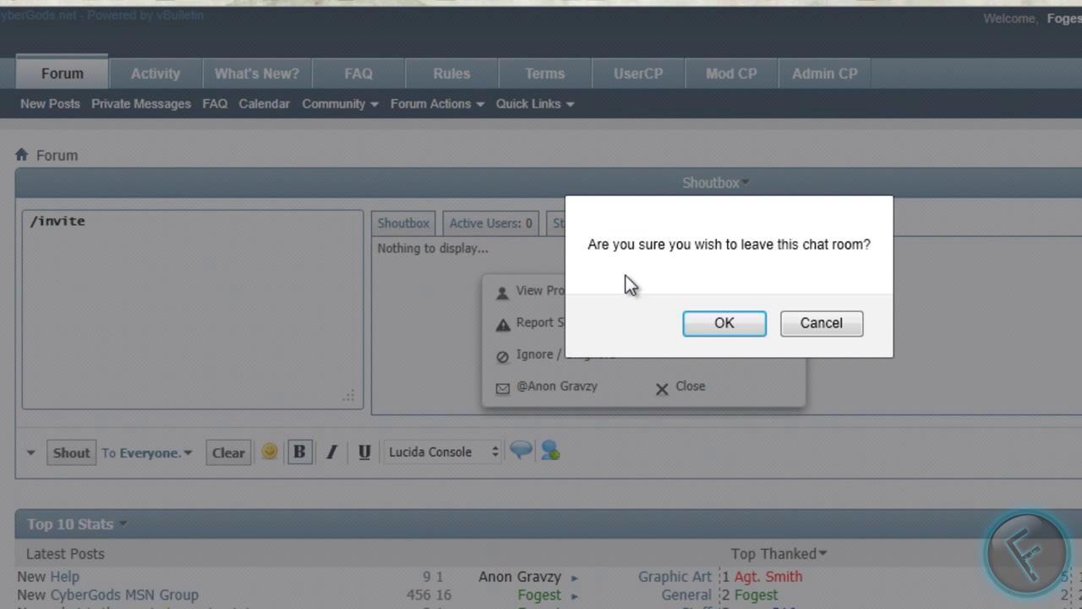
left_click(717, 327)
left_click(197, 268)
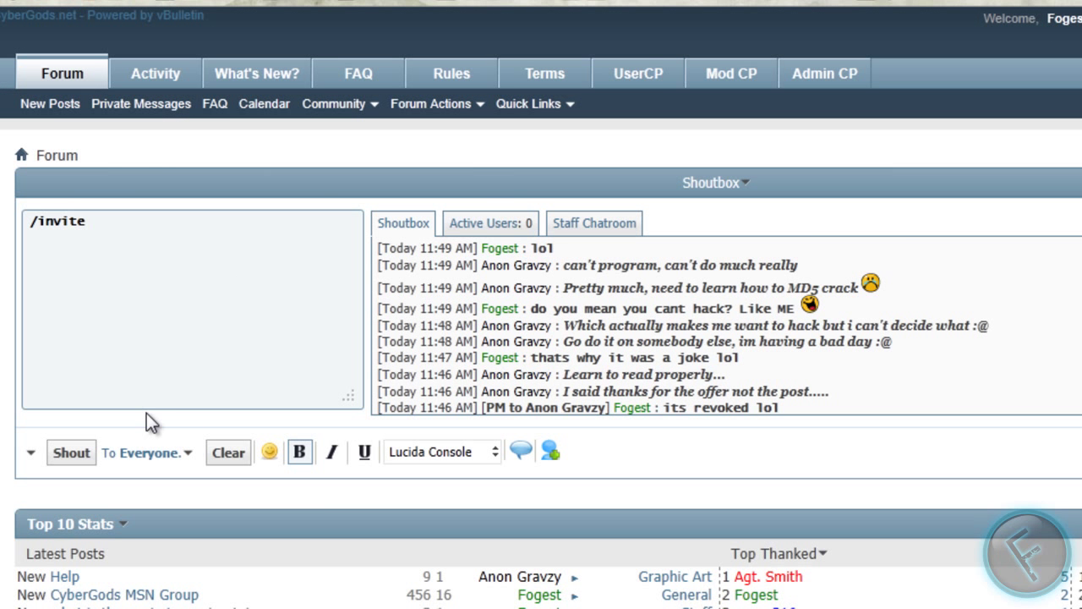
- View the list of Shoutbox commands, open the "can't program, can't do much really" shout for editing, and cancel the edit
left_click(33, 457)
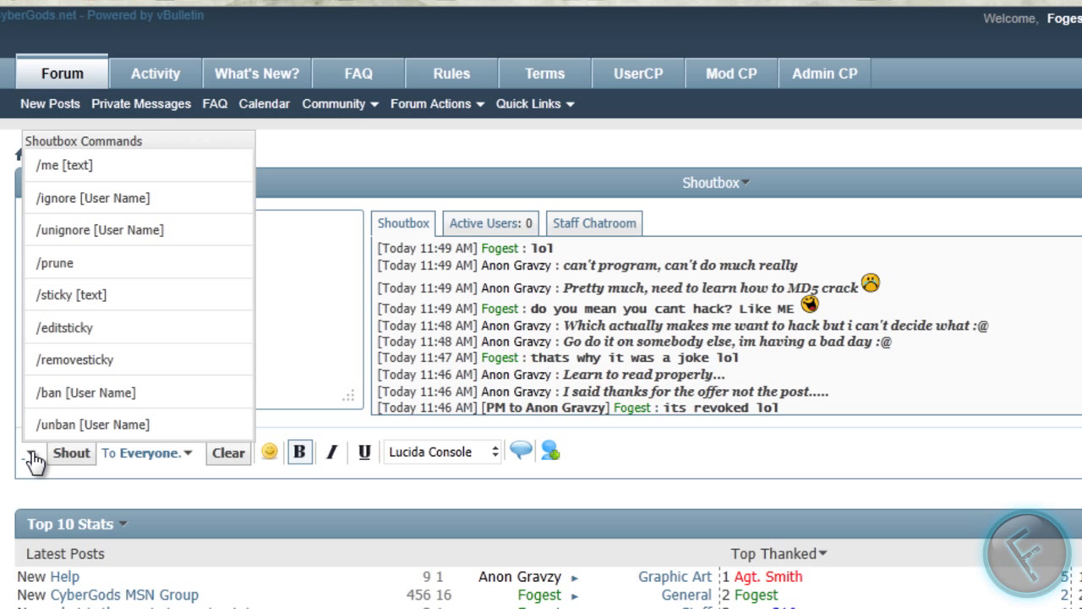
double_click(681, 264)
left_click(276, 299)
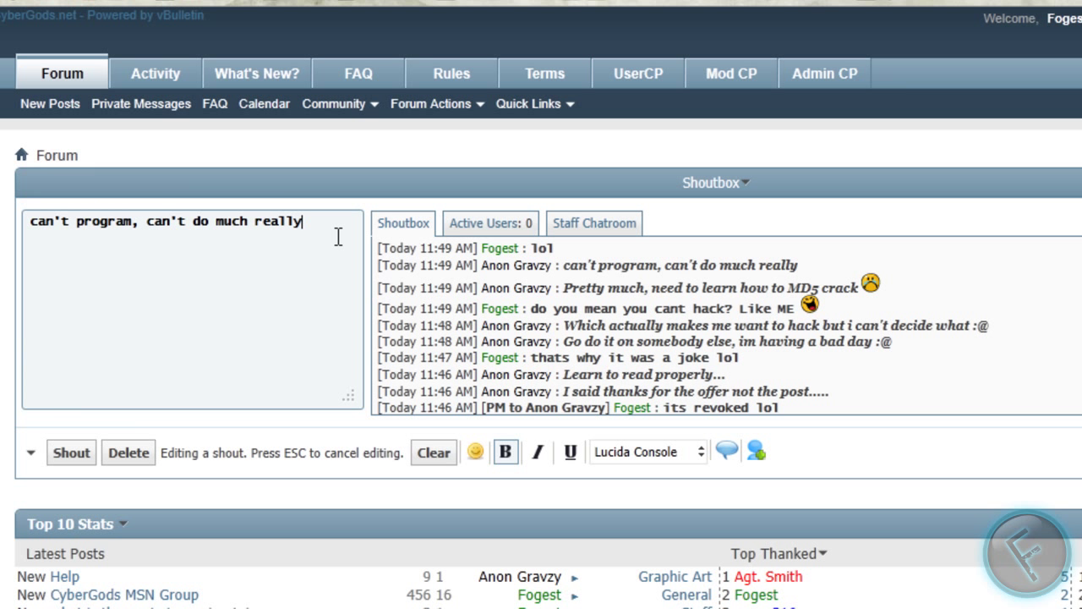
key("ctrl+a")
key("Escape")
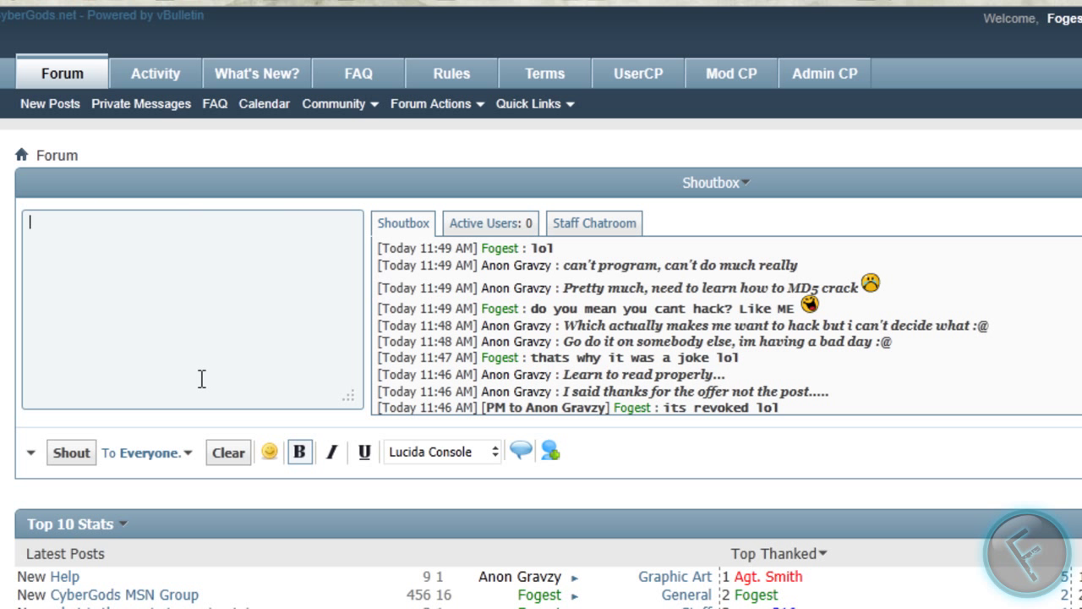
- Open the forum's FAQ page and look over its topics and search options
left_click(359, 73)
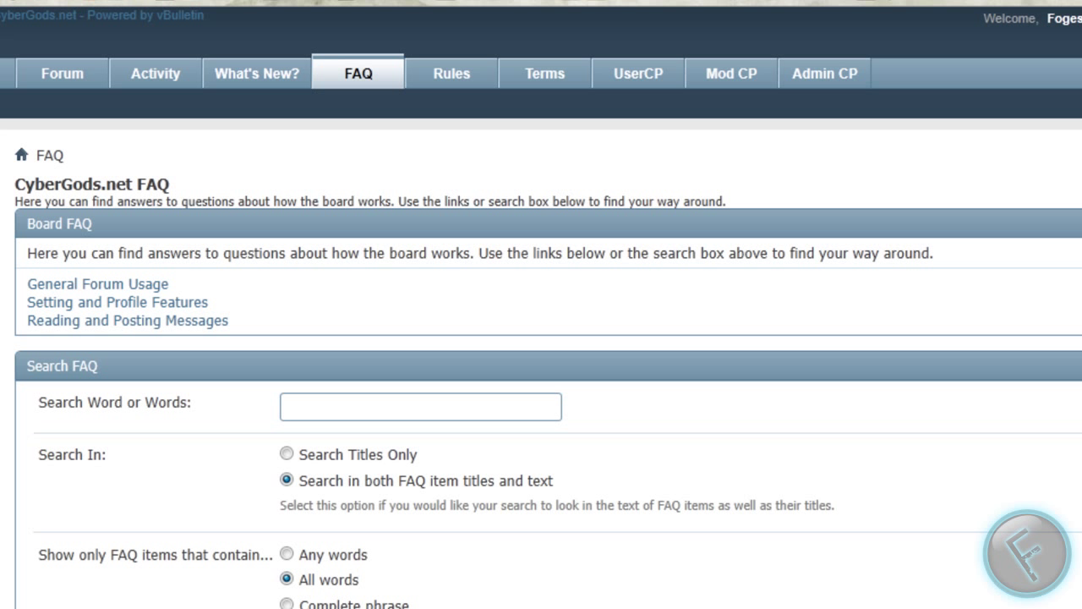
scroll(578, 258, "down", 3)
scroll(579, 258, "up", 3)
- Read the General Rules and Posting Guidelines in the forum rules, highlighting the guideline on using an external host for attachments
left_click(722, 2)
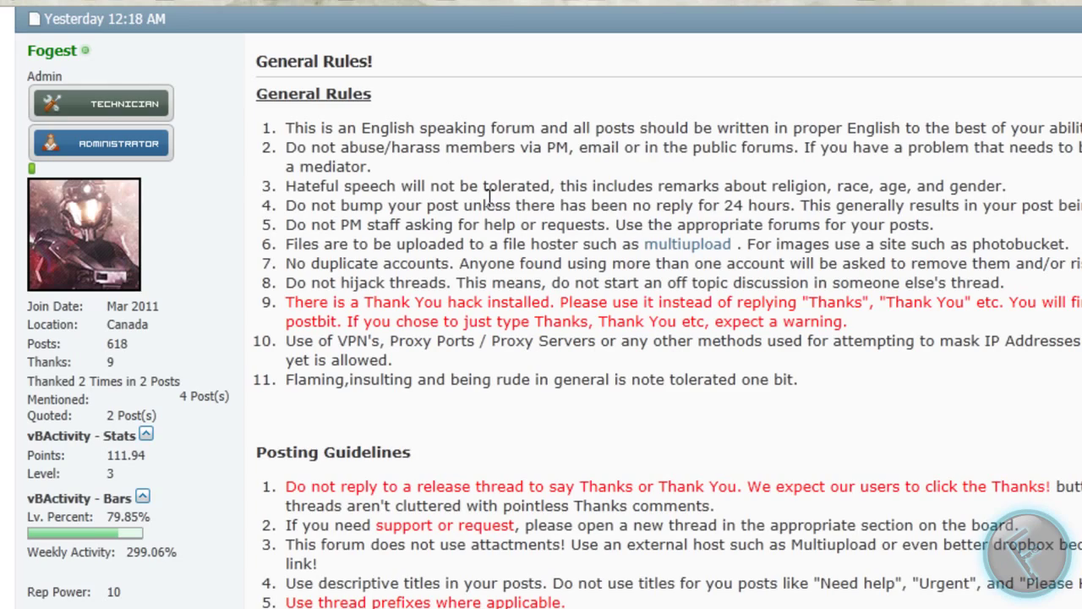
scroll(631, 251, "down", 10)
scroll(633, 249, "up", 10)
scroll(461, 446, "down", 5)
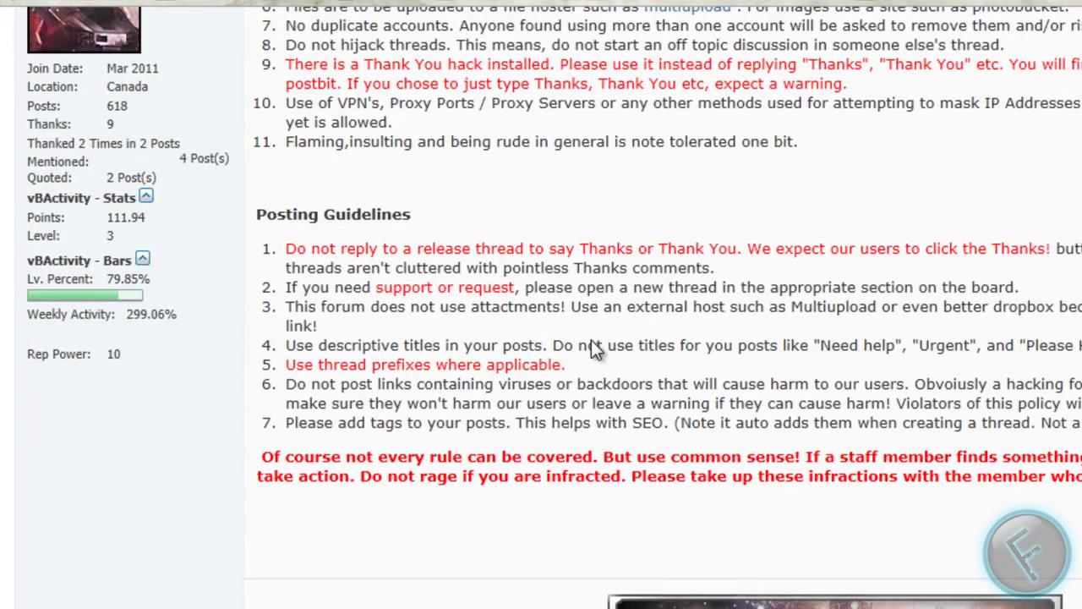
left_click_drag(560, 300, 837, 320)
scroll(785, 376, "up", 3)
left_click(784, 376)
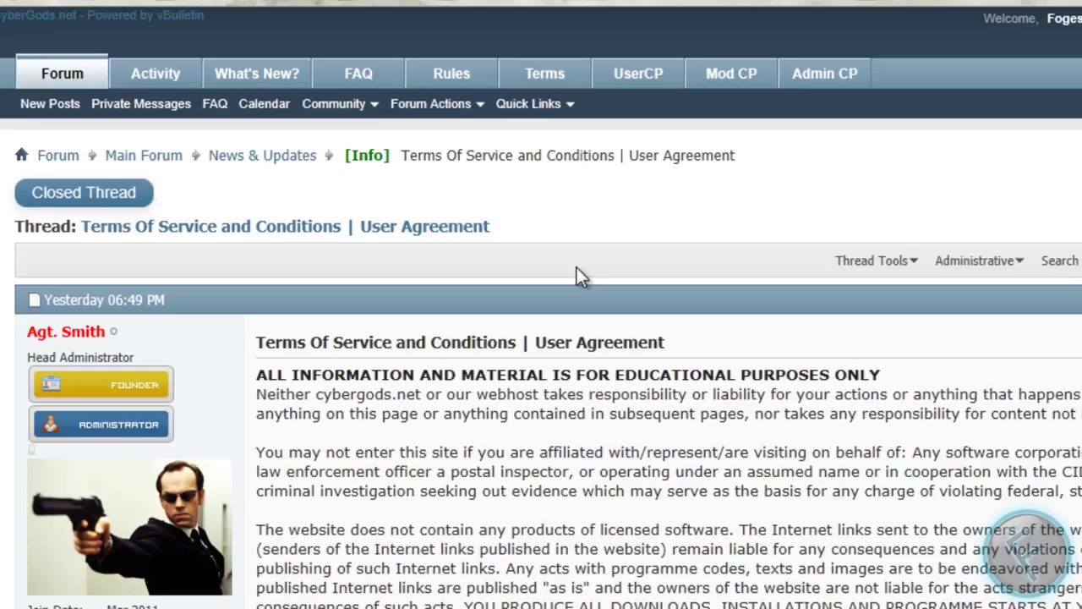
- Look through the Terms Of Service and Conditions | User Agreement thread
scroll(594, 323, "down", 8)
scroll(445, 321, "up", 3)
scroll(548, 255, "up", 5)
scroll(764, 365, "down", 3)
scroll(731, 373, "up", 3)
scroll(674, 354, "down", 9)
scroll(683, 261, "up", 6)
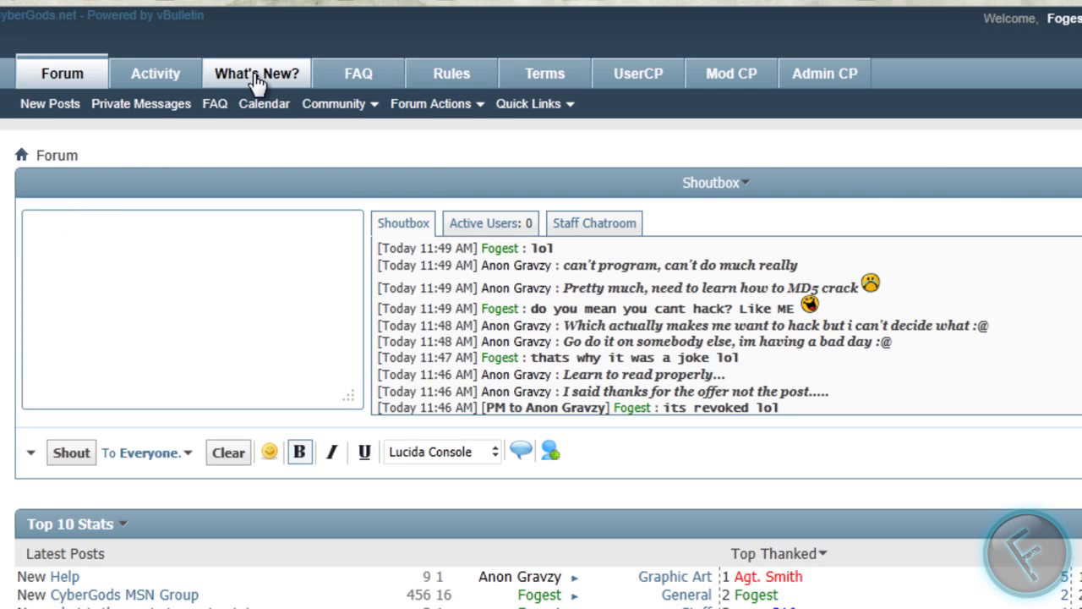
- Look over the Shoutbox and the latest posts in the Top 10 Stats on the forum home page
scroll(211, 150, "down", 5)
scroll(141, 234, "up", 1)
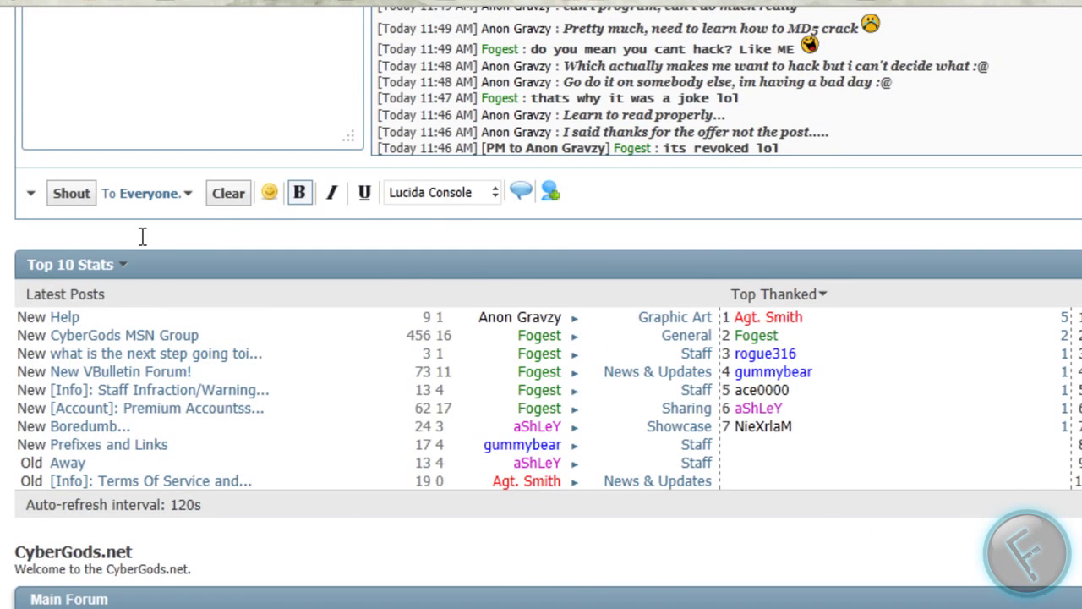
scroll(114, 378, "up", 3)
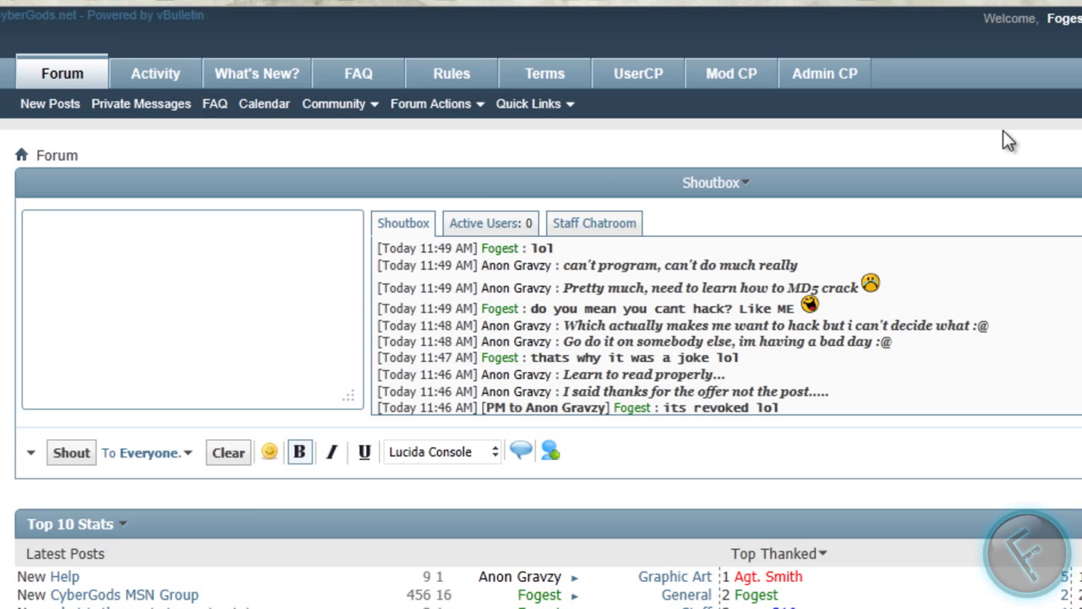
scroll(138, 108, "down", 2)
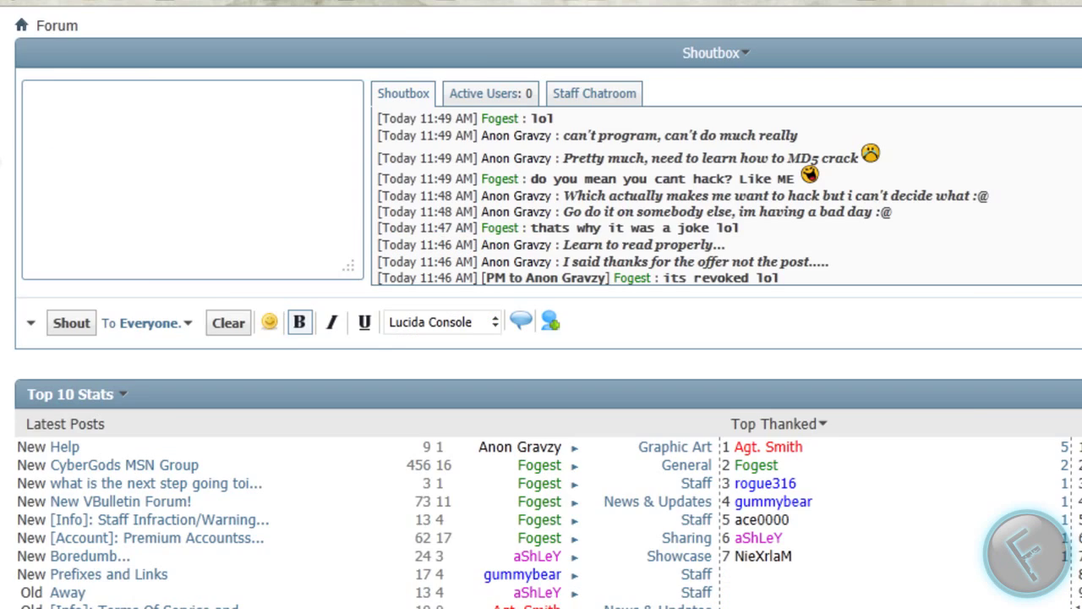
scroll(541, 308, "down", 4)
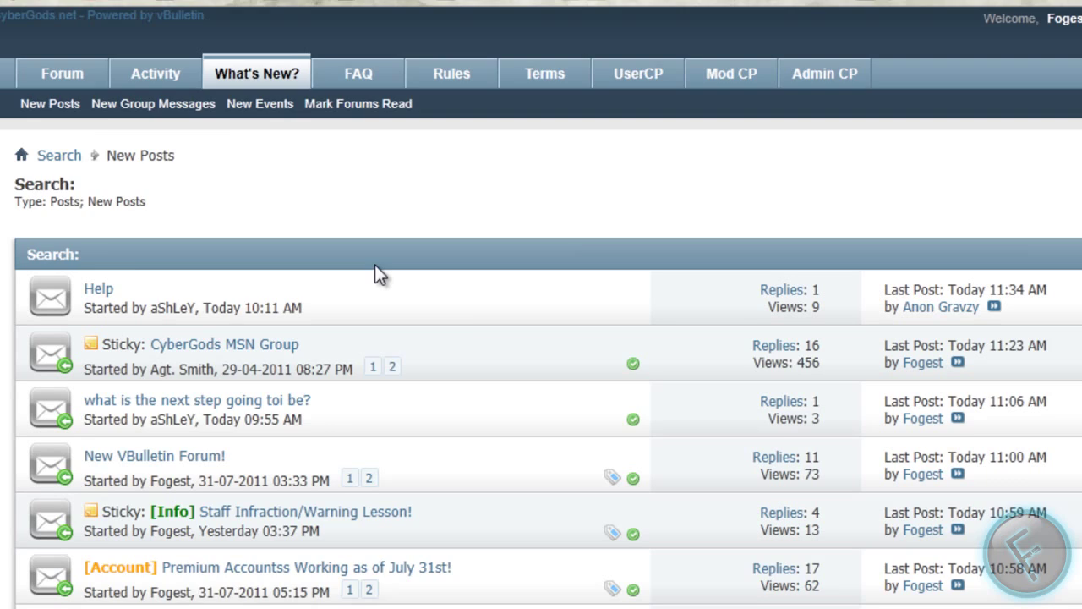
scroll(375, 265, "down", 2)
scroll(374, 265, "up", 2)
- Review the new posts listed in the What's New section and return to the forum home page
scroll(423, 429, "down", 3)
scroll(734, 208, "up", 3)
scroll(681, 201, "down", 3)
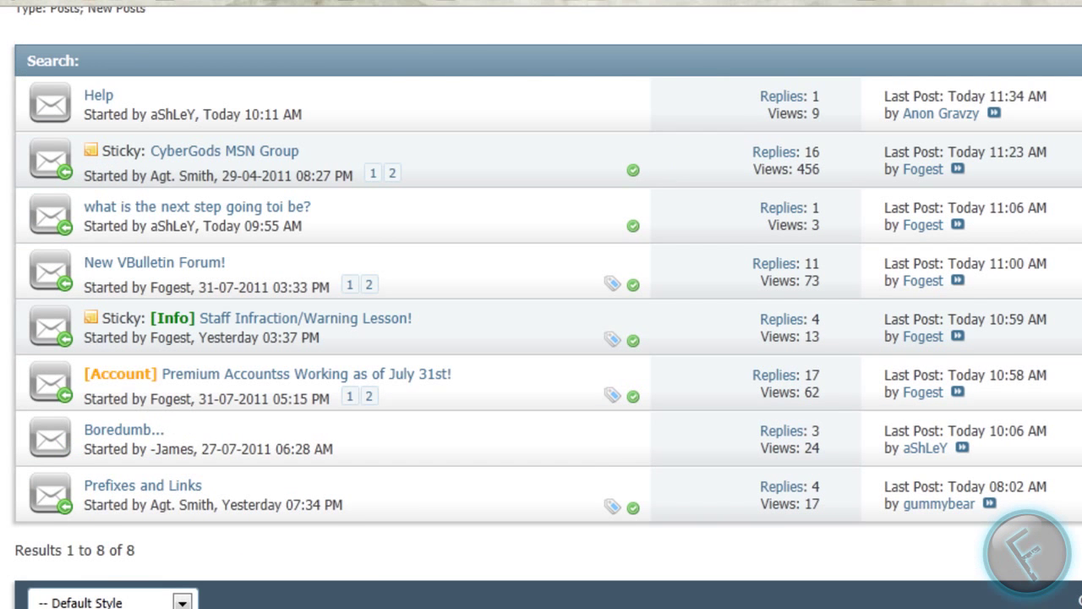
key("alt+Left")
- Show the Newest Members ranking in the Top 10 Stats in place of Top Thanked
scroll(45, 277, "down", 4)
scroll(51, 277, "up", 6)
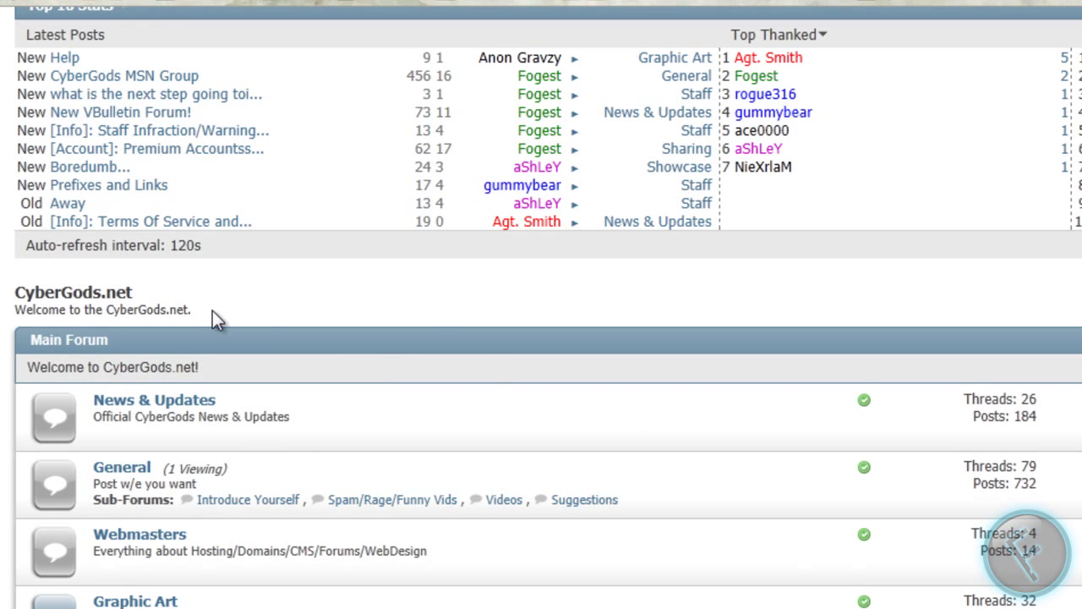
scroll(589, 29, "up", 4)
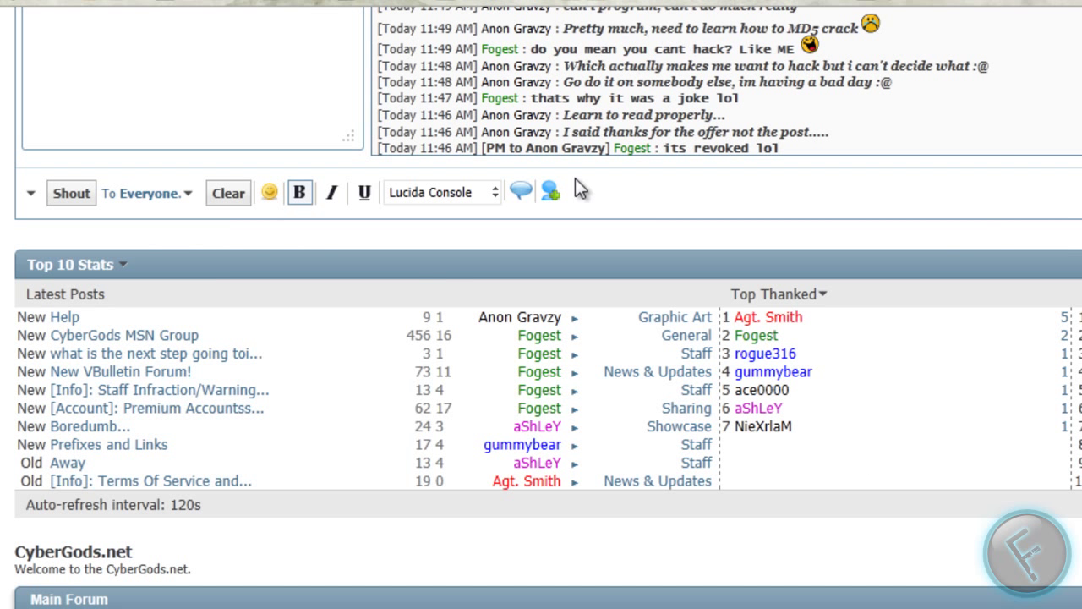
left_click(815, 296)
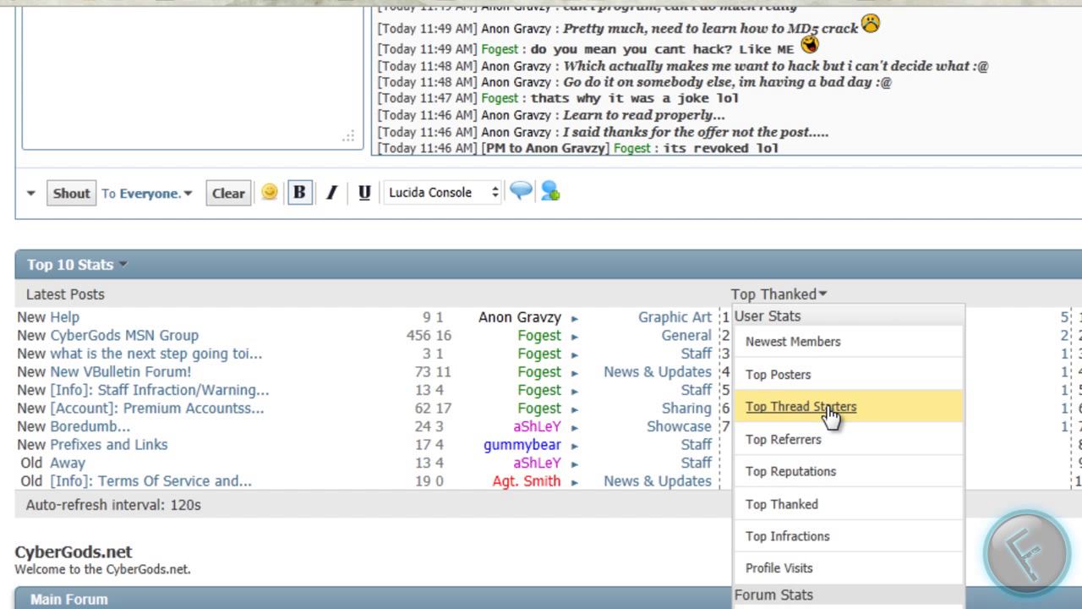
left_click(821, 341)
left_click(1051, 568)
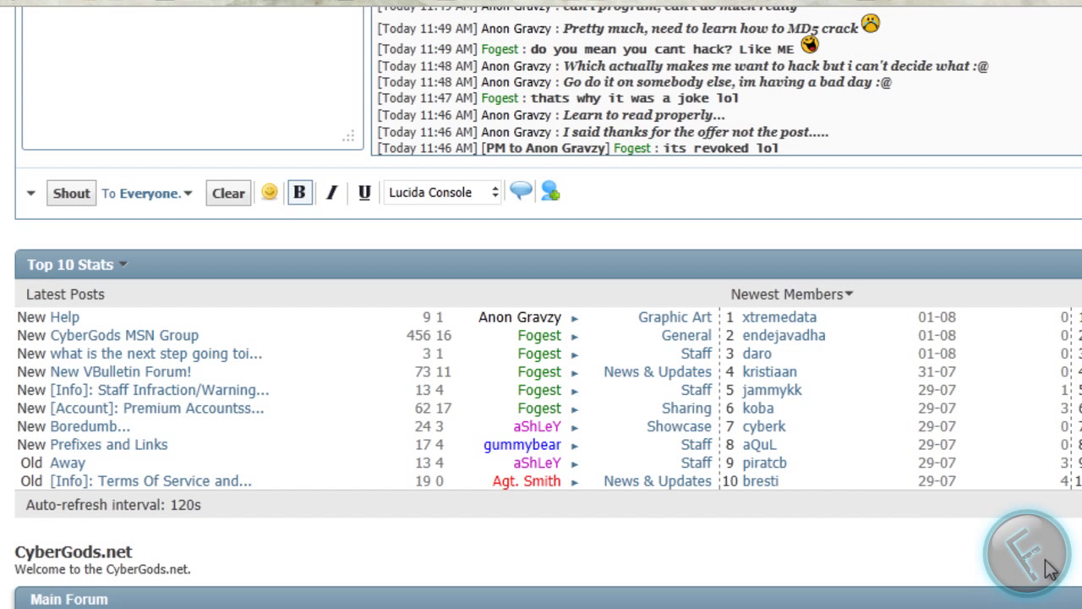
- Show the Top Posters ranking in the Top 10 Stats and switch it back to Top Thanked
left_click(799, 294)
left_click(848, 375)
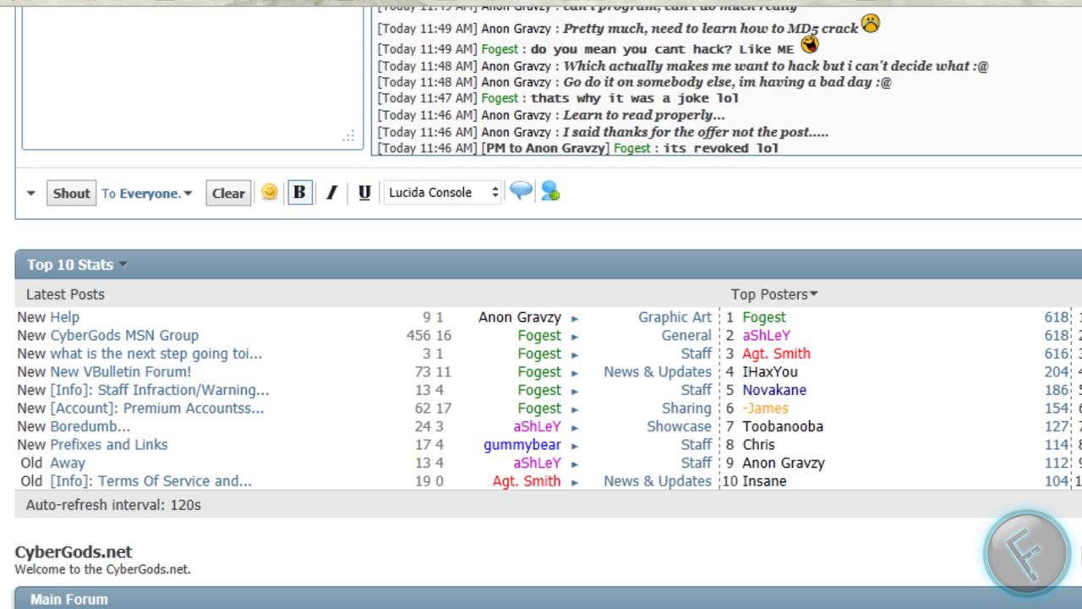
left_click(771, 295)
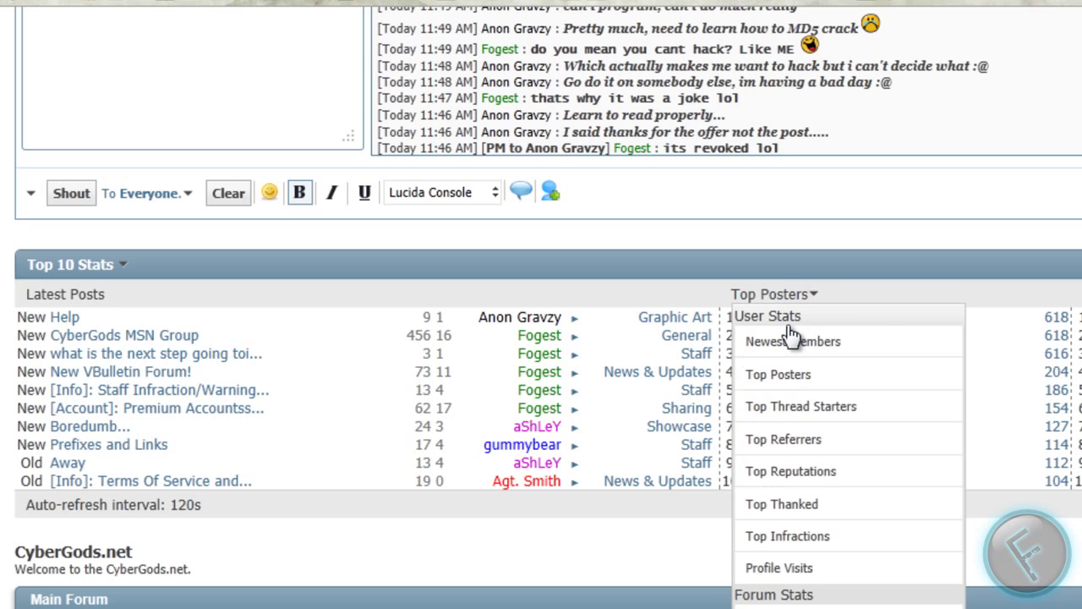
left_click(788, 502)
- Look through the forum sections from Main Forum and Hacking to Computers and Coding, Assembly and Reverse Engineering
scroll(428, 431, "down", 5)
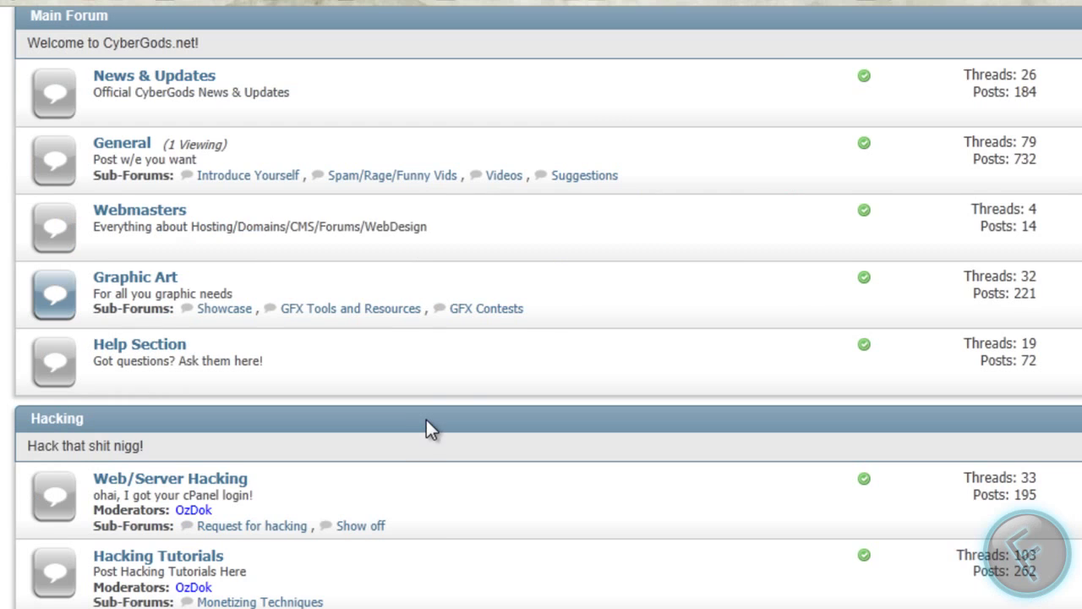
scroll(426, 318, "down", 10)
scroll(439, 355, "up", 10)
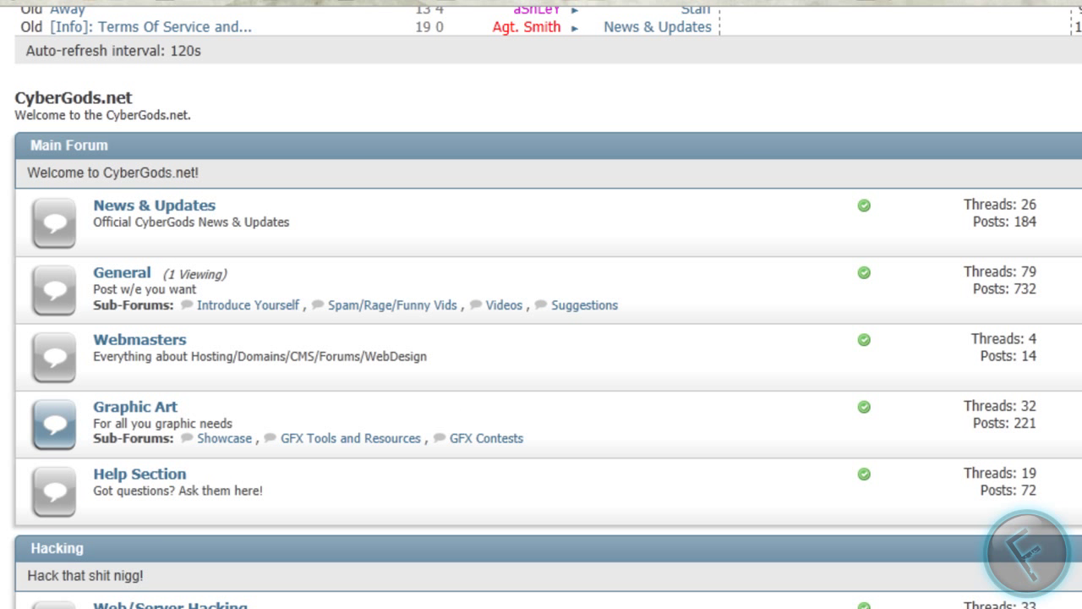
scroll(1073, 392, "down", 2)
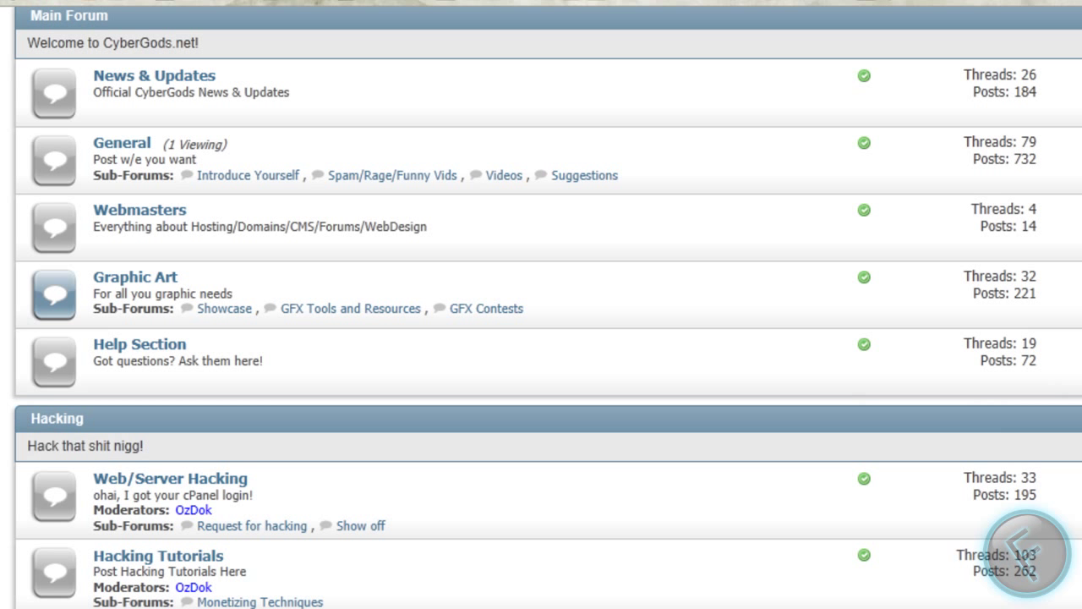
scroll(541, 305, "down", 6)
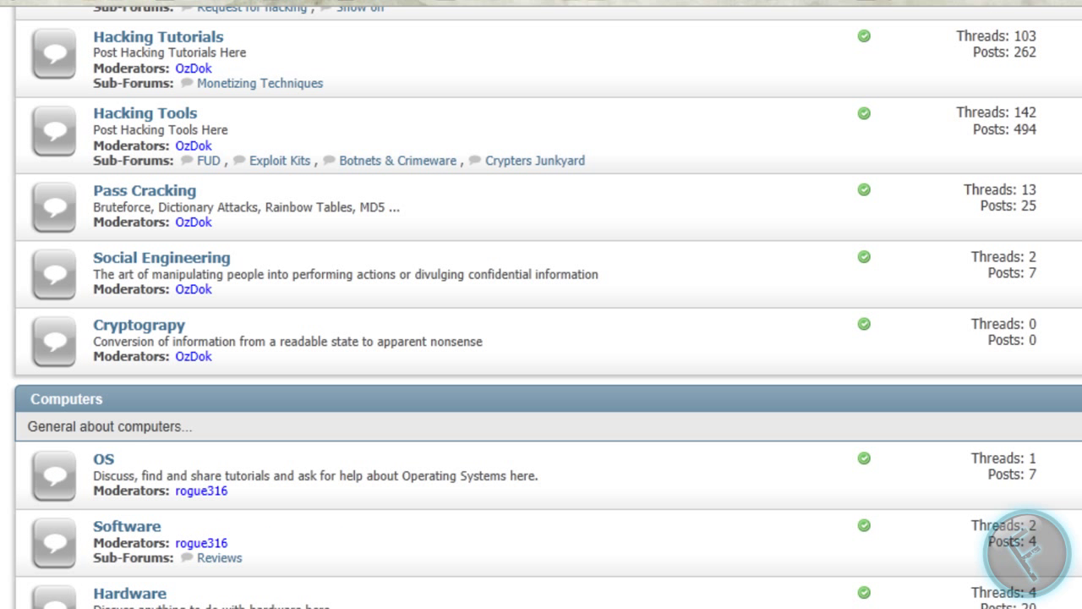
scroll(542, 304, "down", 2)
scroll(541, 305, "down", 2)
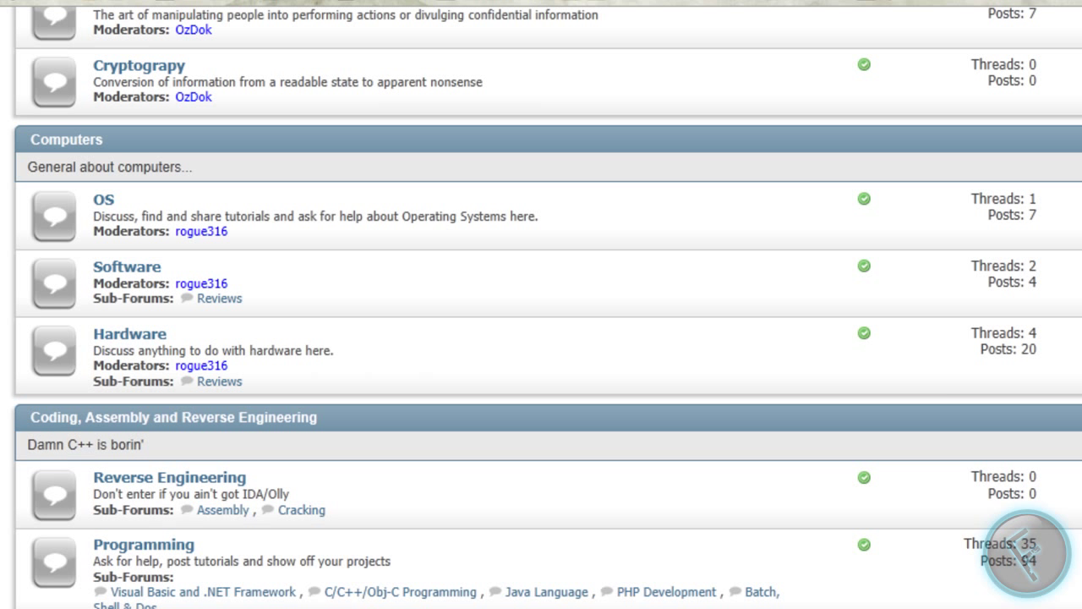
- Open the Reviews sub-forum under Hardware and highlight the [Info] prefix of the Logitech G19 review thread
left_click(128, 334)
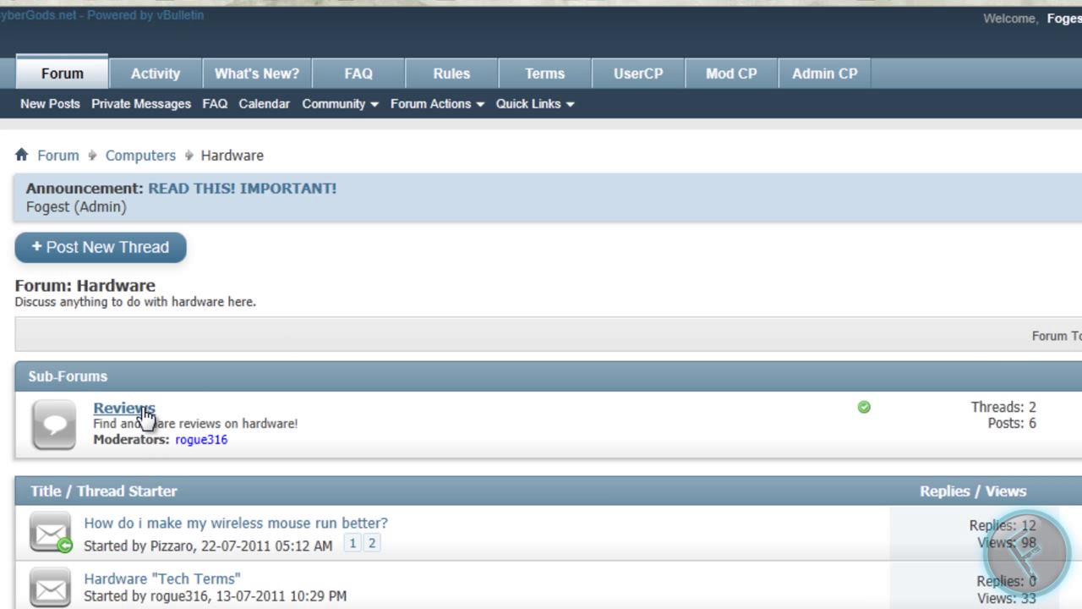
left_click(145, 415)
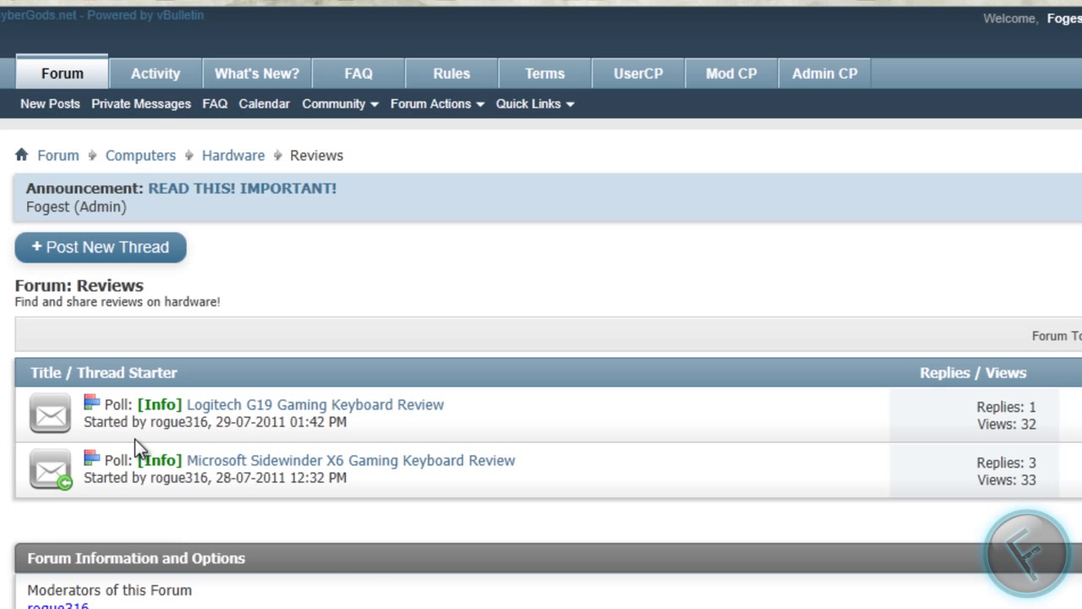
left_click_drag(135, 404, 177, 396)
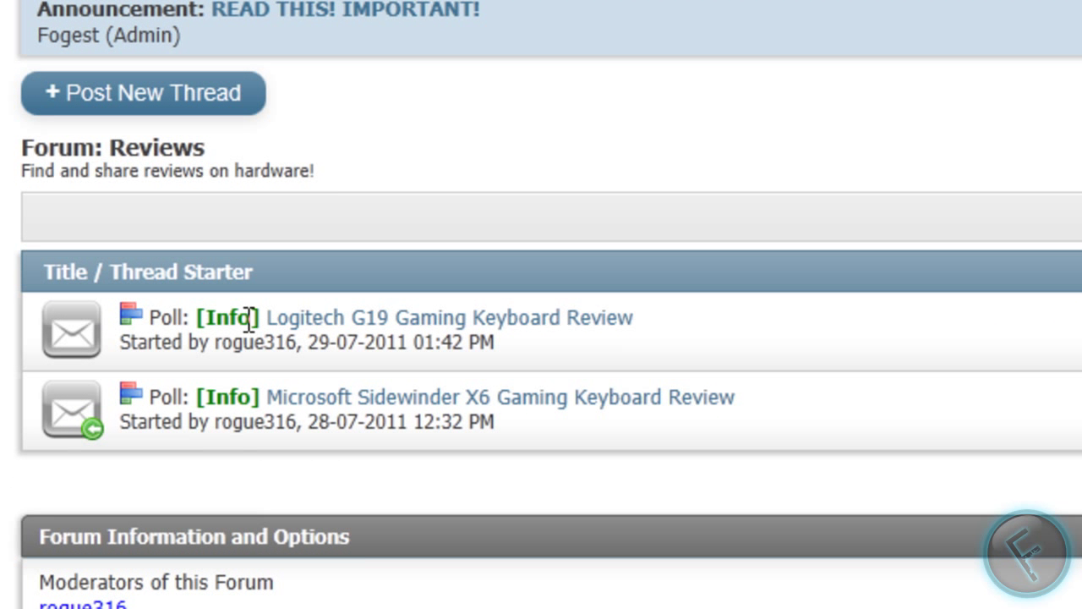
mouse_move(249, 318)
left_mouse_down()
mouse_move(148, 318)
mouse_move(266, 315)
left_mouse_up()
left_click(207, 306)
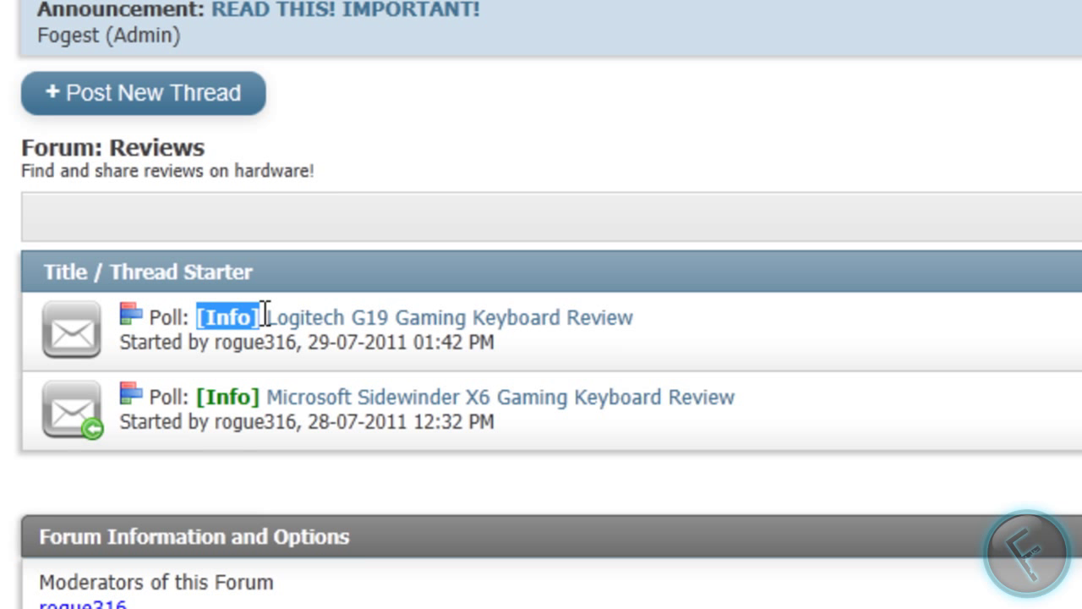
left_click(319, 256)
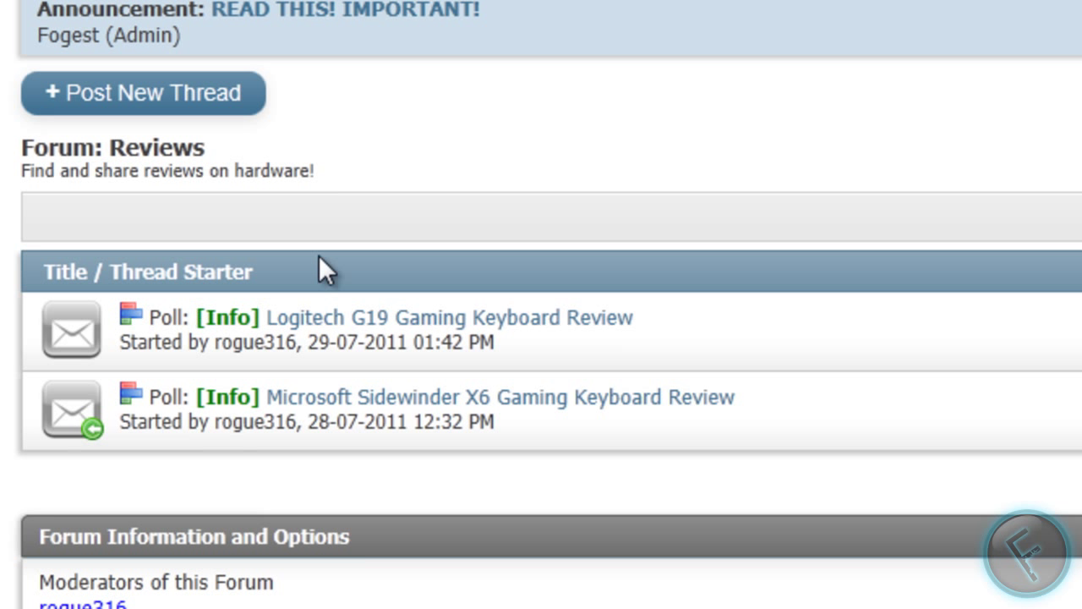
- Look through the Logitech G19 Gaming Keyboard Review thread, including its poll, review and replies, and open the advanced reply form
left_click(298, 315)
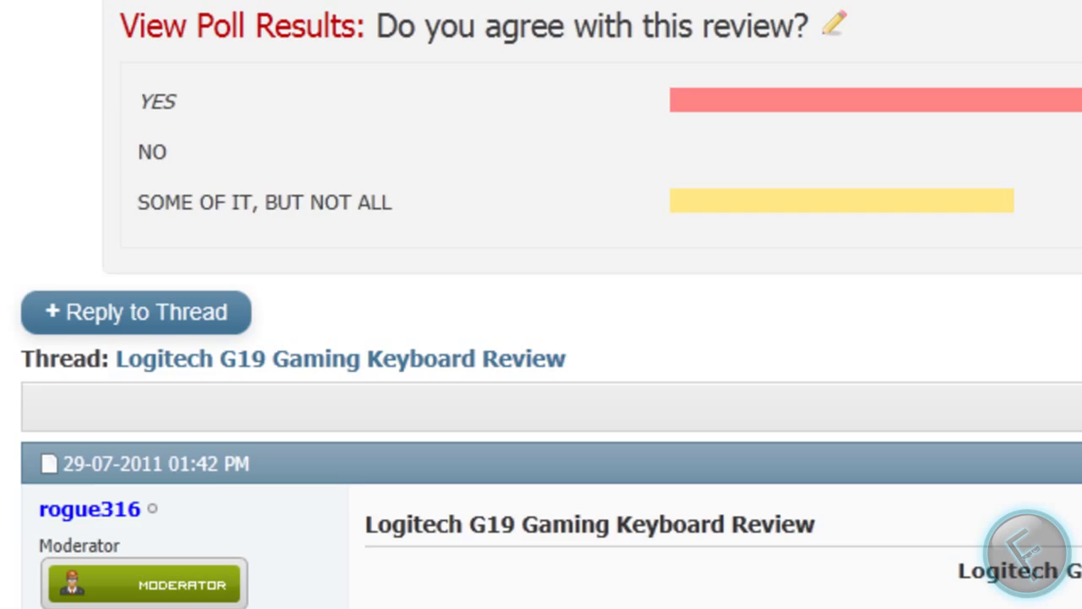
scroll(541, 338, "down", 2)
scroll(542, 338, "down", 5)
scroll(541, 338, "up", 8)
scroll(541, 338, "down", 15)
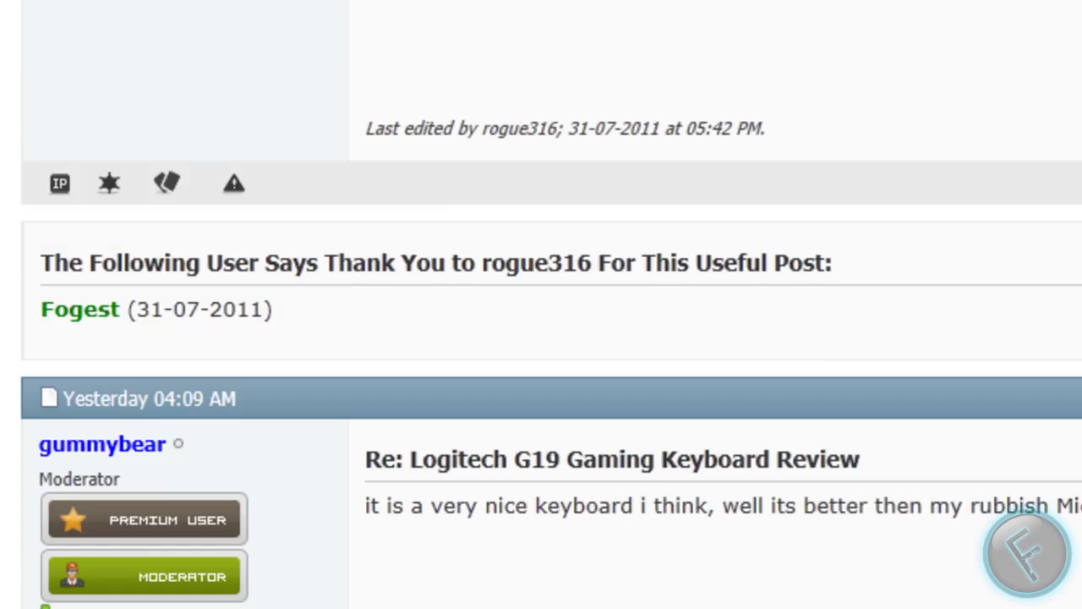
scroll(664, 318, "up", 20)
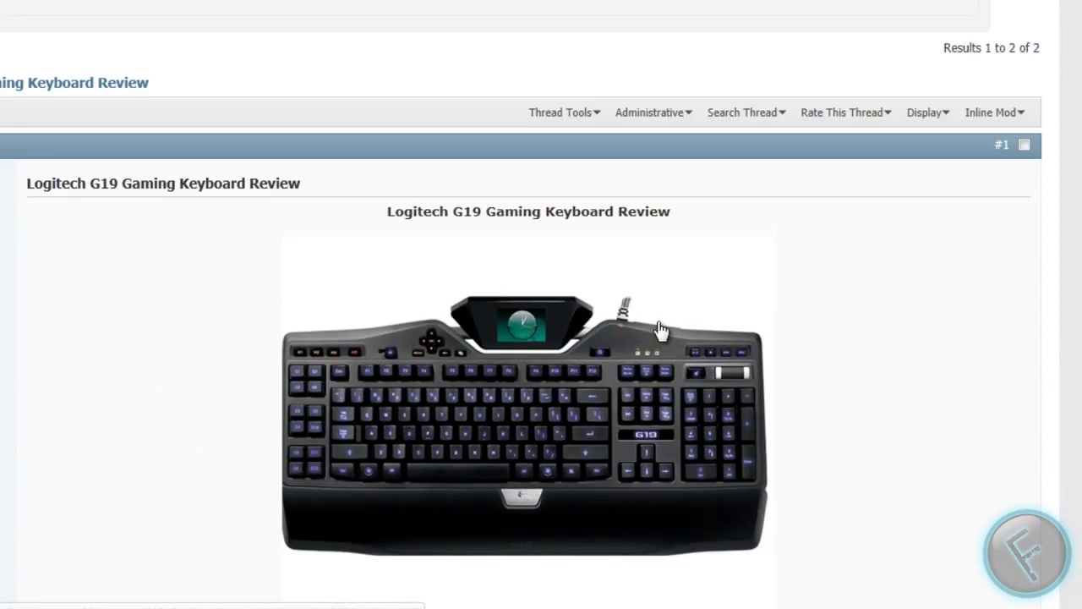
scroll(522, 369, "down", 4)
scroll(459, 322, "up", 4)
scroll(483, 316, "down", 20)
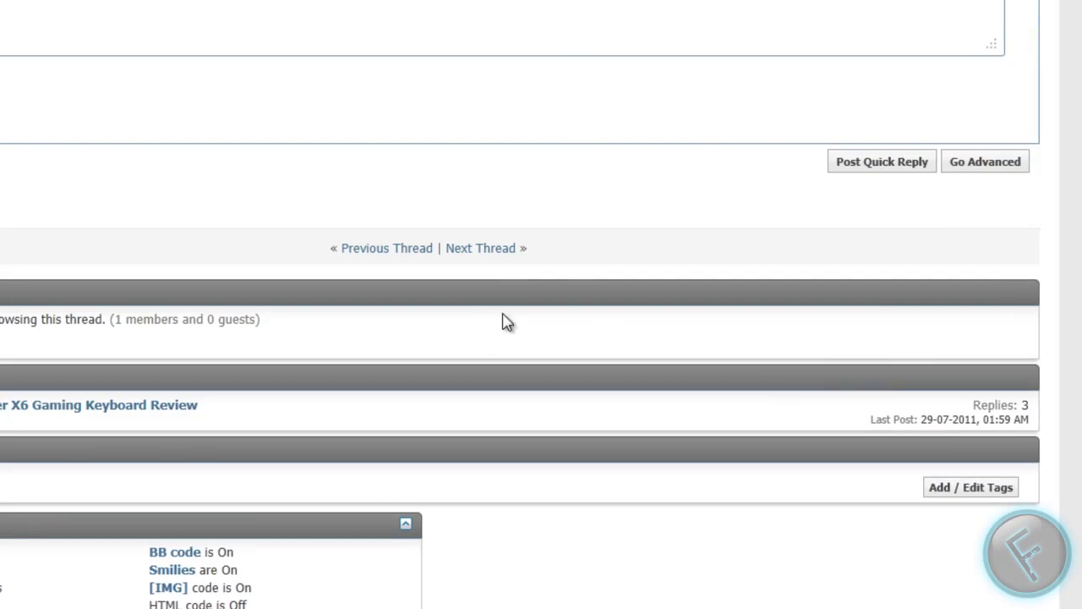
left_click(960, 167)
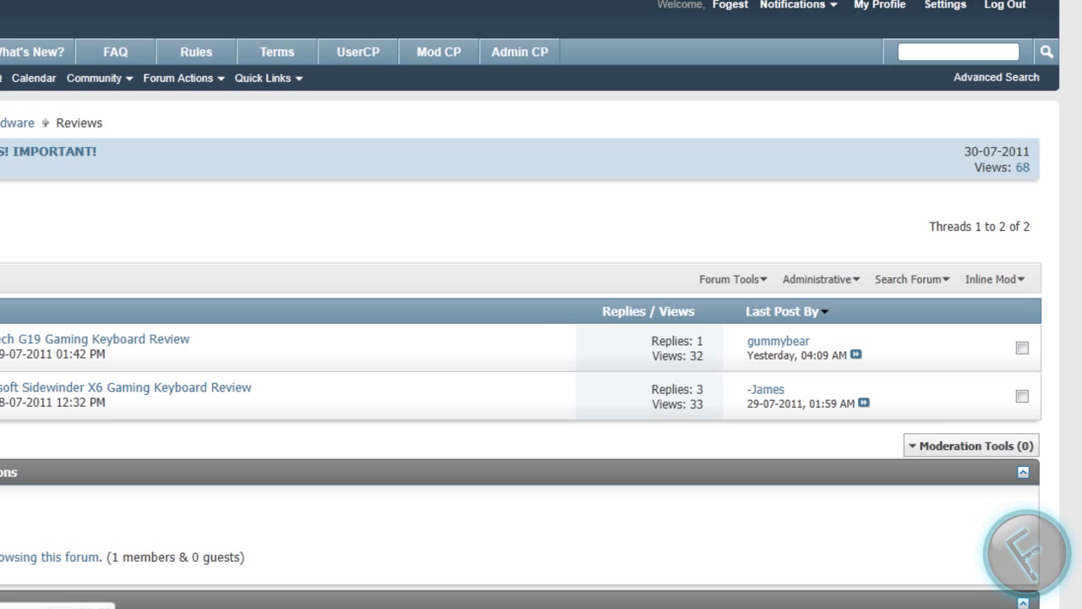
- Start a new thread in the Reviews forum and look through its prefix, icon, tag, subscription and poll options
left_click(2, 224)
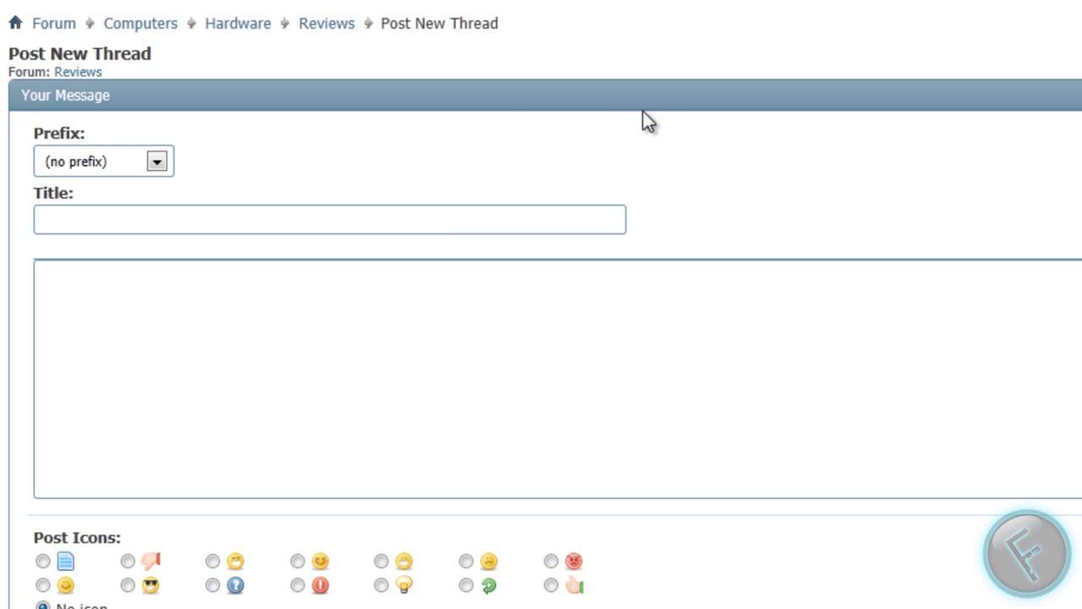
scroll(977, 213, "down", 5)
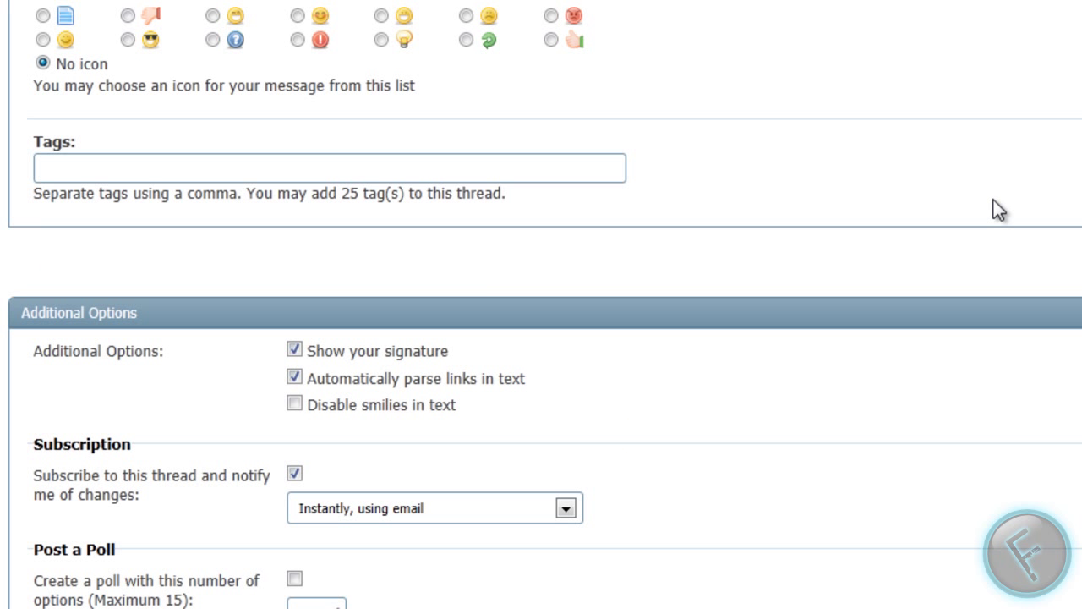
scroll(994, 203, "up", 5)
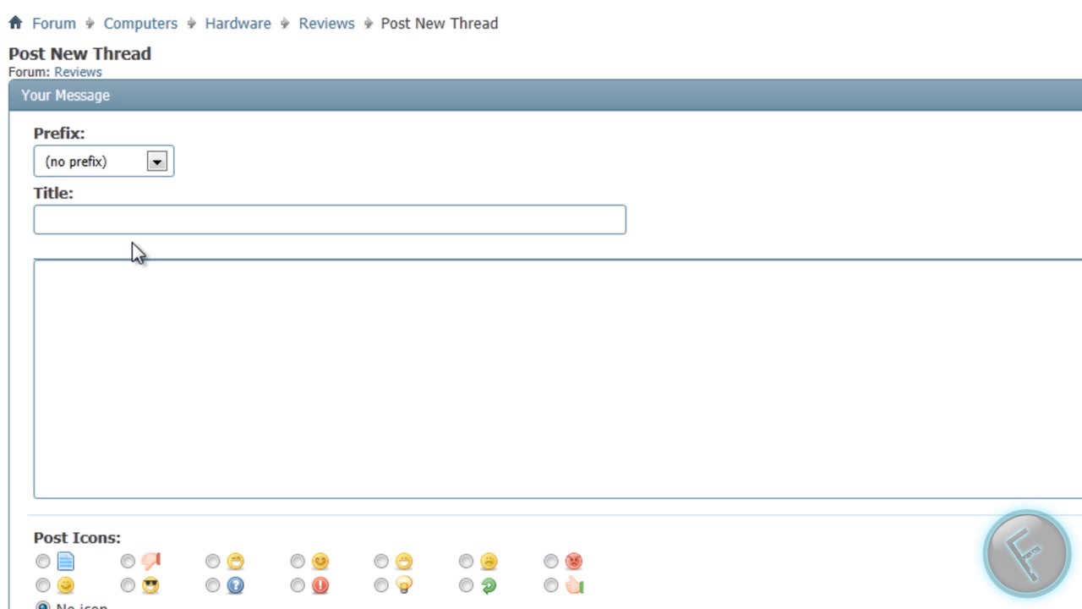
scroll(787, 230, "down", 3)
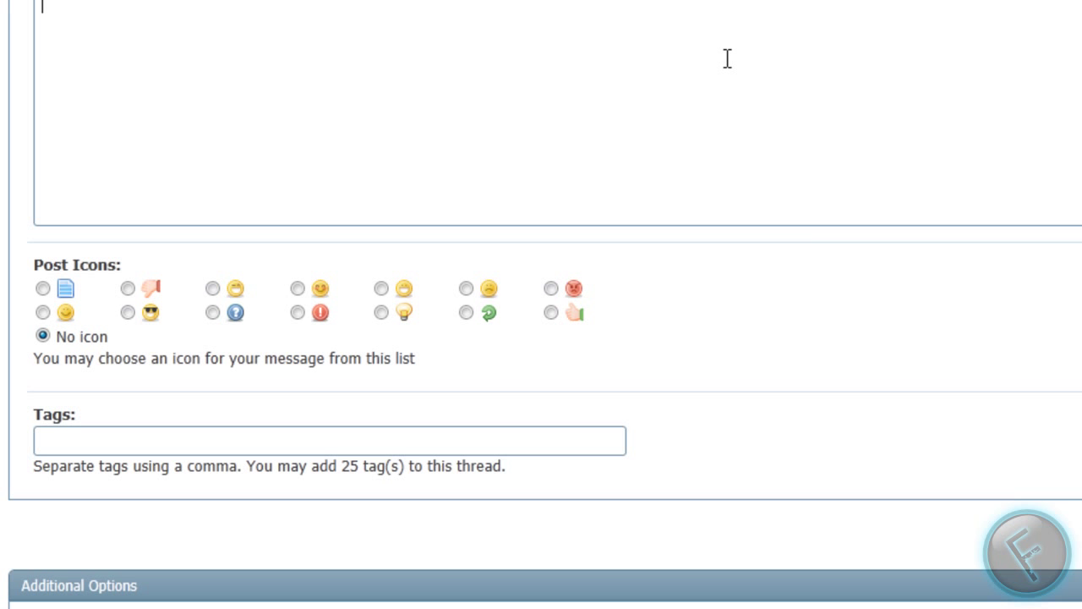
scroll(703, 161, "up", 3)
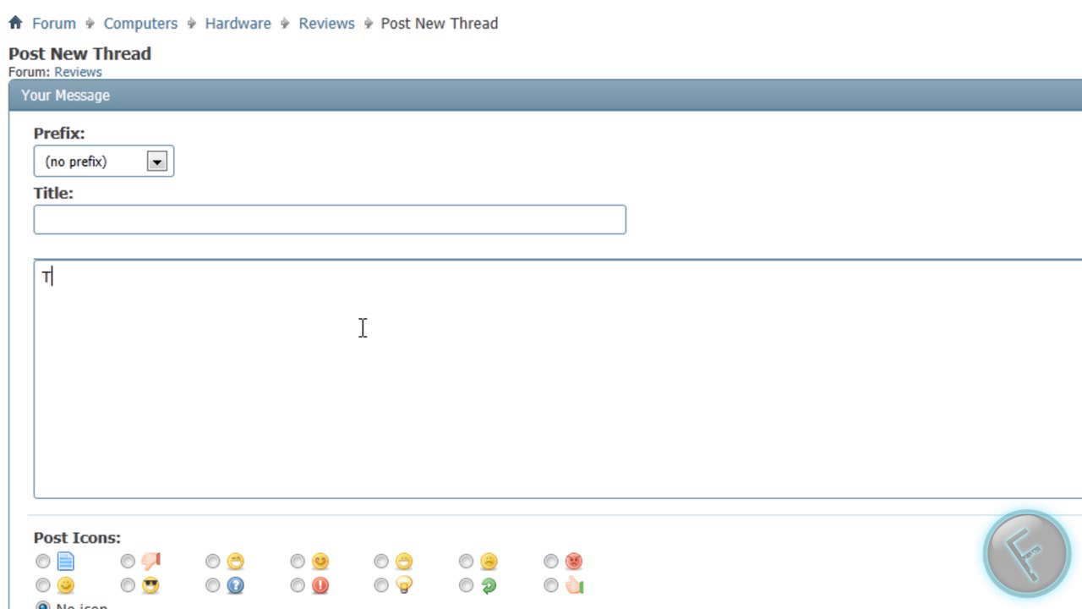
type("esrt")
key("ctrl+a")
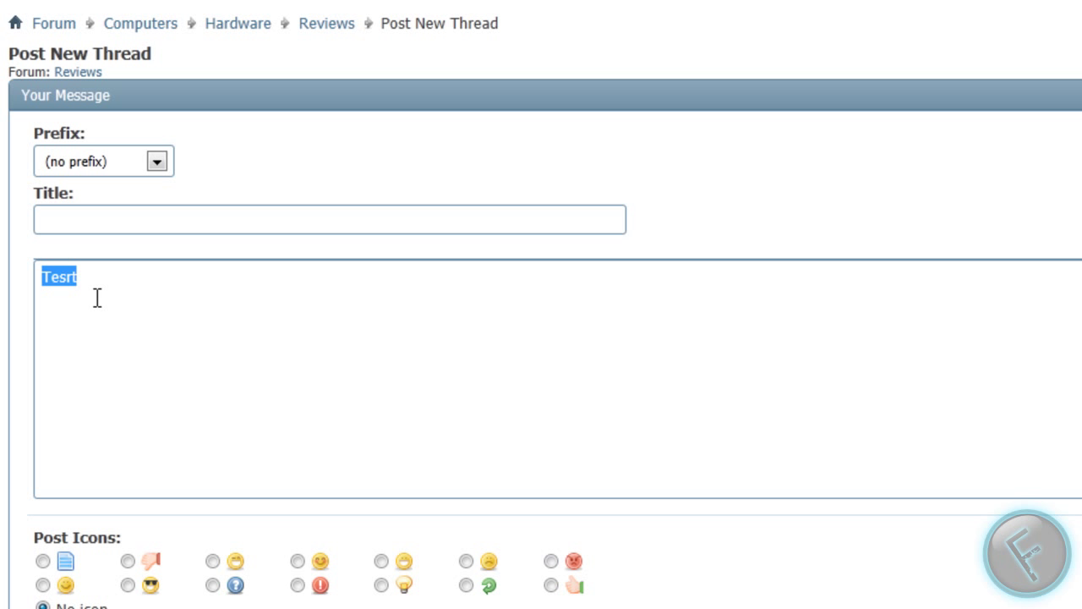
key("BackSpace")
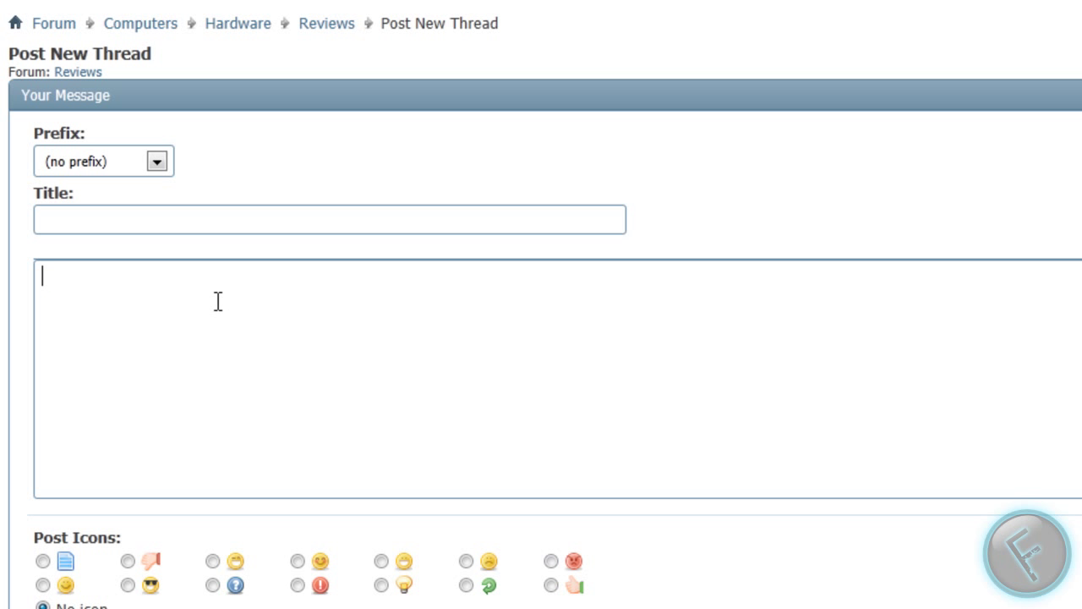
- Enter a centred greeting in the thread message using BB code: "[center]Hello[/center]"
type("[center]Hello[/")
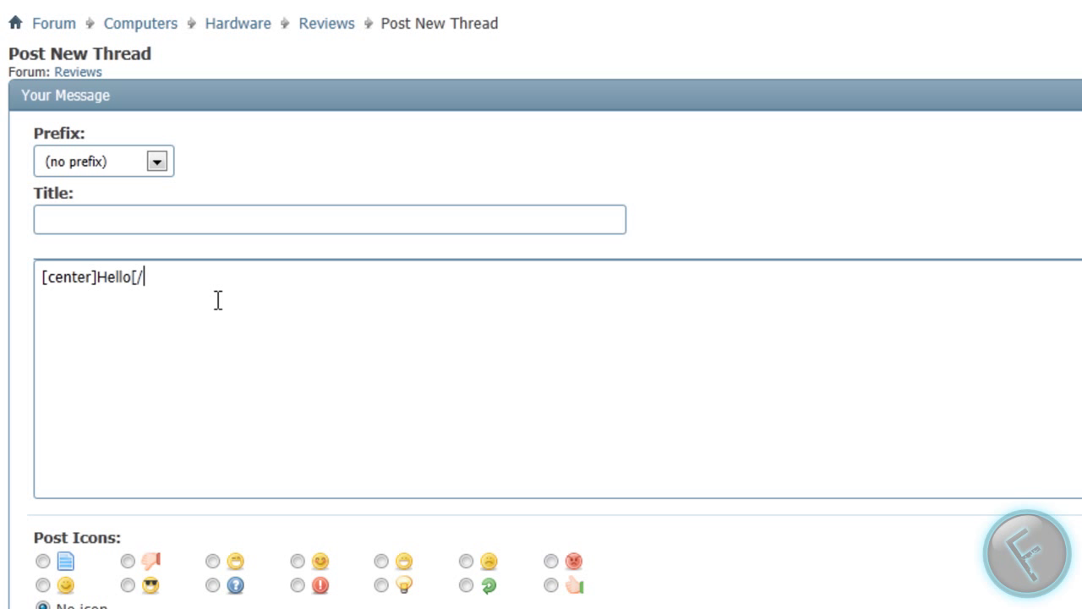
type("center")
key("ctrl+a")
left_click(244, 278)
key("ctrl+a")
left_click(312, 292)
- Add the plain line "hello how is everyone" below the centred greeting, leaving a blank line between them
key("Return")
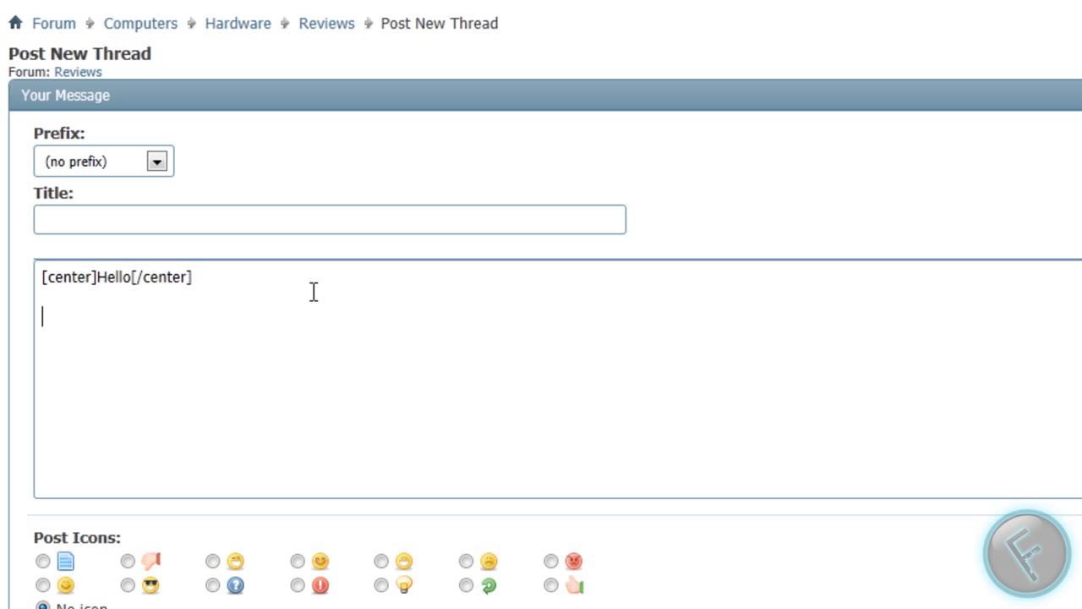
type("hello how is ")
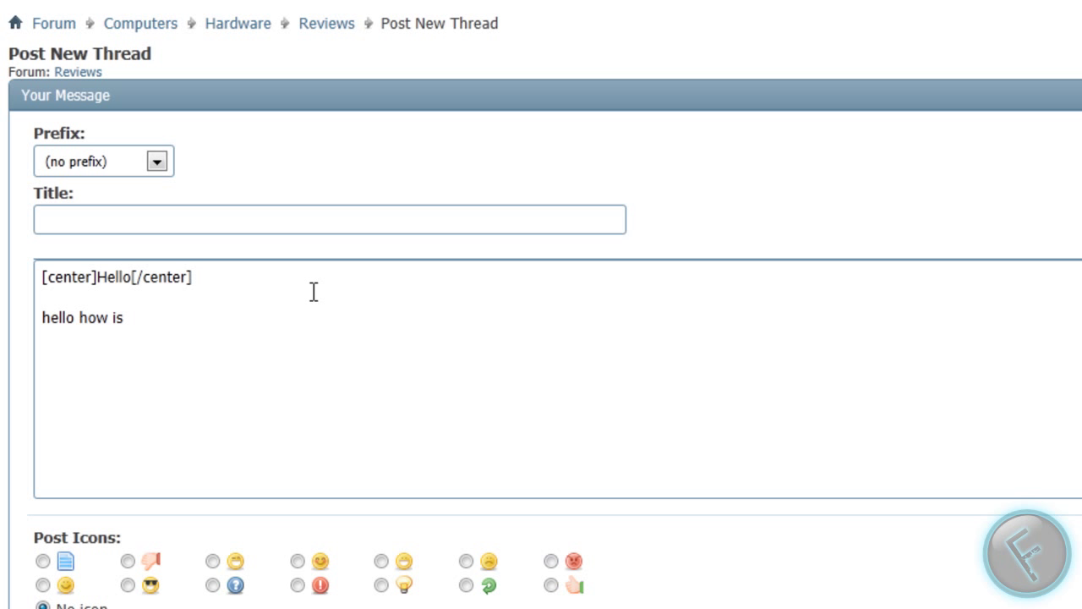
type("everyone")
key("shift+Home")
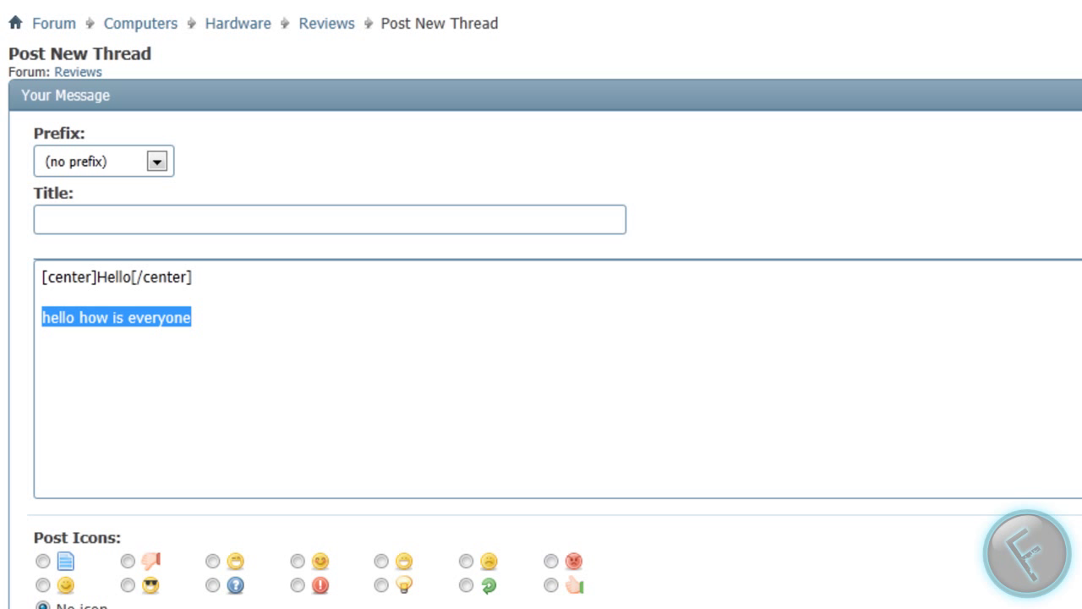
left_click(620, 372)
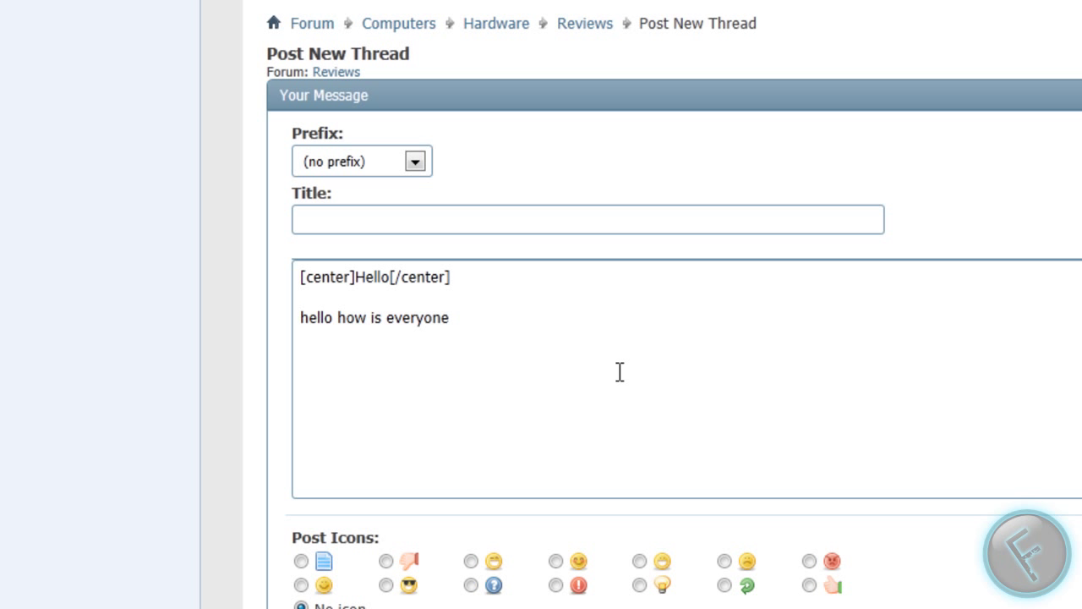
key("shift+Home")
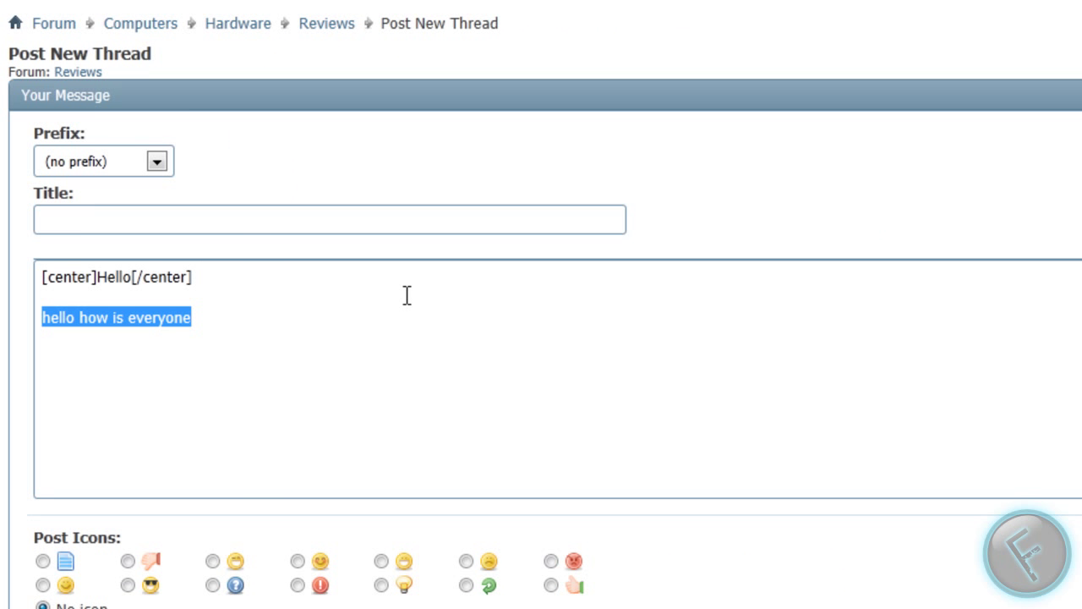
left_click(360, 307)
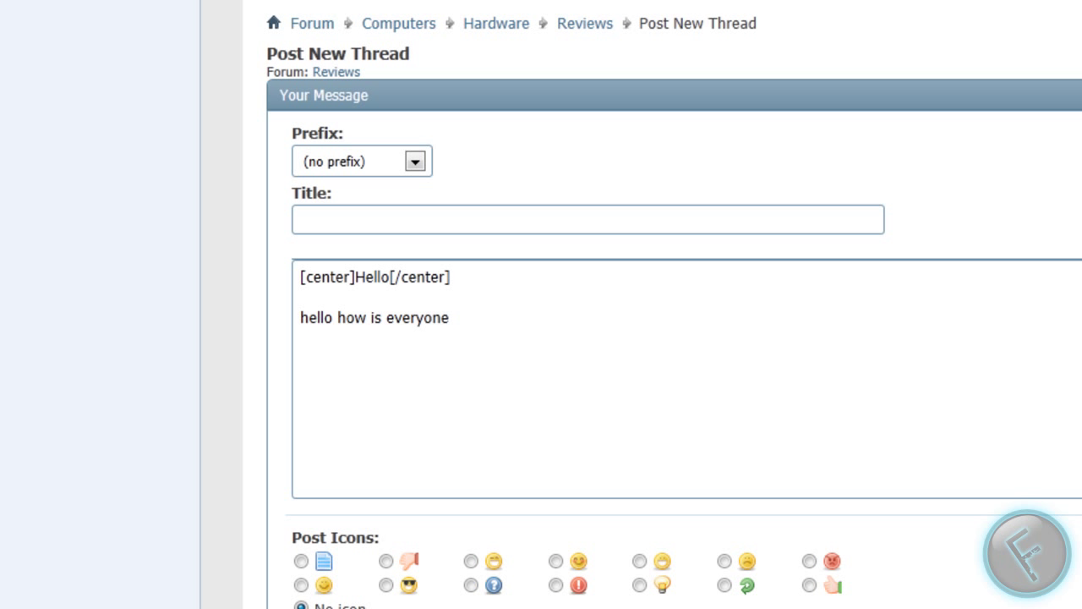
key("shift+Home")
left_click(570, 330)
key("shift+Home")
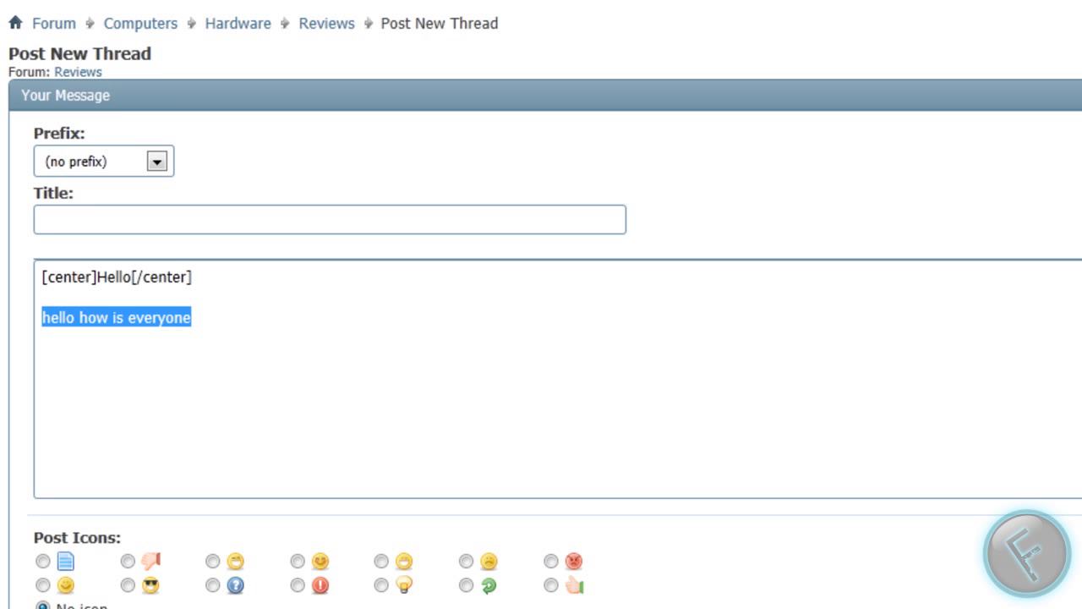
left_click(475, 337)
key("shift+Home")
left_click(278, 331)
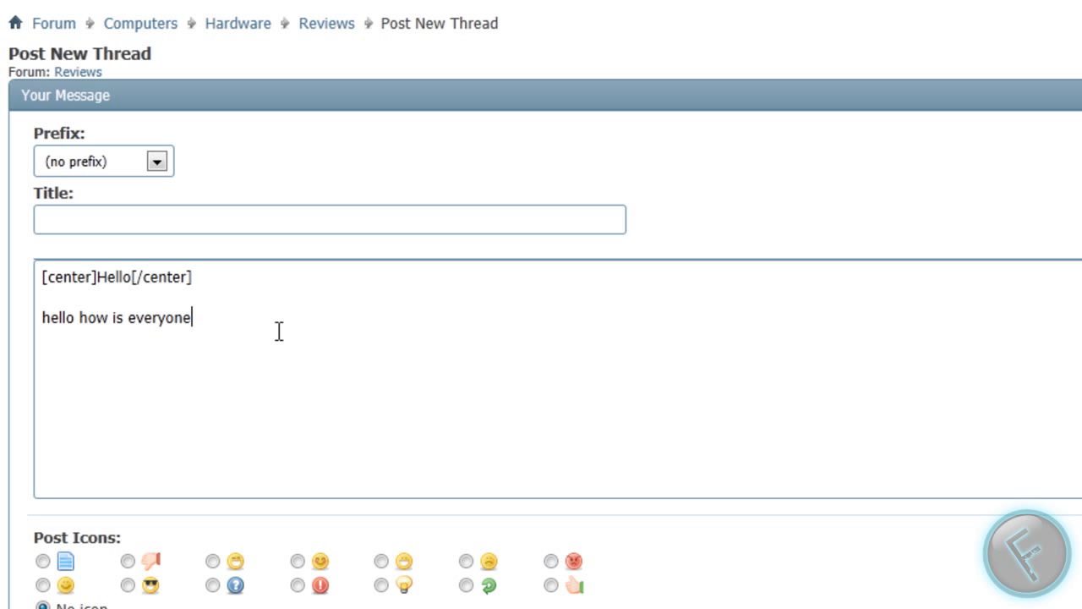
key("shift+Home")
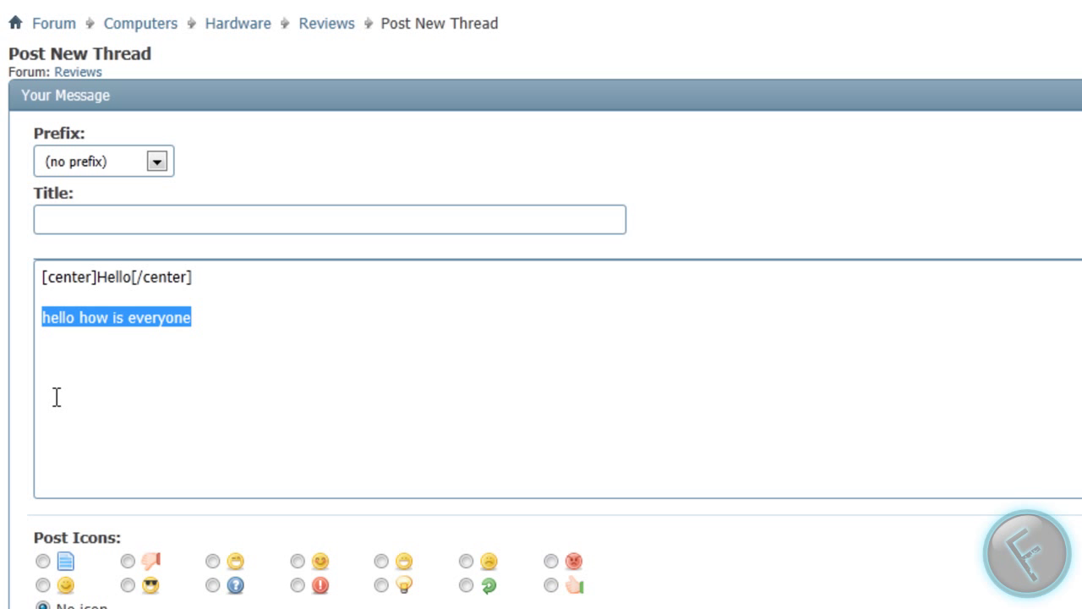
left_click(210, 350)
key("shift+Home")
left_click(232, 355)
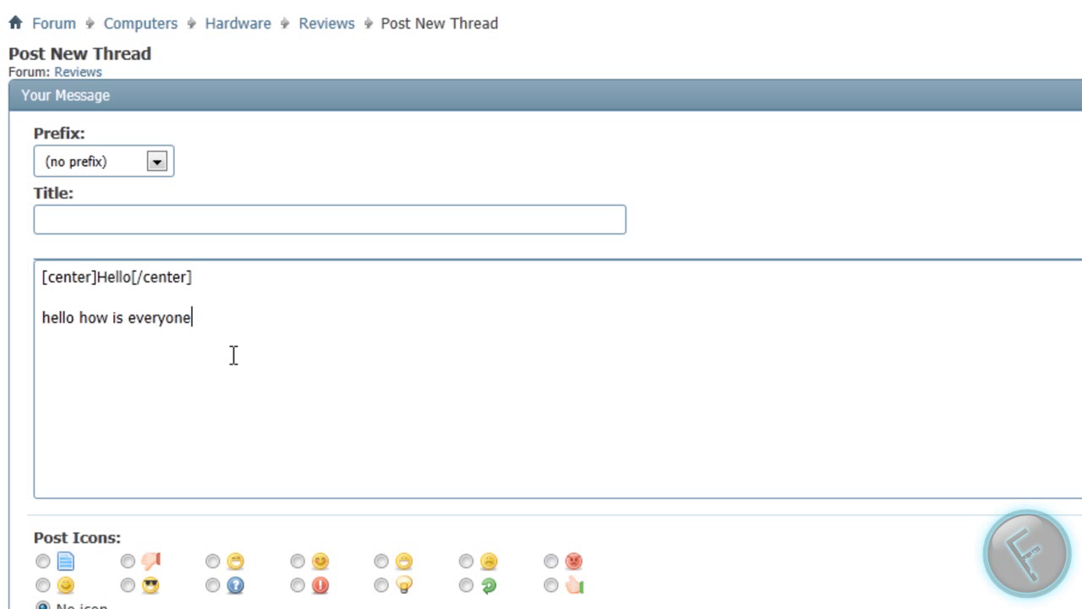
key("shift+Home")
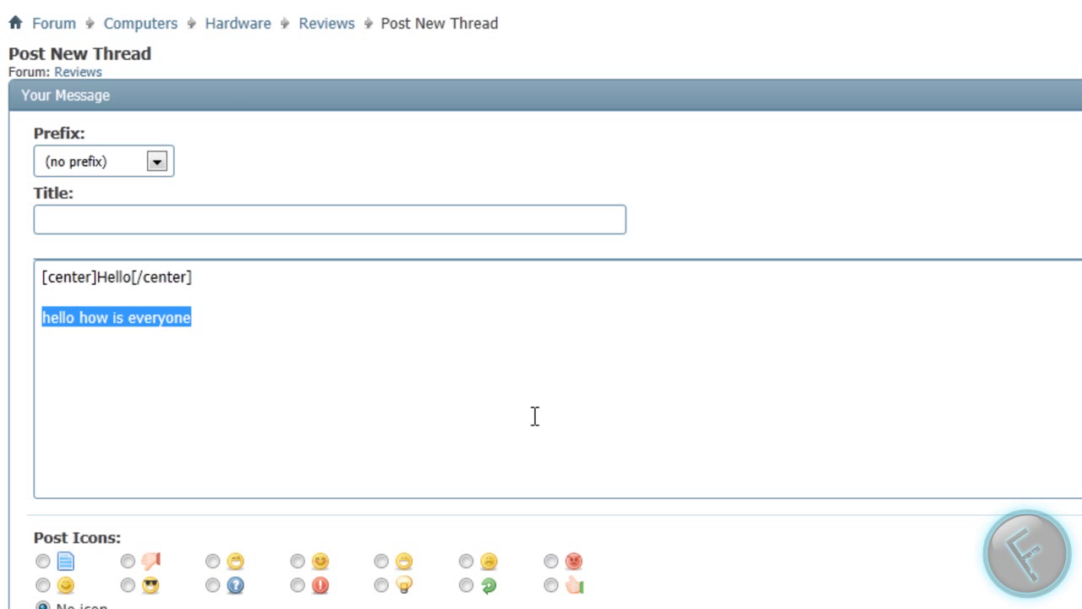
left_click(194, 318)
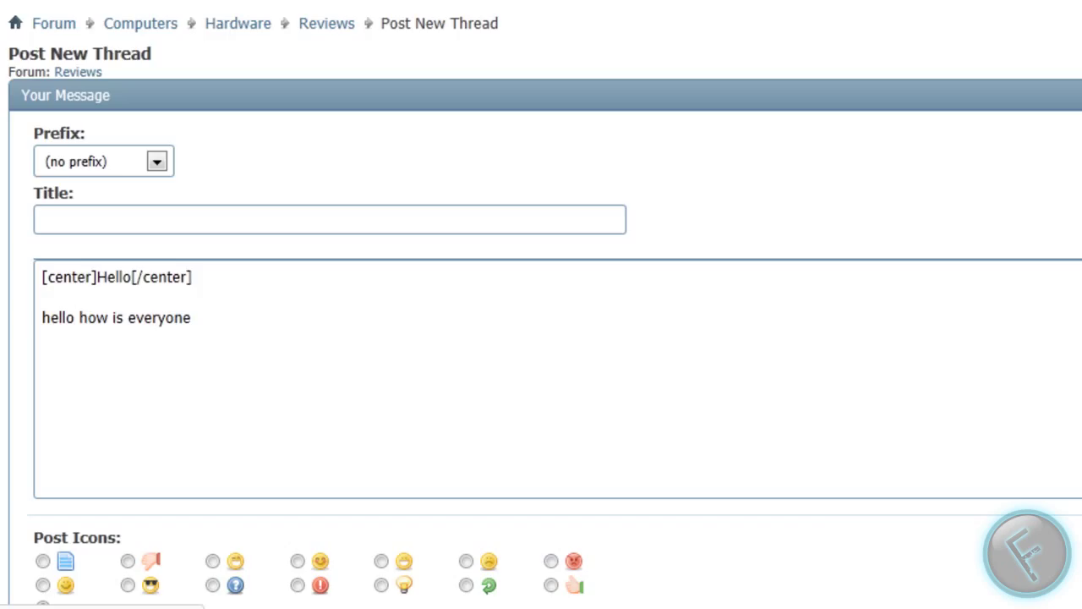
- Look through the forum home page's sections, including Warez, Gaming and Market Place, down to the What's Going On area
scroll(166, 81, "down", 10)
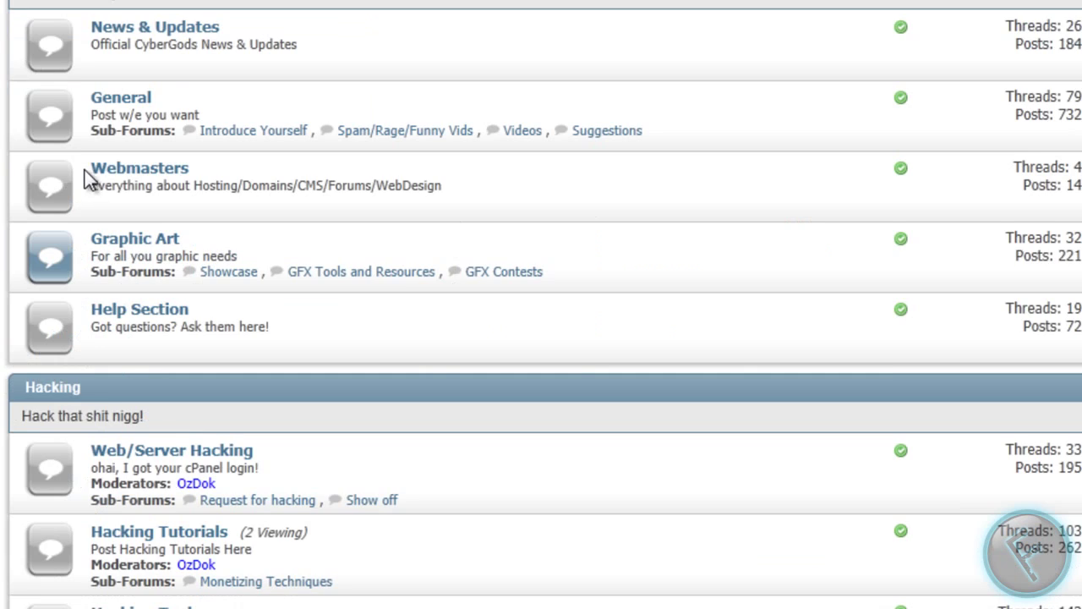
scroll(84, 170, "up", 3)
scroll(83, 164, "down", 15)
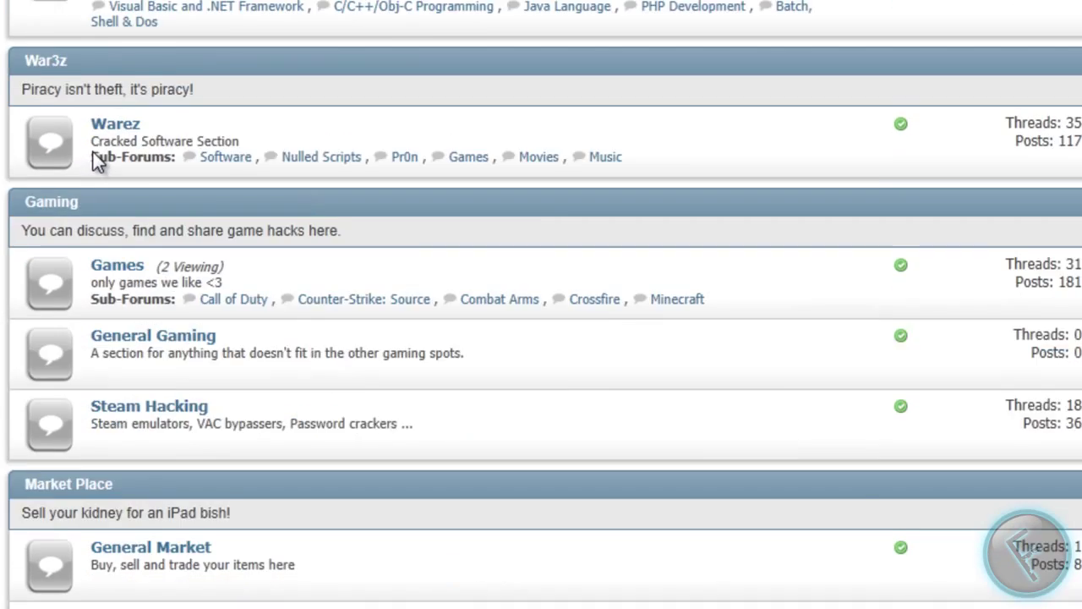
scroll(96, 148, "down", 15)
scroll(560, 252, "up", 2)
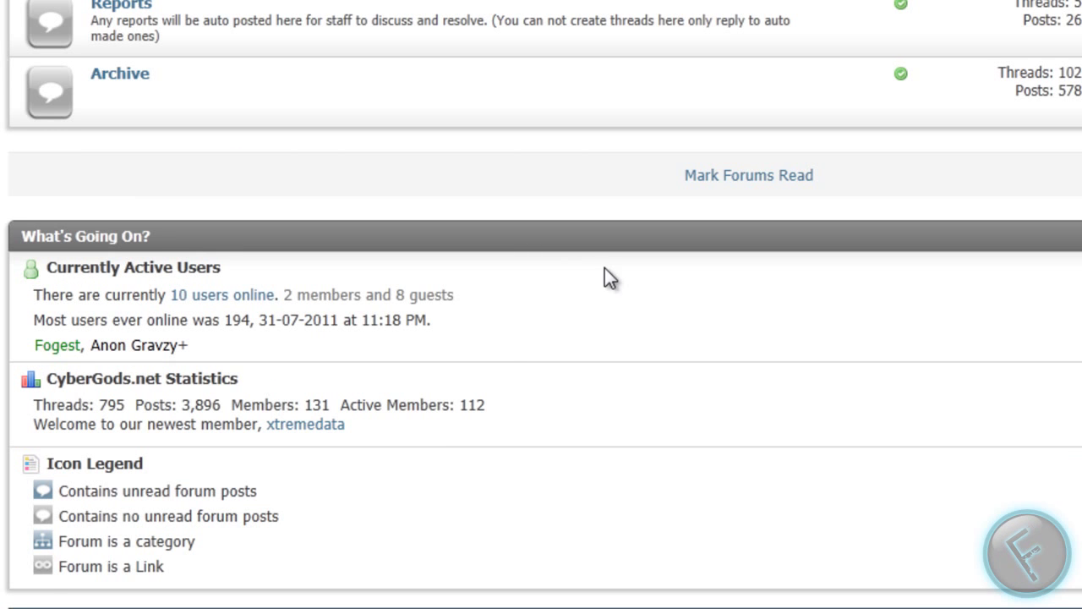
- Change the forum's theme from Default Style to the dark style
scroll(178, 382, "down", 3)
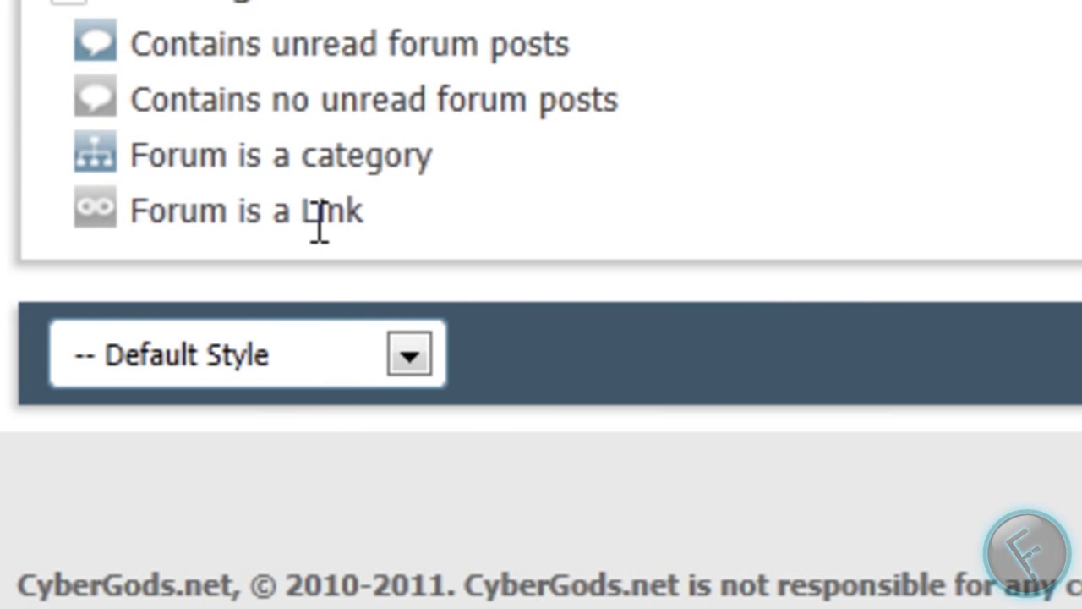
left_click(355, 367)
left_click(398, 376)
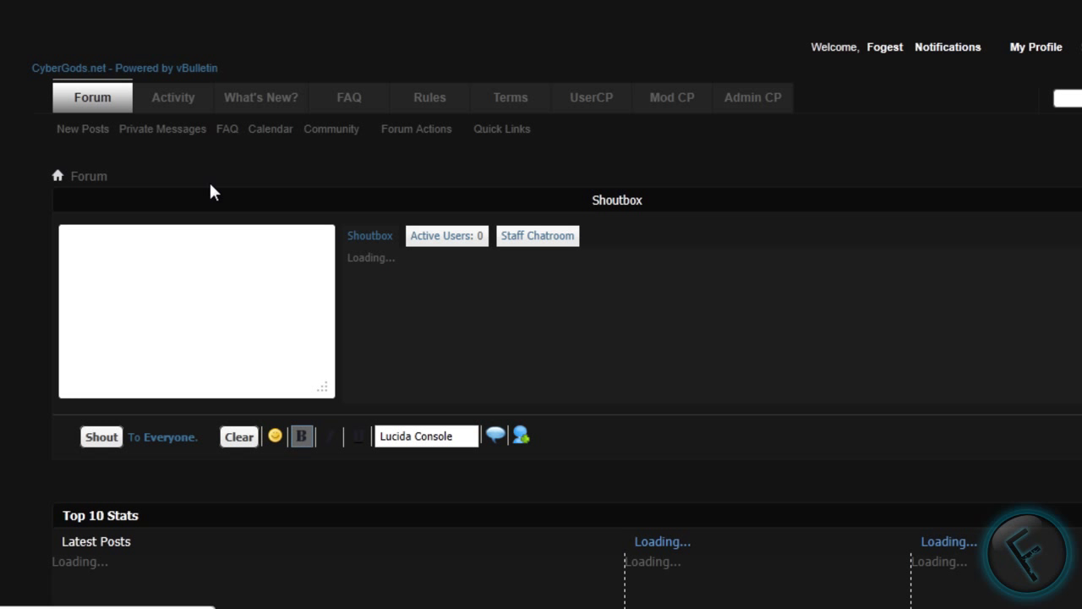
- Look over the forum home page in Underground Style, and switch the forum's theme back to Default Style
scroll(541, 304, "down", 10)
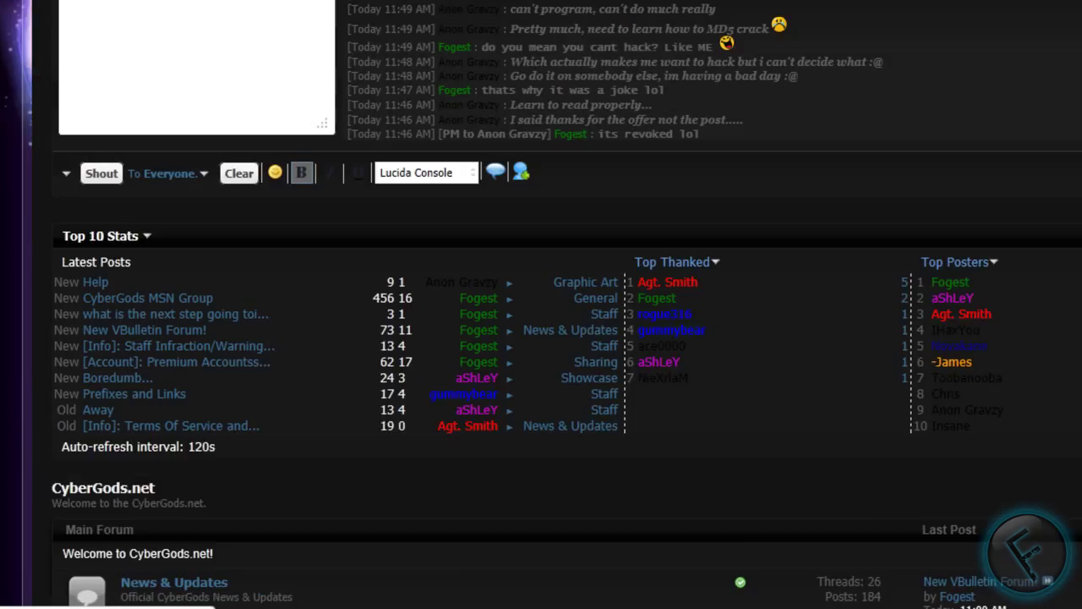
scroll(541, 305, "up", 5)
scroll(11, 217, "down", 15)
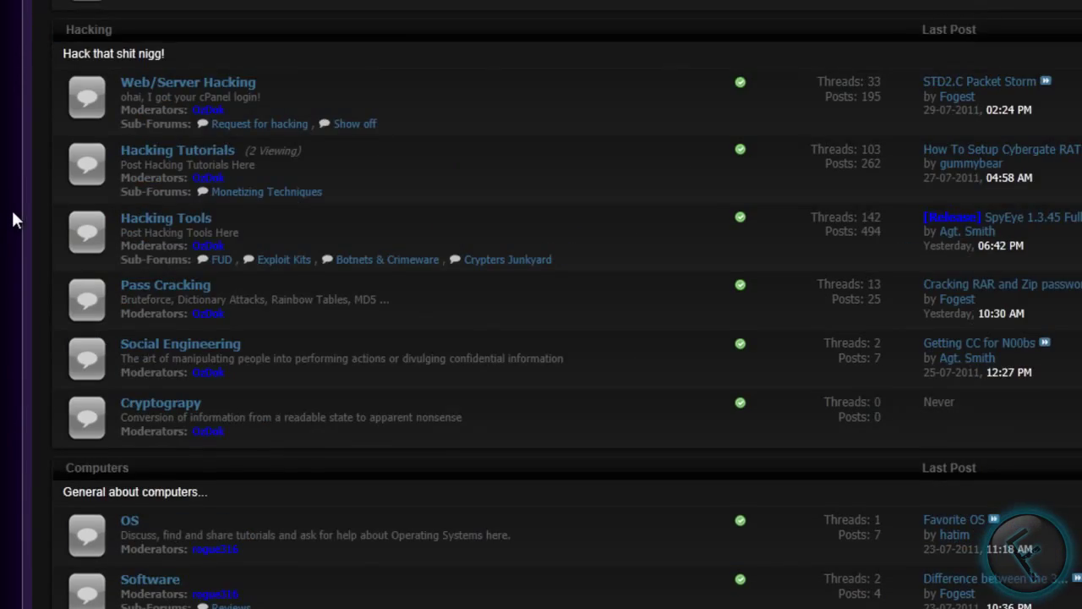
scroll(14, 250, "down", 15)
left_click(135, 353)
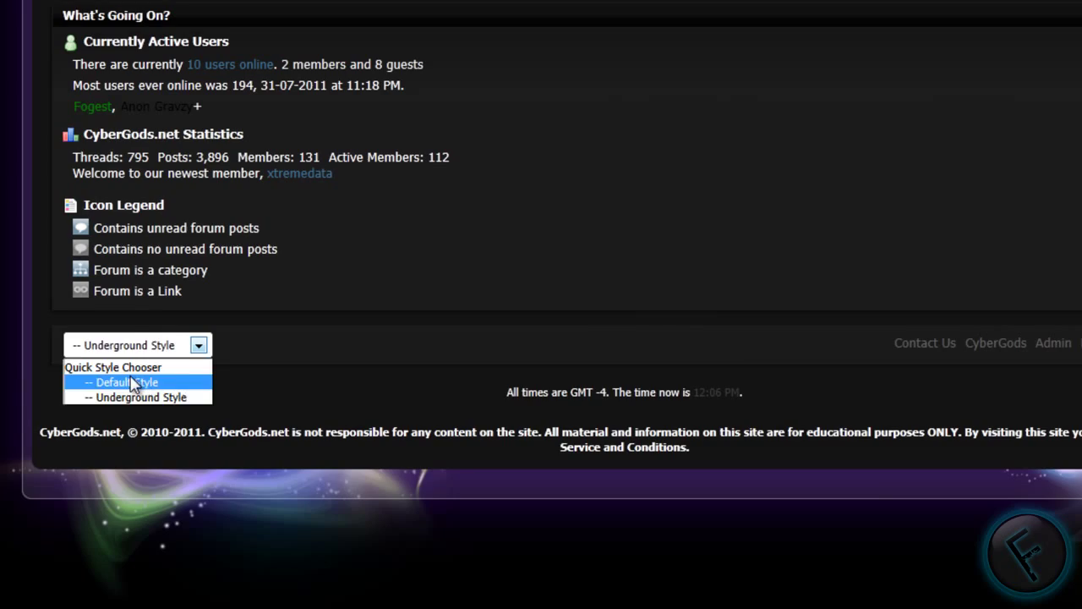
left_click(135, 380)
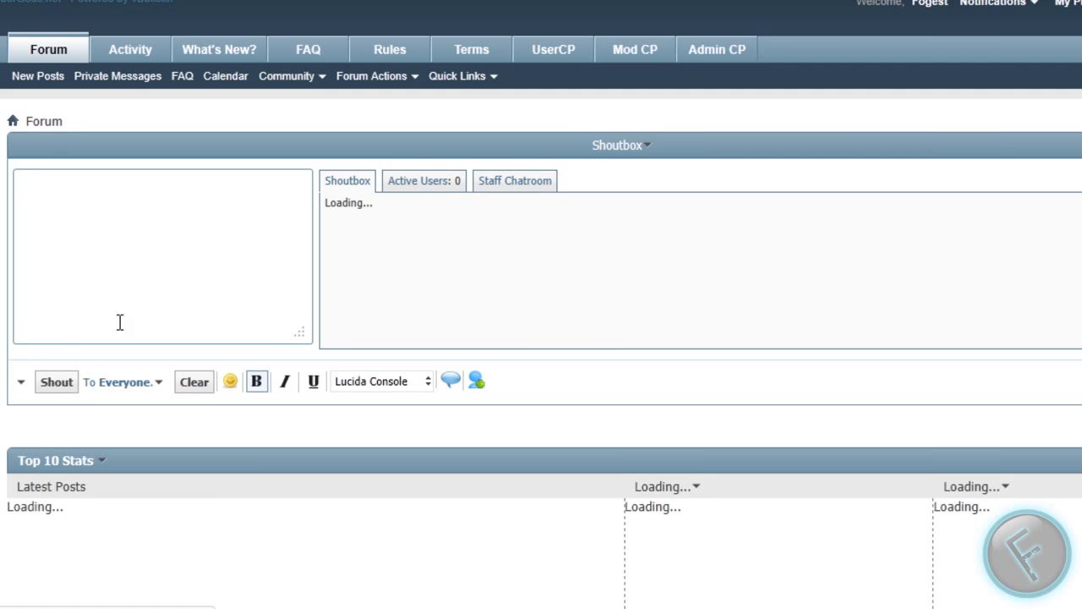
- View the archive of past shoutbox messages and return to the forum home page
scroll(125, 365, "down", 20)
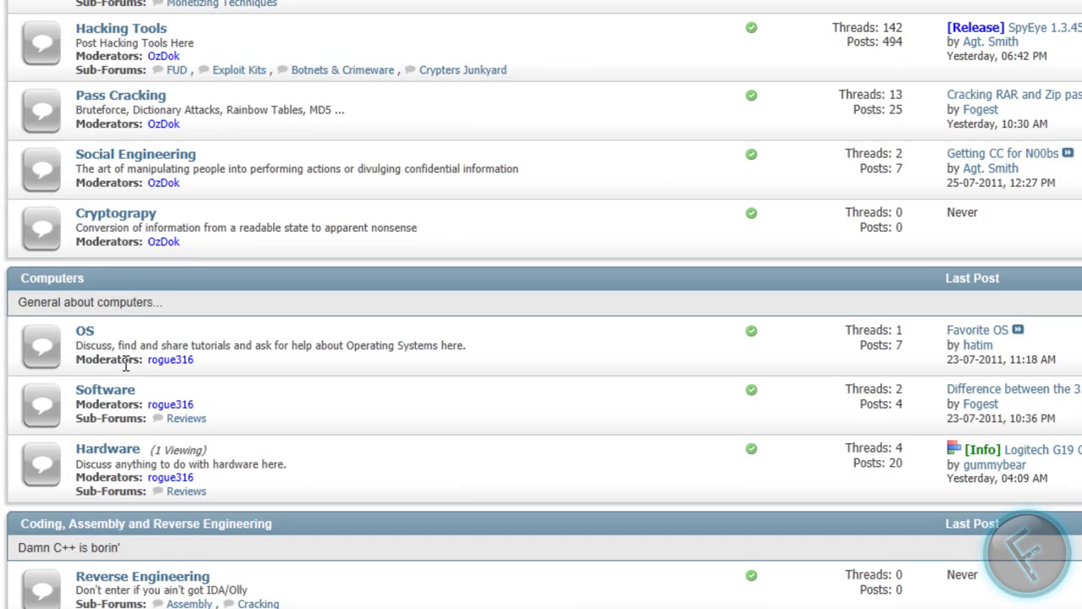
double_click(135, 169)
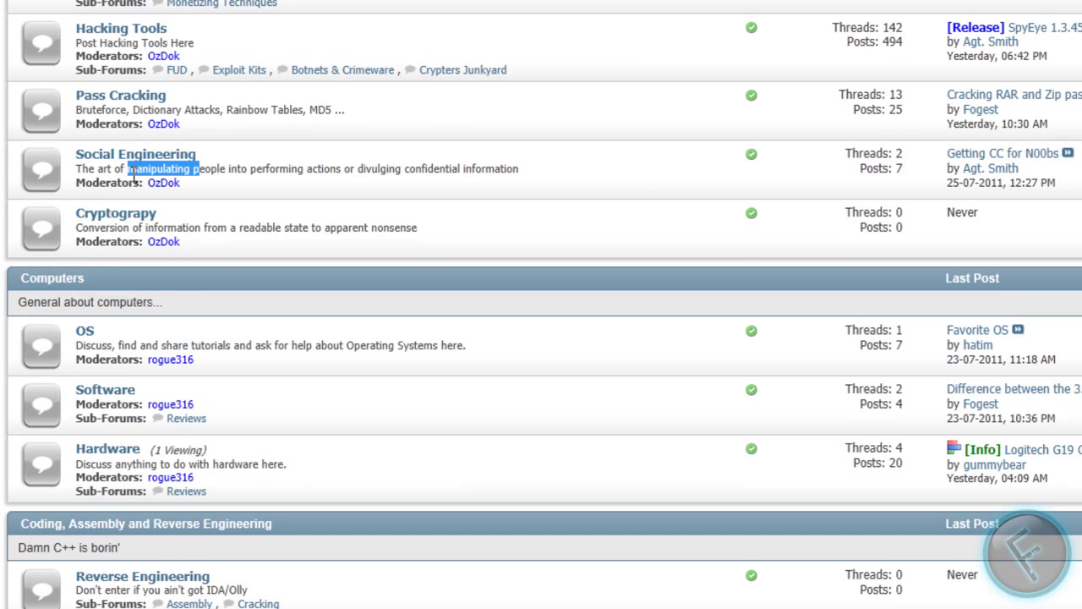
scroll(355, 240, "up", 7)
scroll(355, 240, "up", 8)
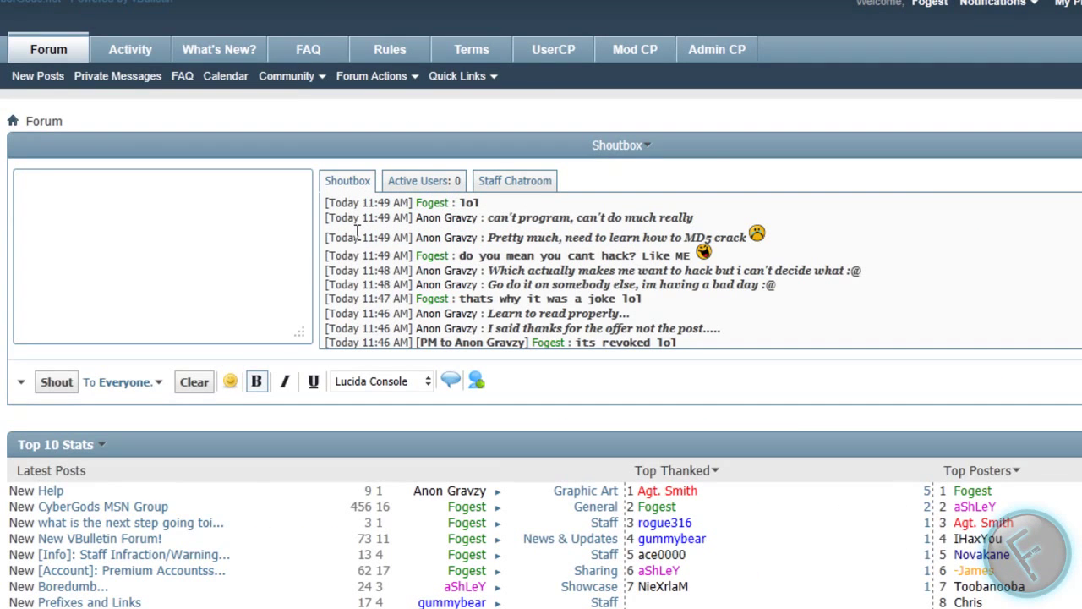
left_click(646, 148)
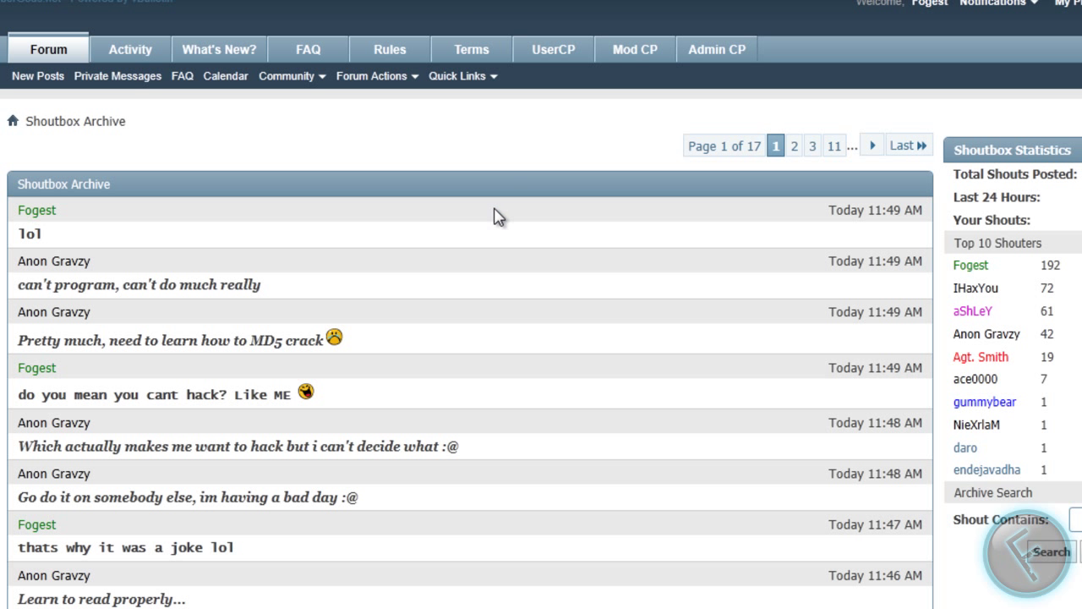
scroll(479, 315, "down", 4)
scroll(465, 316, "up", 4)
left_click(66, 50)
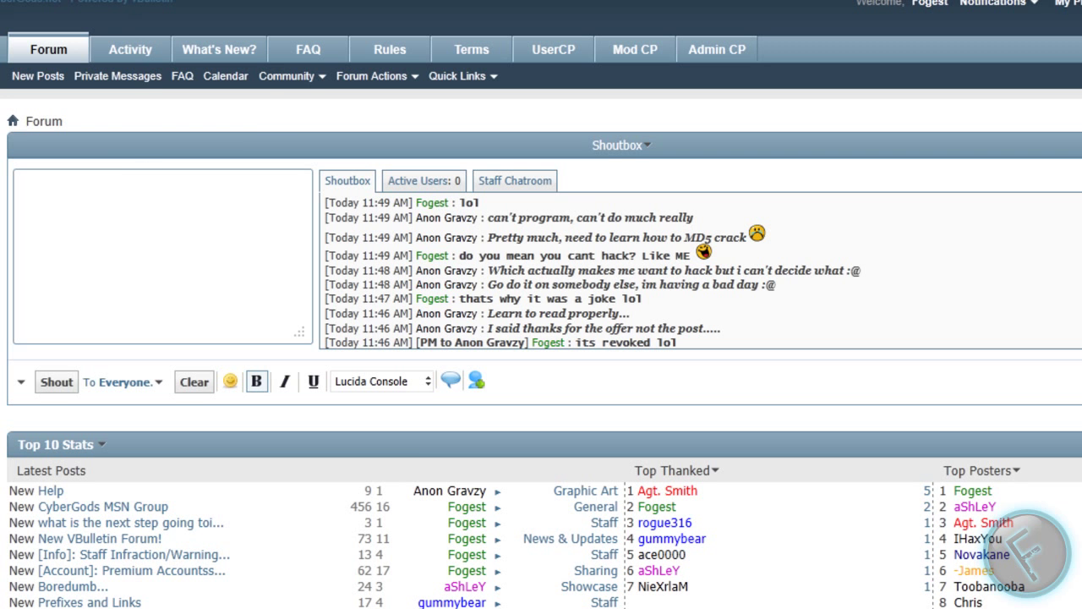
scroll(431, 371, "down", 3)
scroll(362, 337, "up", 3)
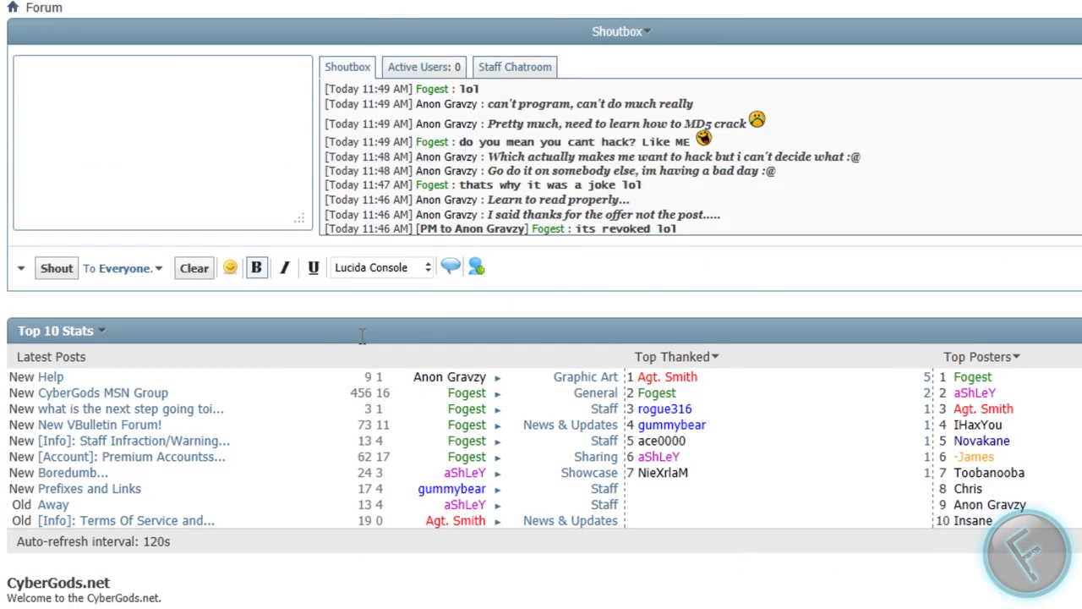